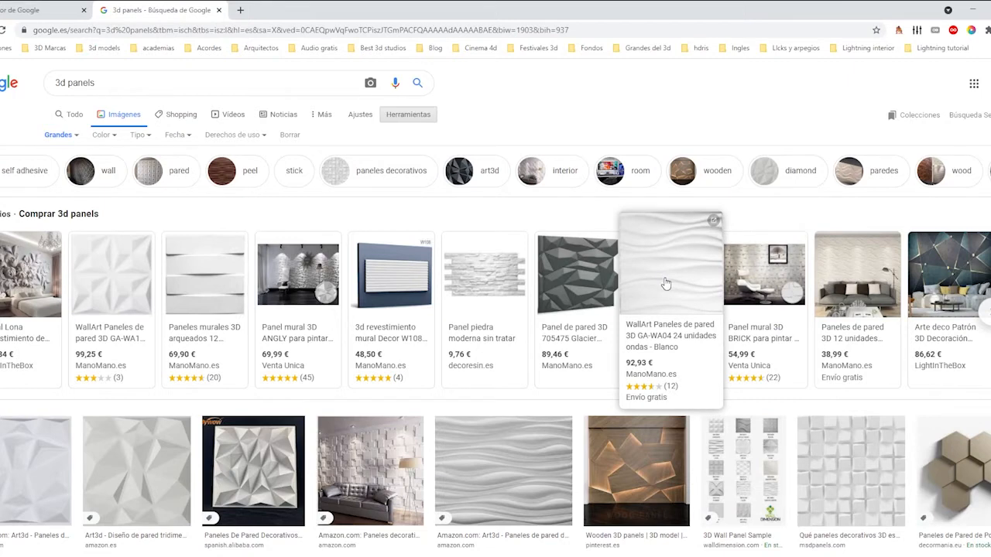
Browse the 3d panels image results and open the white wavy Art3d wall panel picture.
scroll(697, 308, "down", 3)
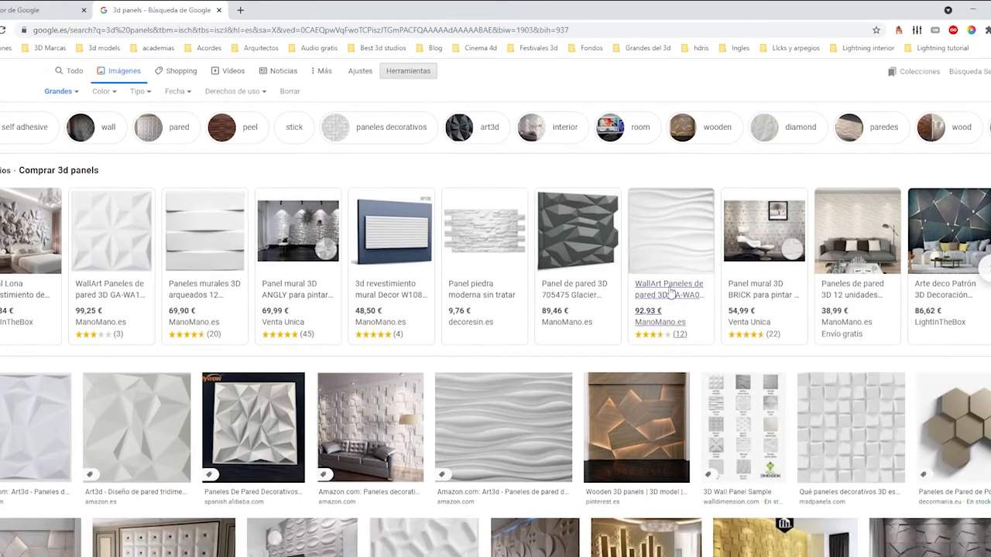
scroll(696, 307, "down", 3)
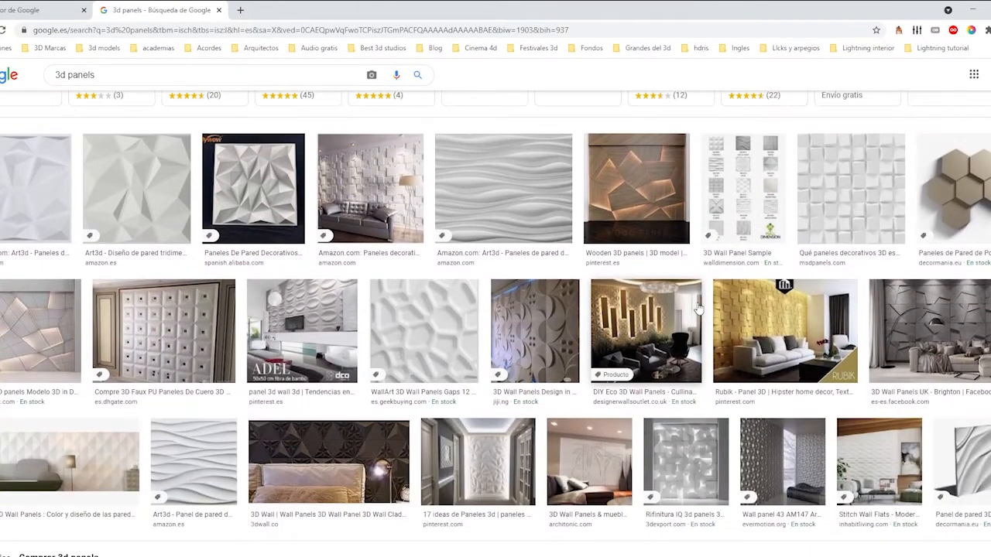
left_click(209, 445)
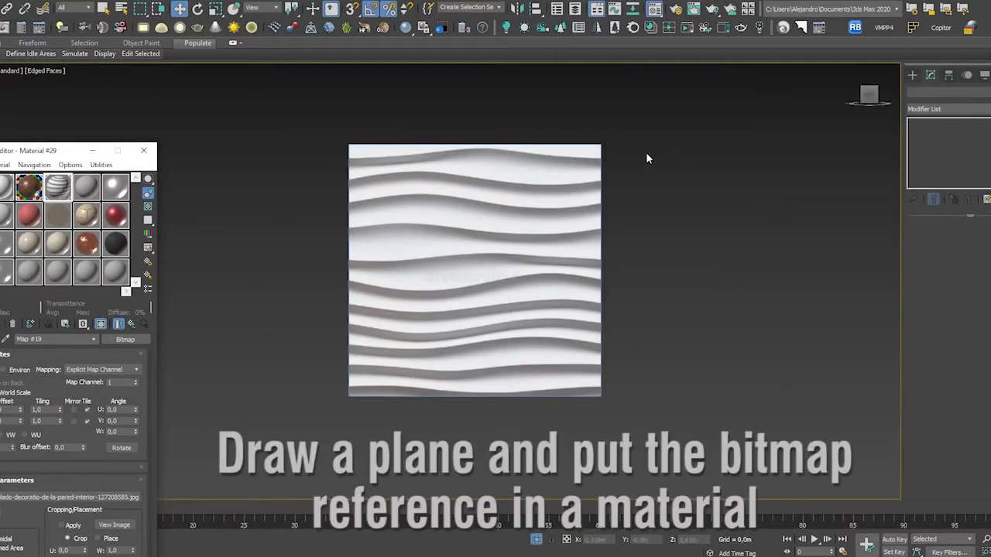
Switch to 3ds Max, select the wavy reference plane, and show it at an angle in a maximised Perspective view.
left_click_drag(372, 174, 459, 177)
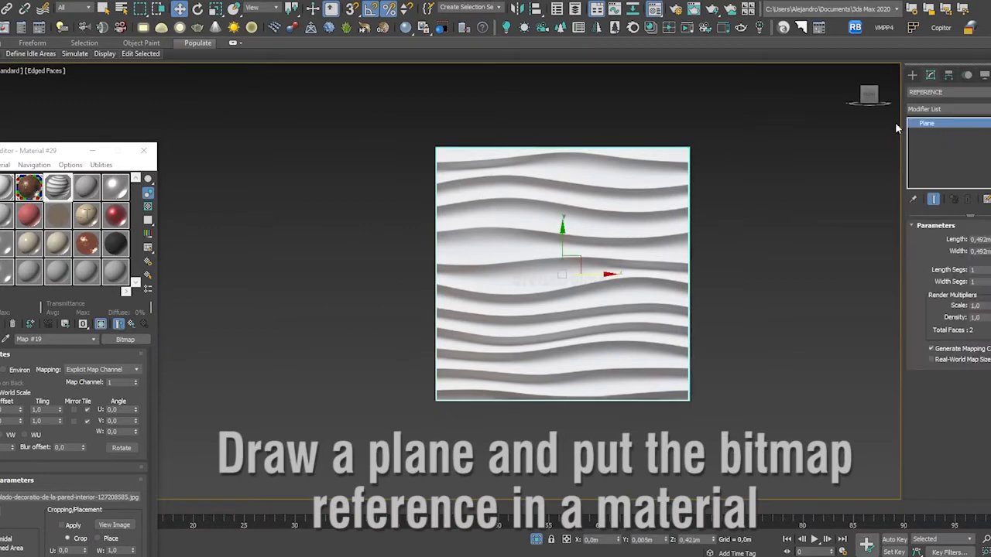
middle_click_drag(779, 198, 732, 198)
scroll(731, 198, "down", 3)
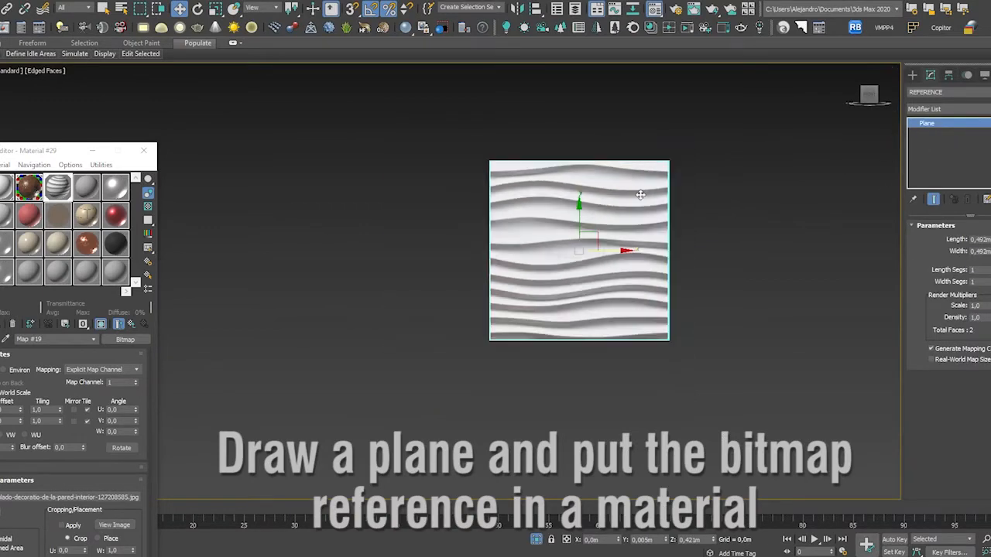
key("alt+w")
key("alt+w")
scroll(501, 224, "up", 3)
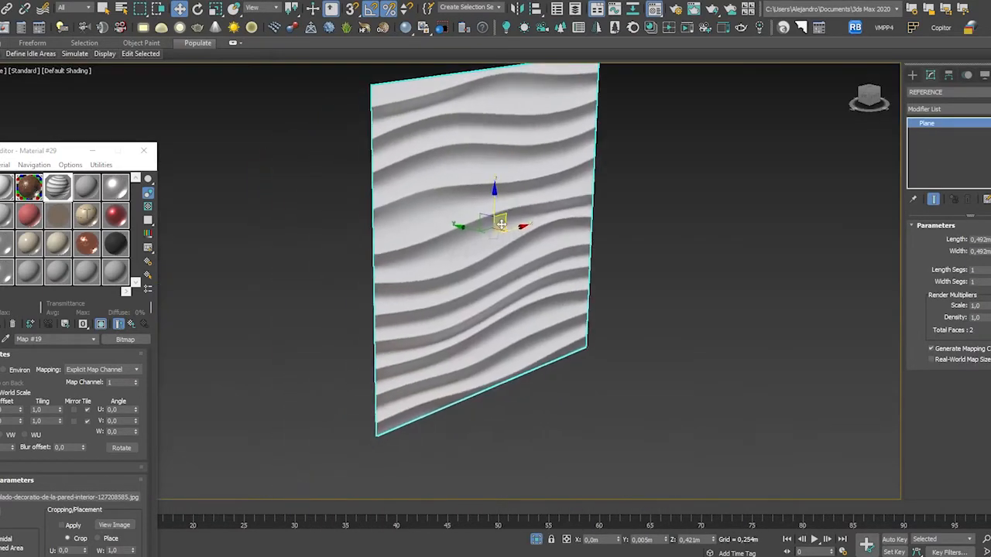
middle_click_drag(502, 225, 440, 233, "alt")
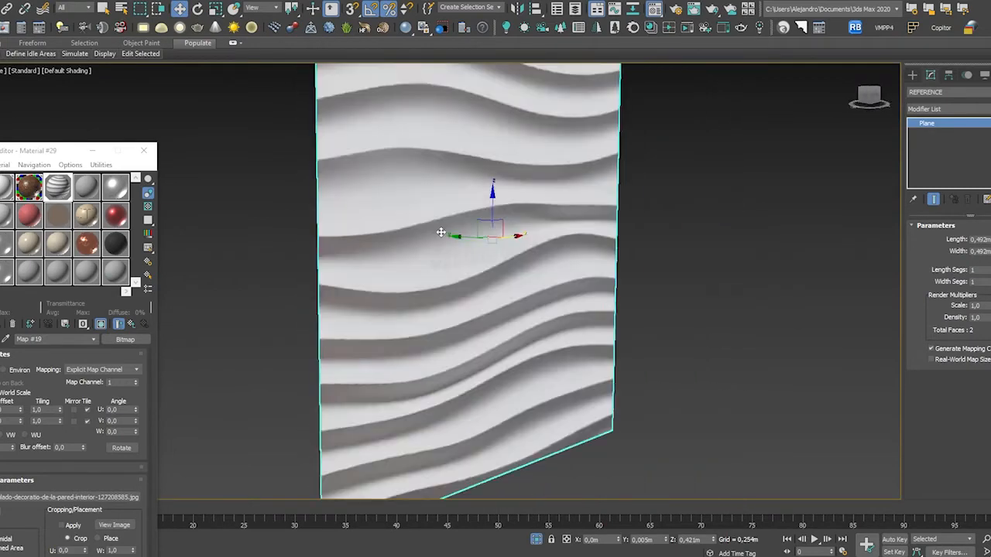
scroll(441, 233, "up", 3)
Compare the reference plane in wireframe and shaded display, with the Material Editor moved to show its bitmap settings.
key("F3")
scroll(416, 234, "down", 3)
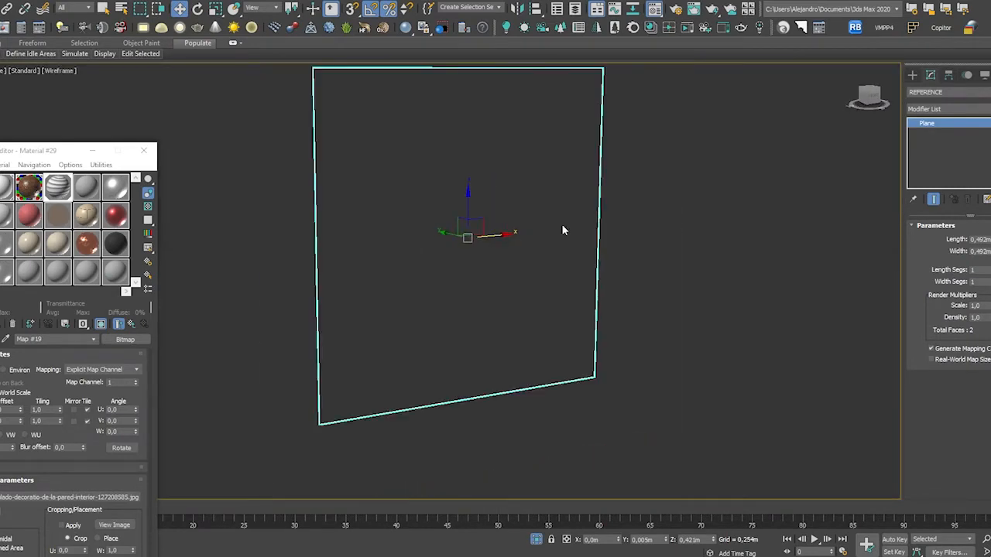
middle_click_drag(503, 199, 510, 217)
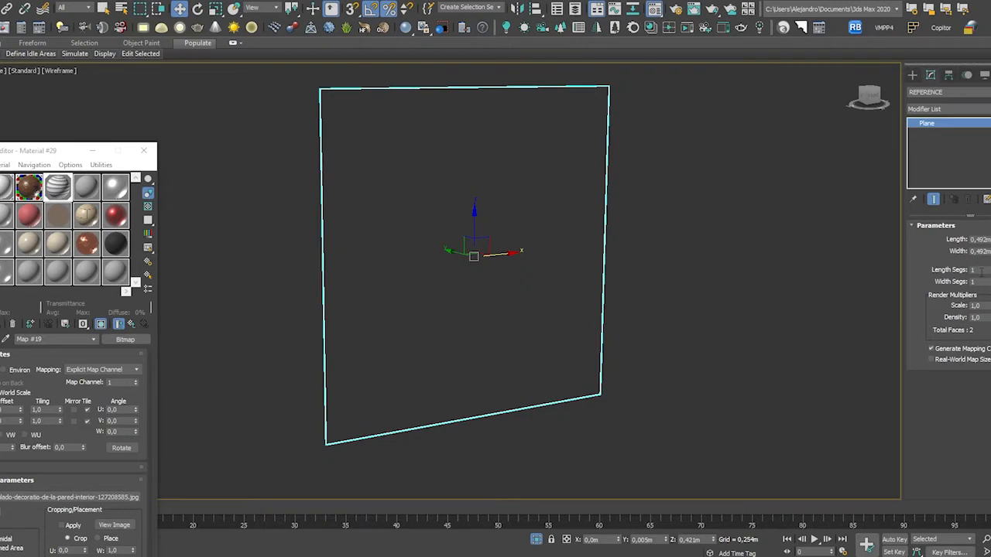
left_click_drag(56, 157, 96, 125)
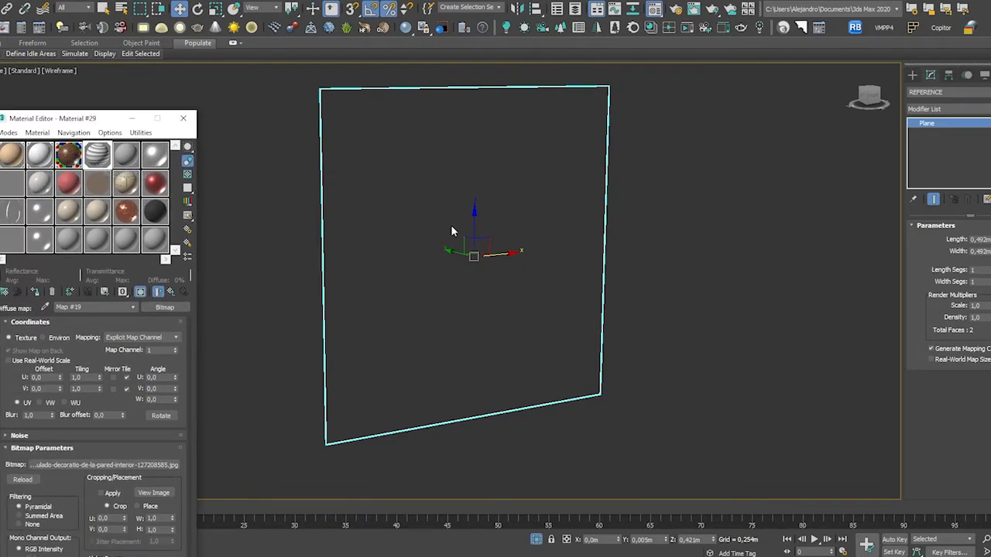
key("F3")
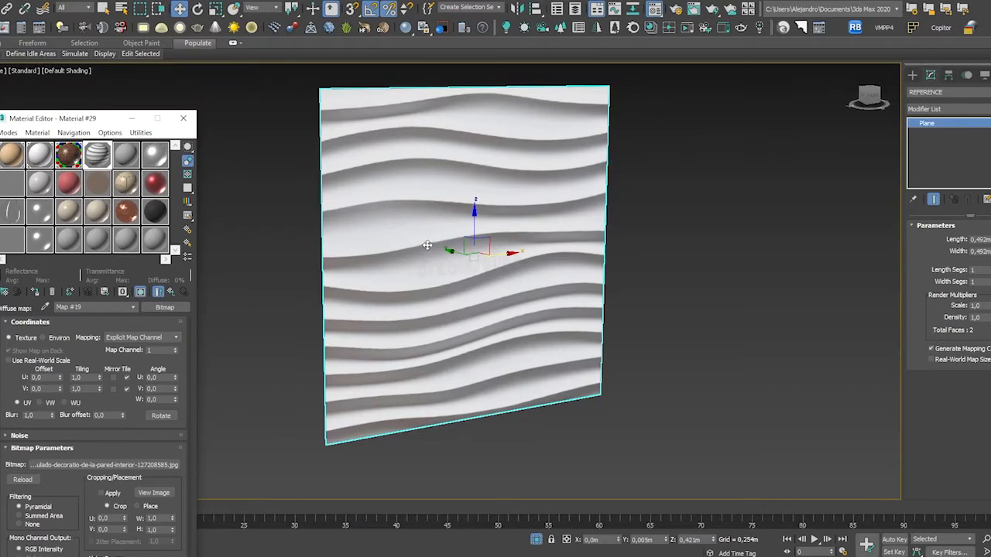
middle_click_drag(428, 245, 453, 247)
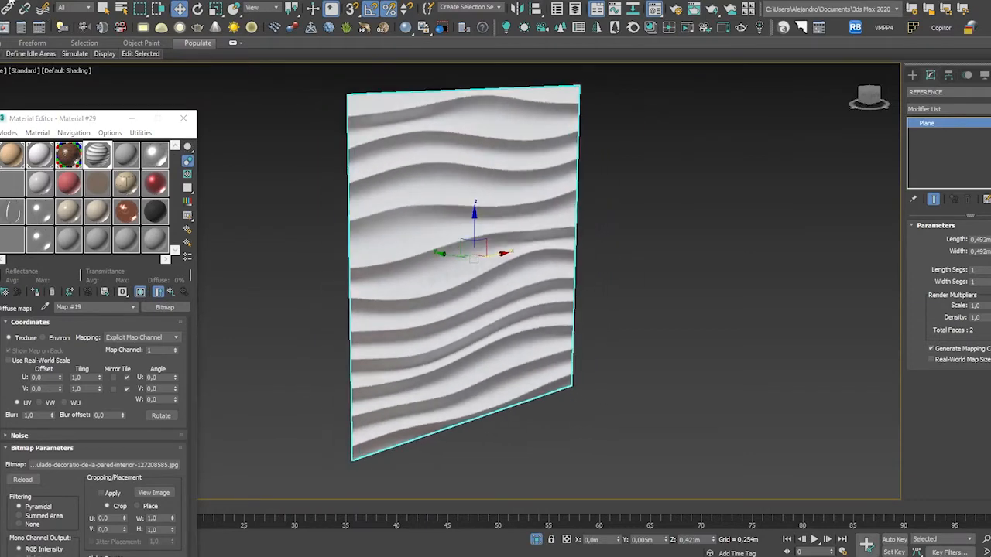
Clone the reference plane as a copy named PLANE and move it in front of the original, to Y about -0.032 m.
left_click(12, 2)
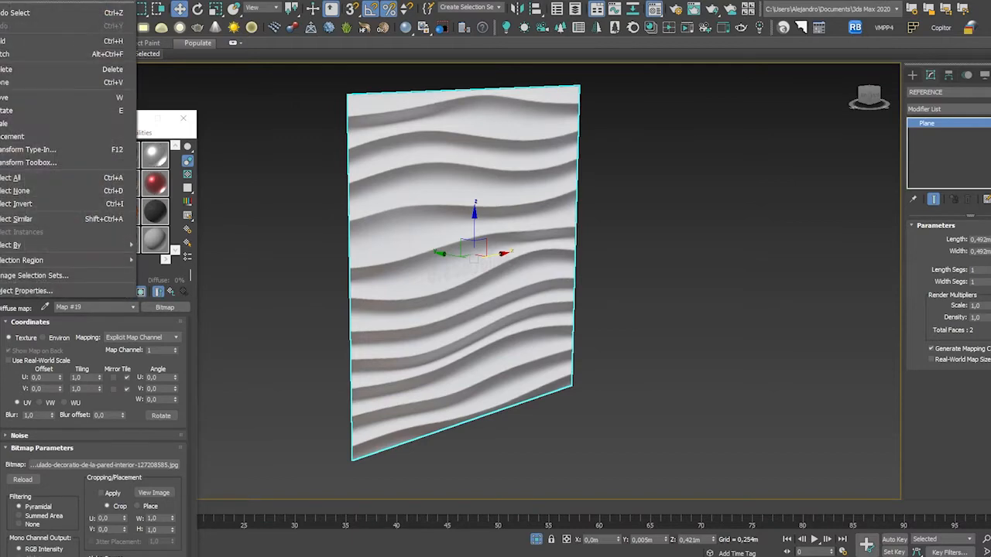
left_click(21, 82)
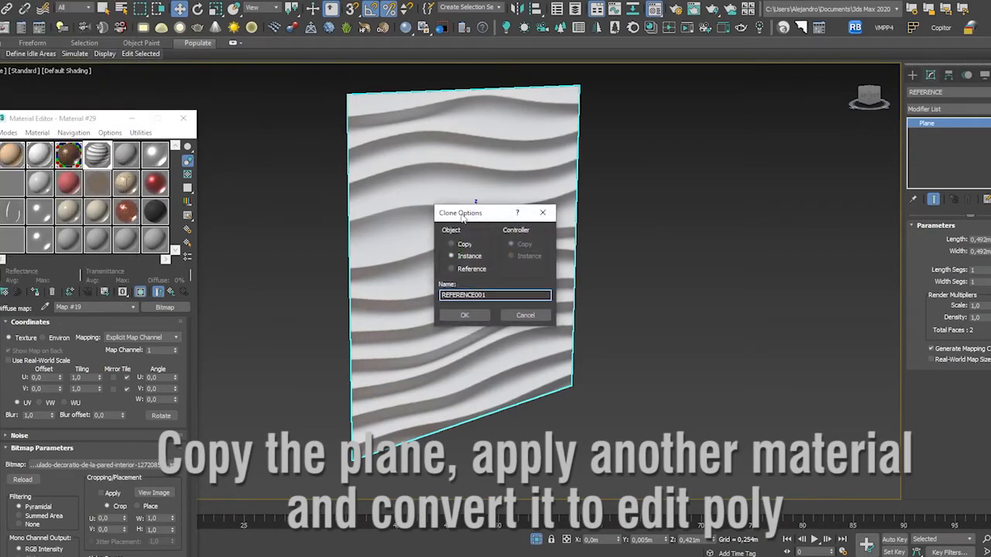
left_click_drag(468, 214, 652, 180)
left_click(641, 211)
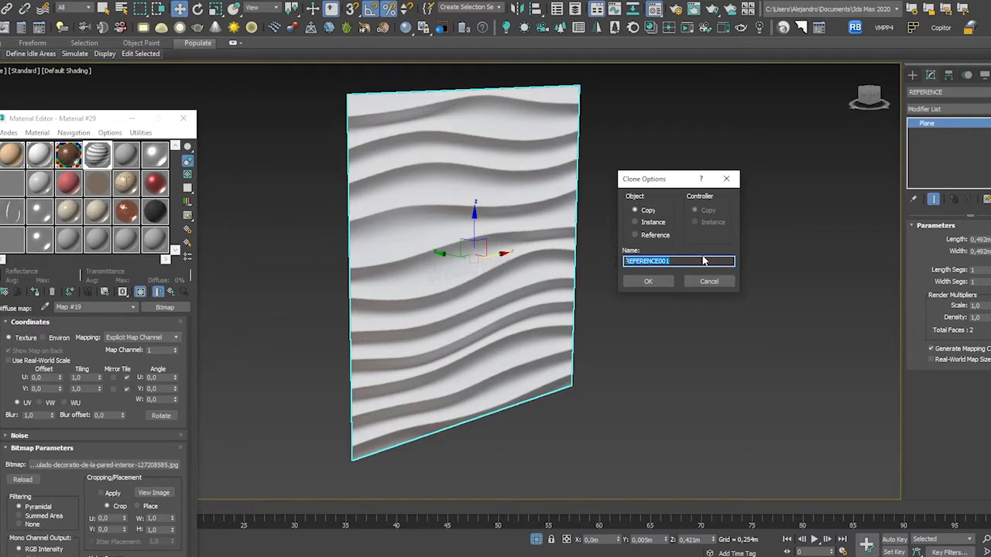
type("Pl")
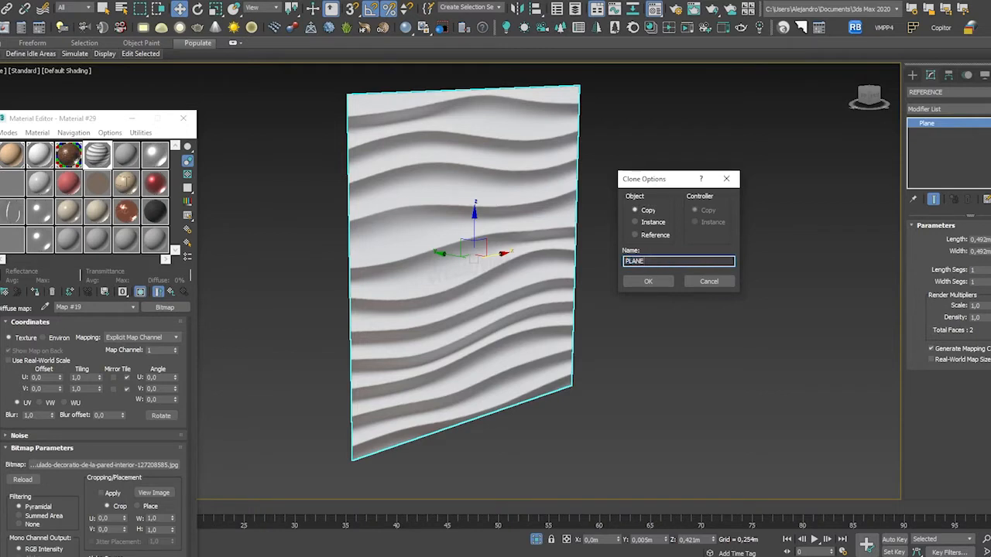
left_click(649, 283)
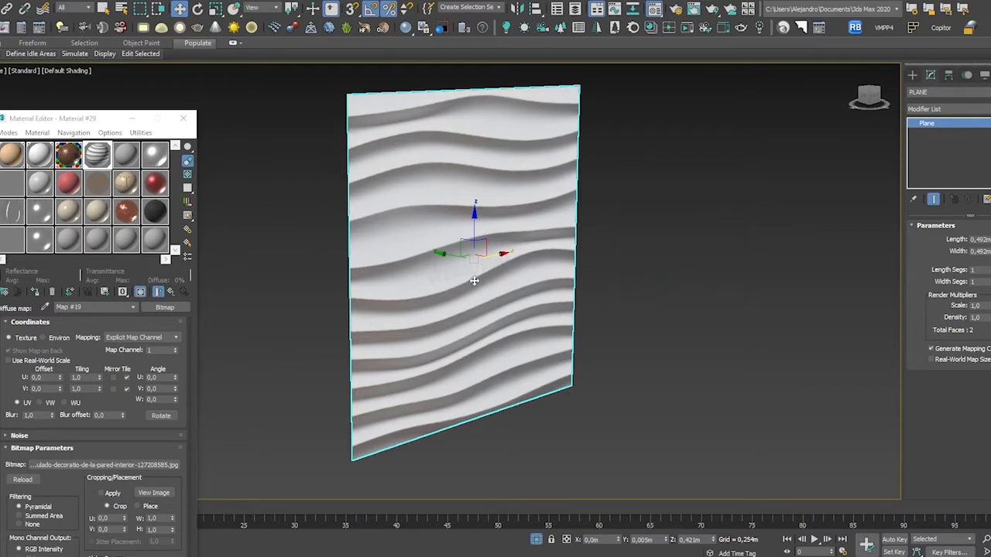
middle_click_drag(473, 279, 481, 282)
left_click_drag(459, 255, 477, 258)
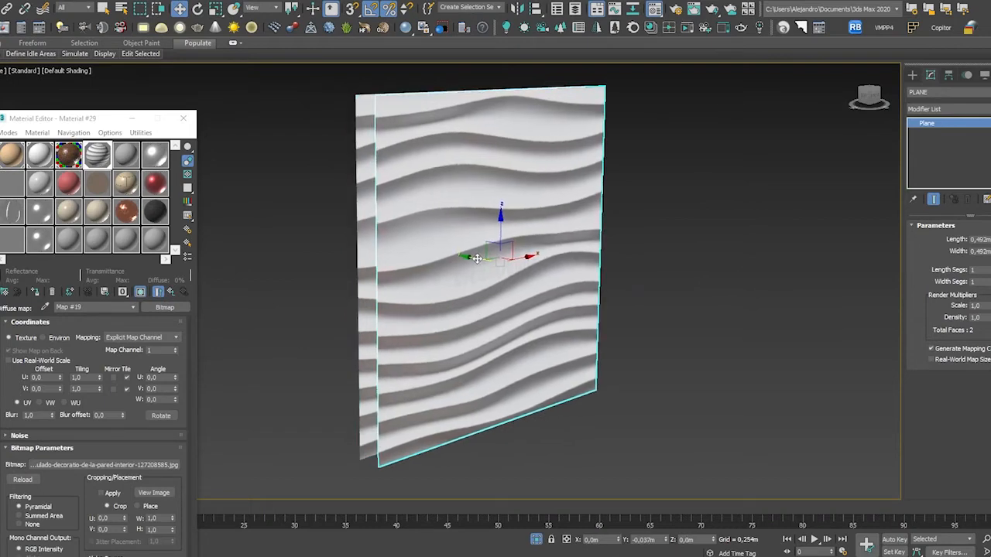
Create a new VRayMtl in a free material slot and assign it to PLANE.
left_click(125, 154)
left_click(6, 292)
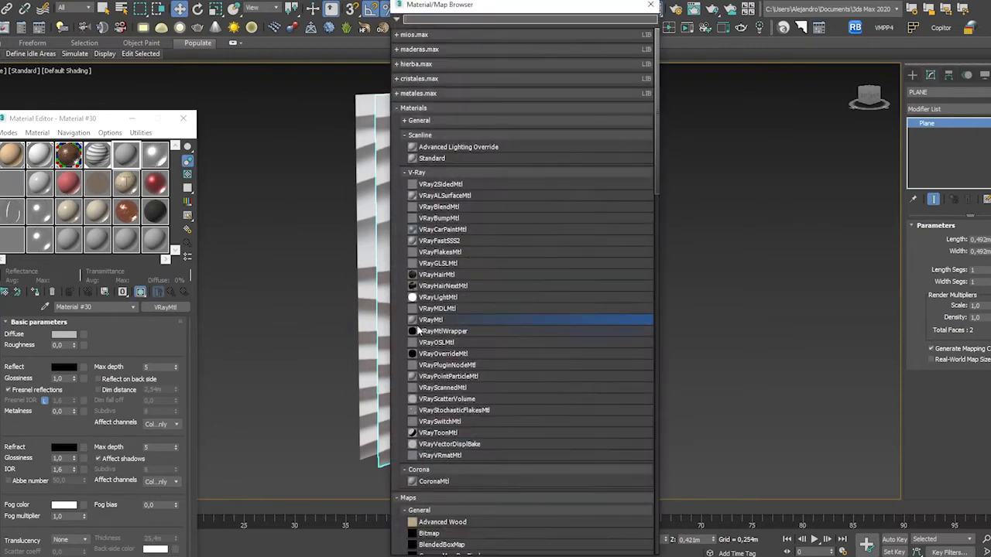
double_click(436, 320)
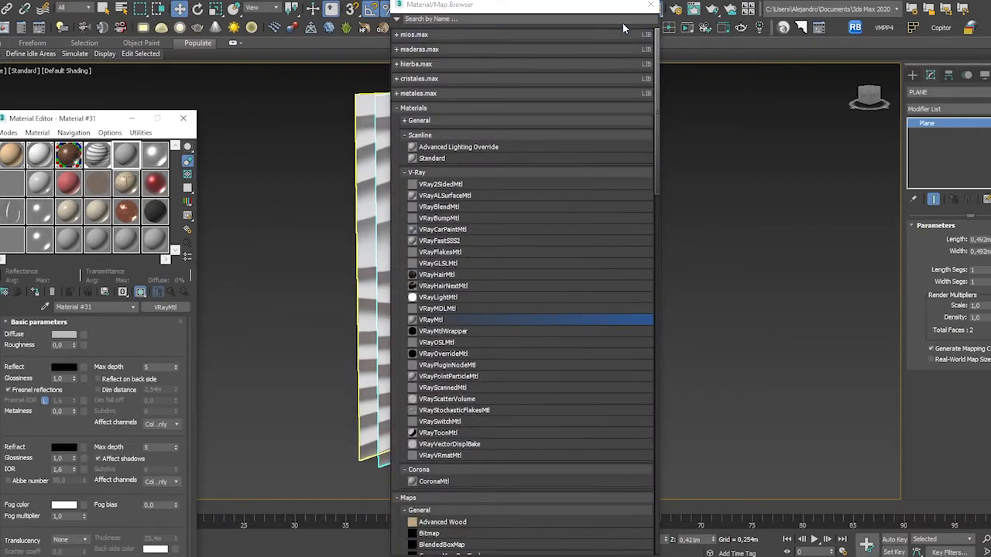
left_click(650, 4)
left_click(35, 291)
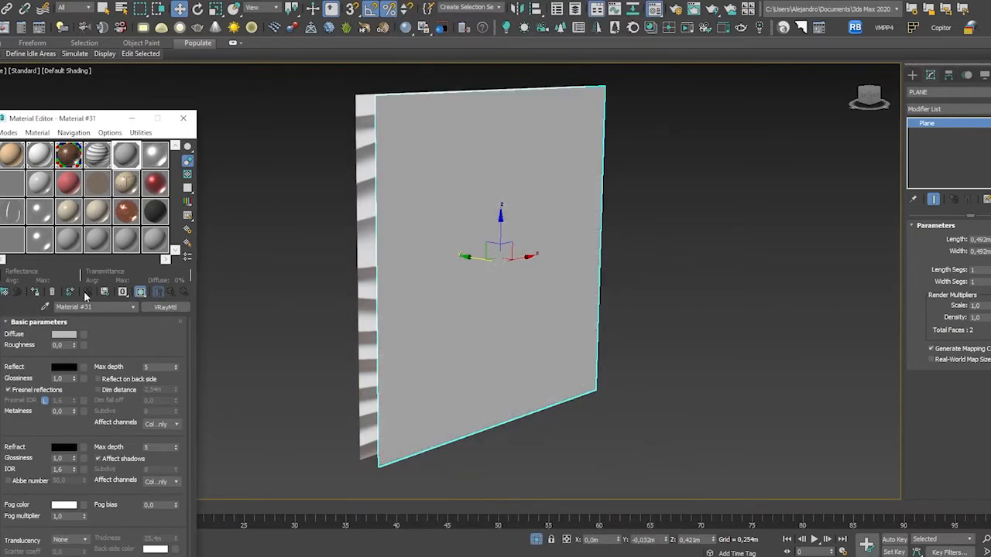
Set PLANE's display properties to By Object and enable See-Through in its object properties.
middle_click_drag(469, 270, 472, 302, "alt")
right_click(478, 269)
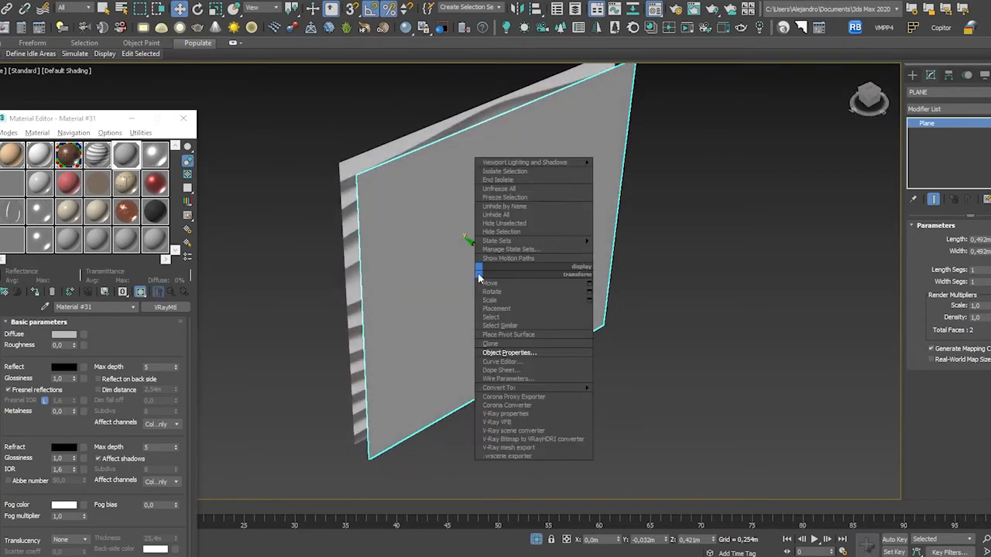
left_click(523, 354)
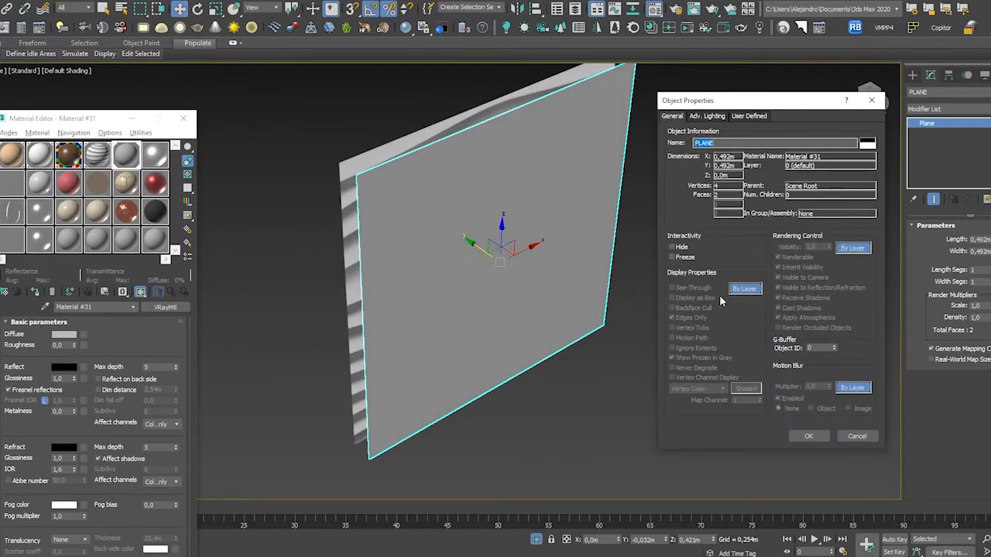
left_click(740, 289)
left_click(679, 289)
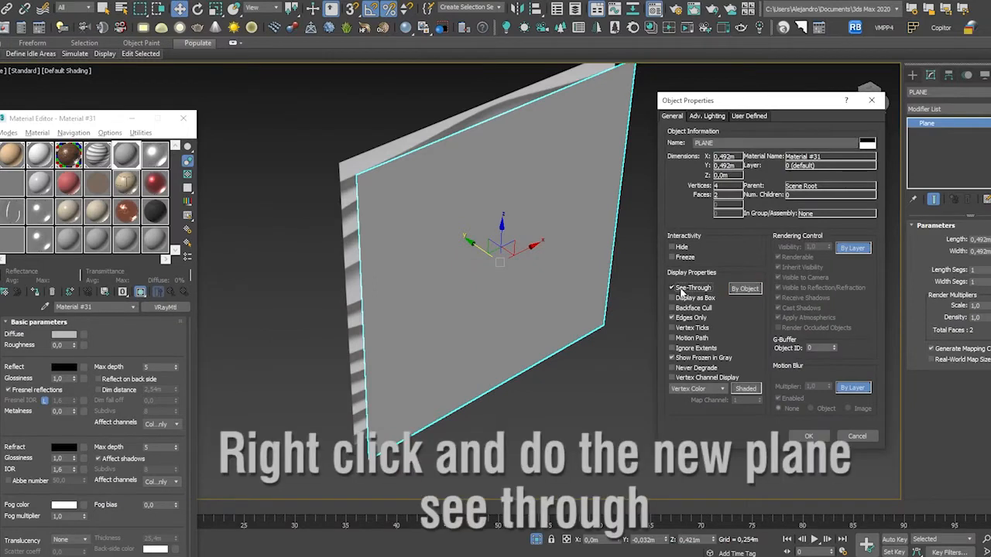
left_click(808, 435)
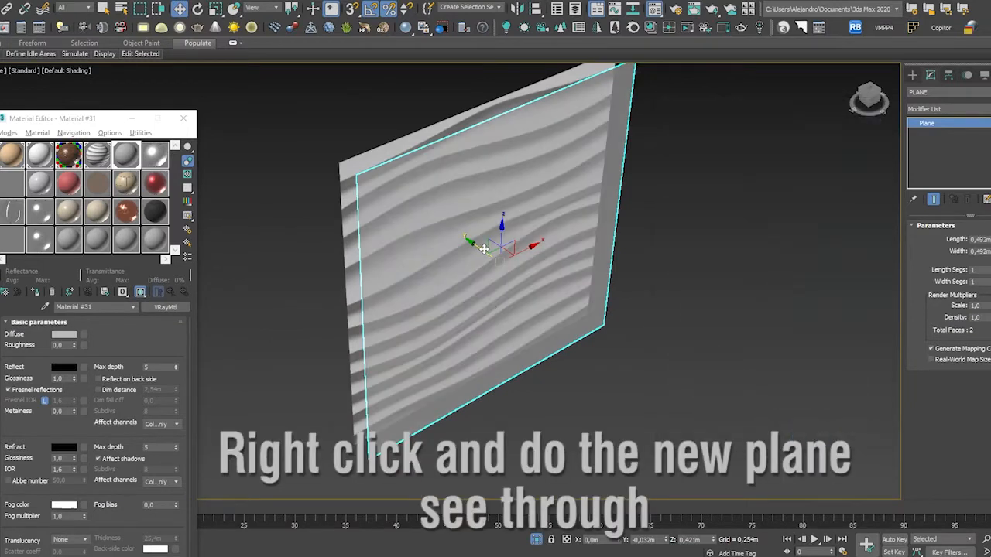
In a maximised Front view, try 11 length segments on PLANE and raise the value to 22.
key("alt+w")
left_click(719, 199)
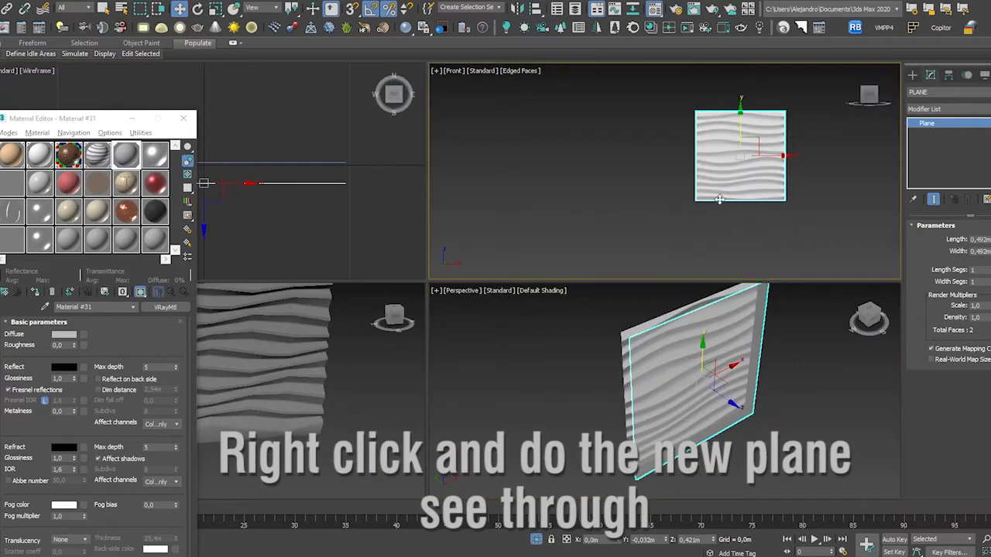
key("alt+w")
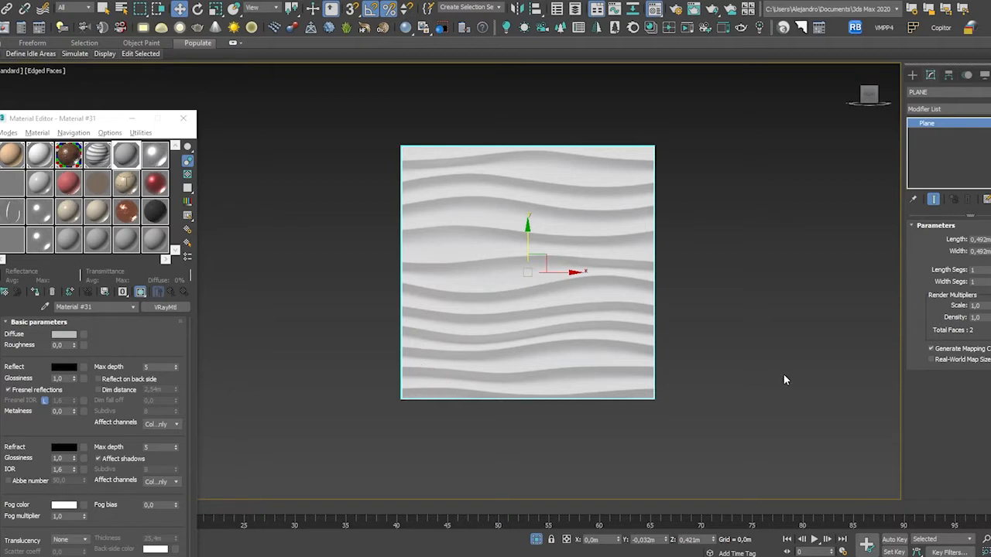
double_click(982, 269)
type("11")
key("Return")
scroll(480, 229, "up", 3)
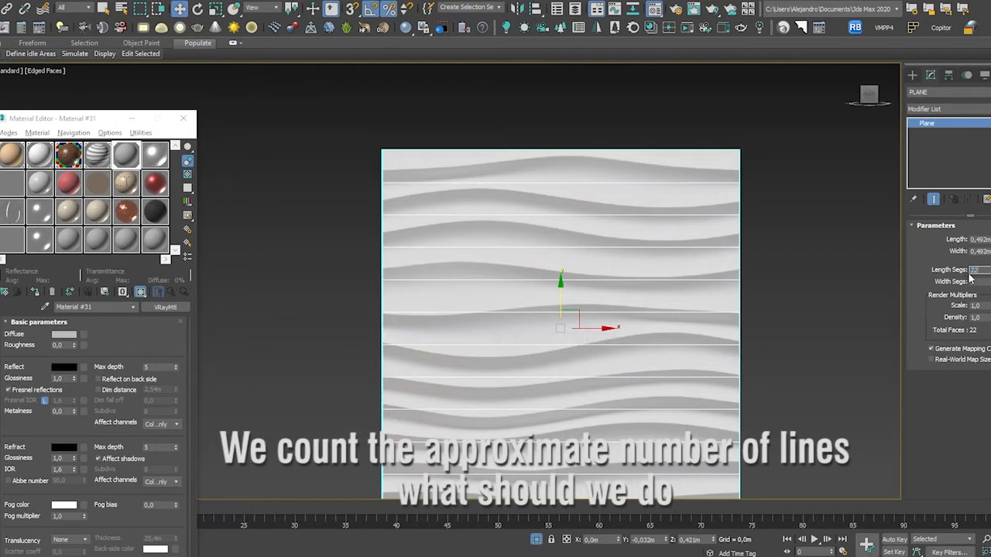
key("Return")
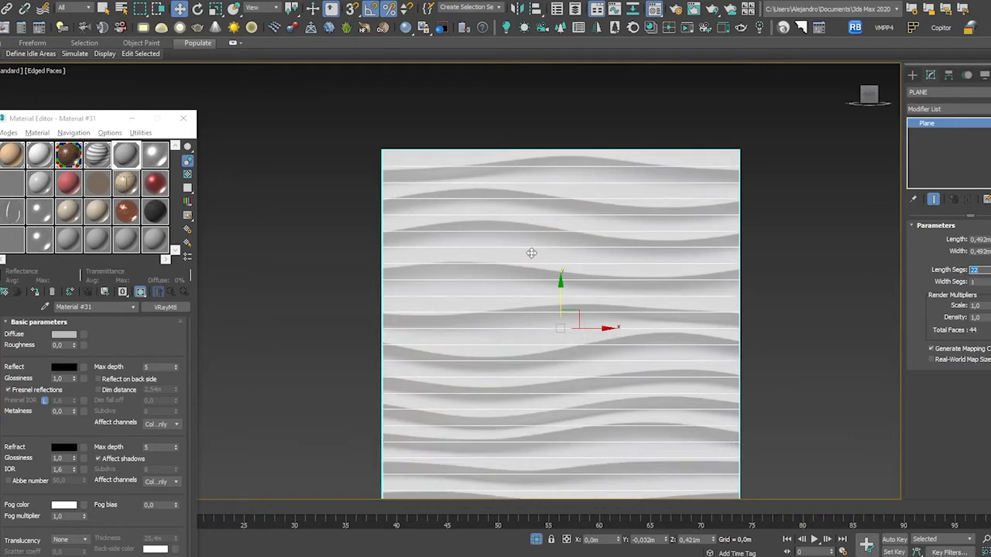
middle_click_drag(529, 255, 517, 223)
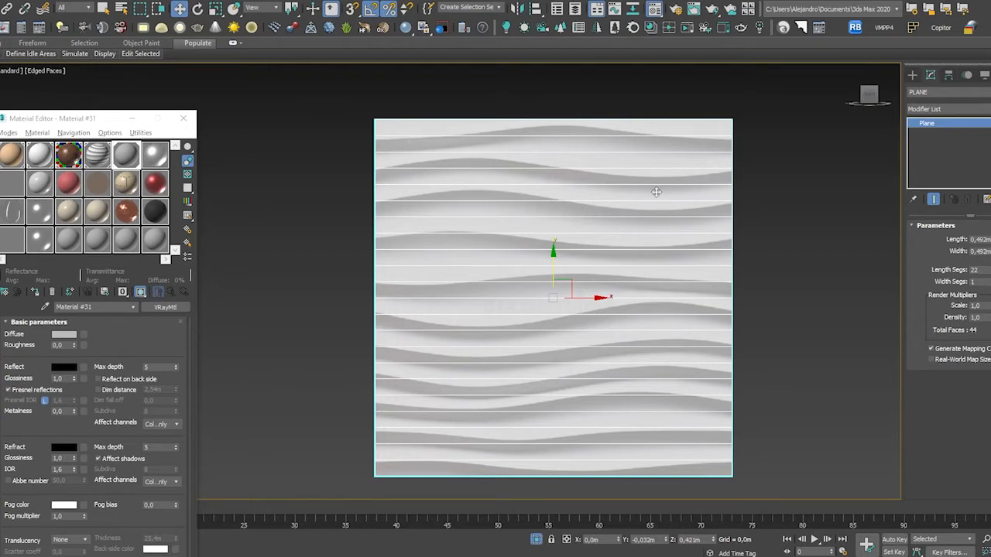
Increase PLANE's width segments to 4.
left_click(989, 278)
left_click(989, 279)
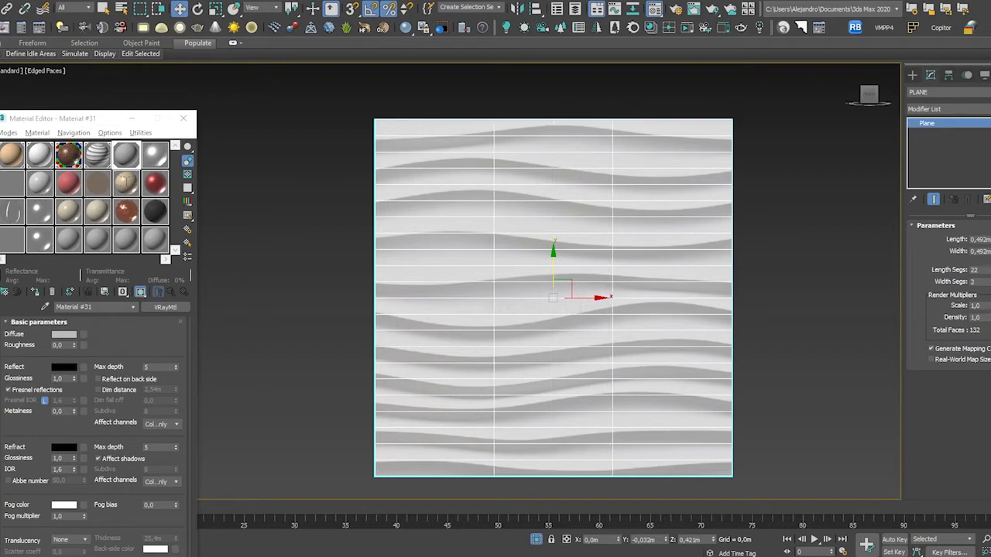
left_click(990, 279)
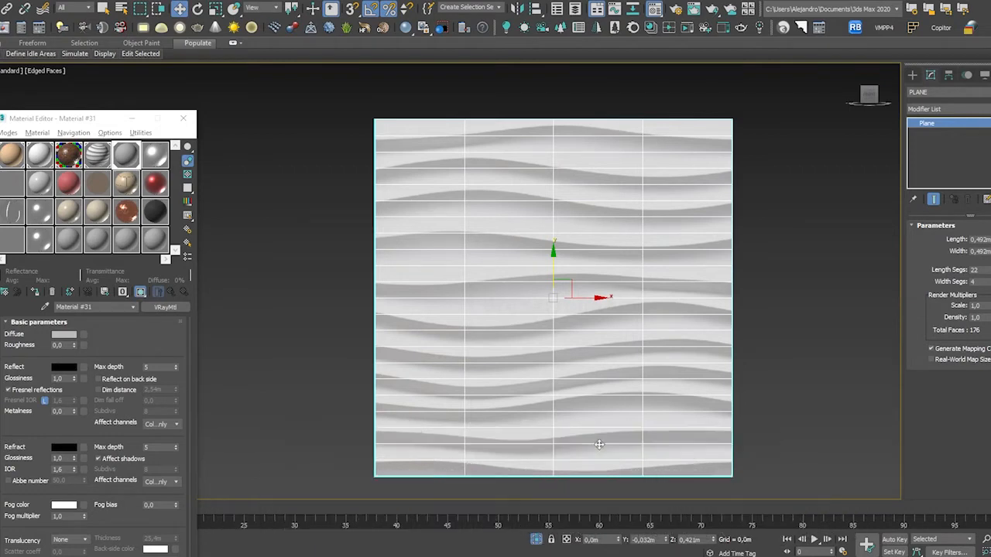
Add an Edit Poly modifier to PLANE and close the Material Editor.
left_click(964, 109)
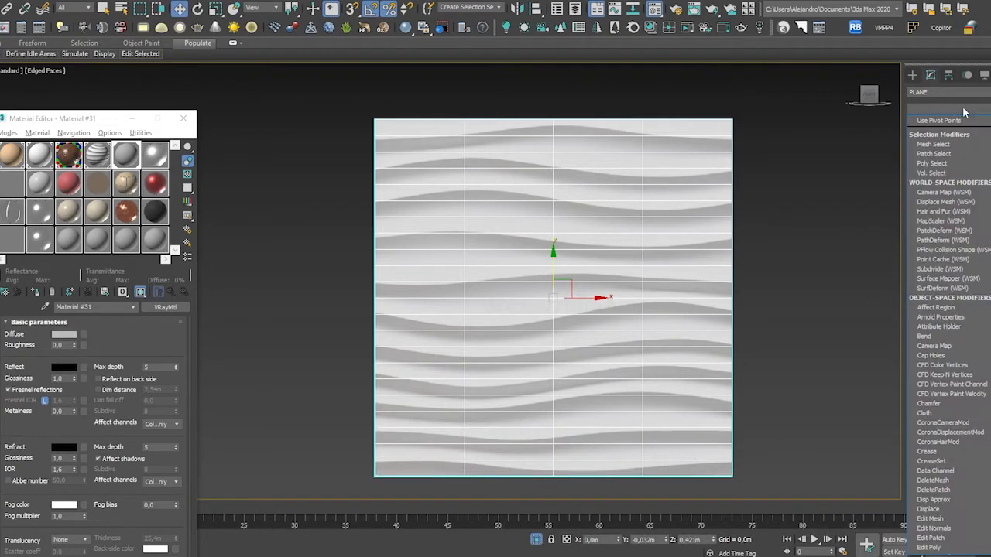
left_click(958, 547)
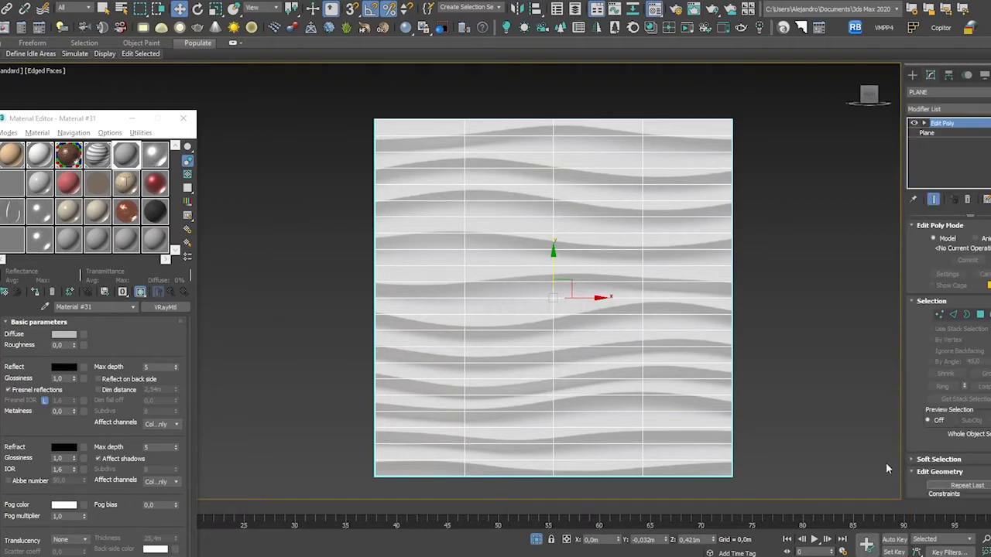
middle_click_drag(624, 189, 604, 198)
left_click(191, 118)
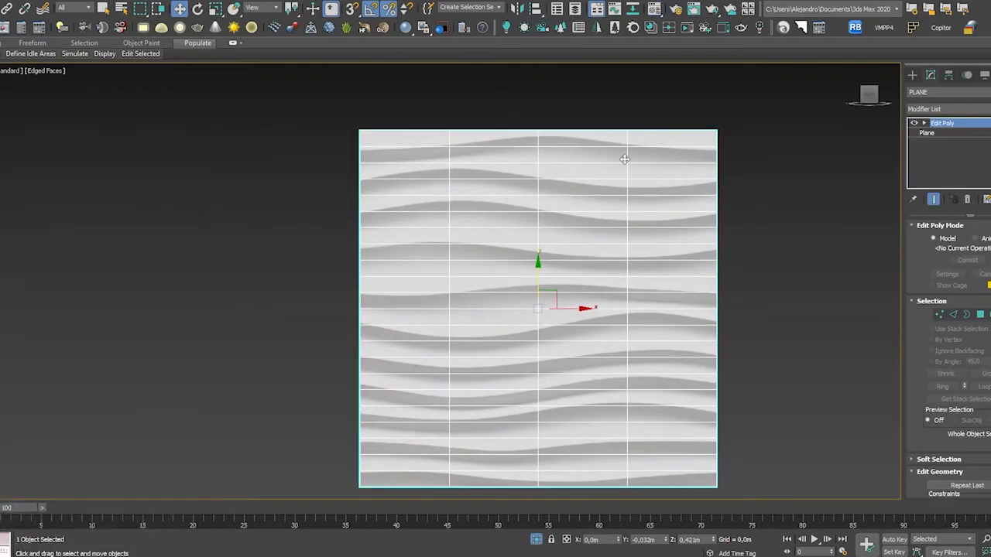
At vertex level, raise the first vertex row below PLANE's upper edge to run just above the reference's first wave curve.
middle_click_drag(627, 155, 602, 165)
left_click(939, 314)
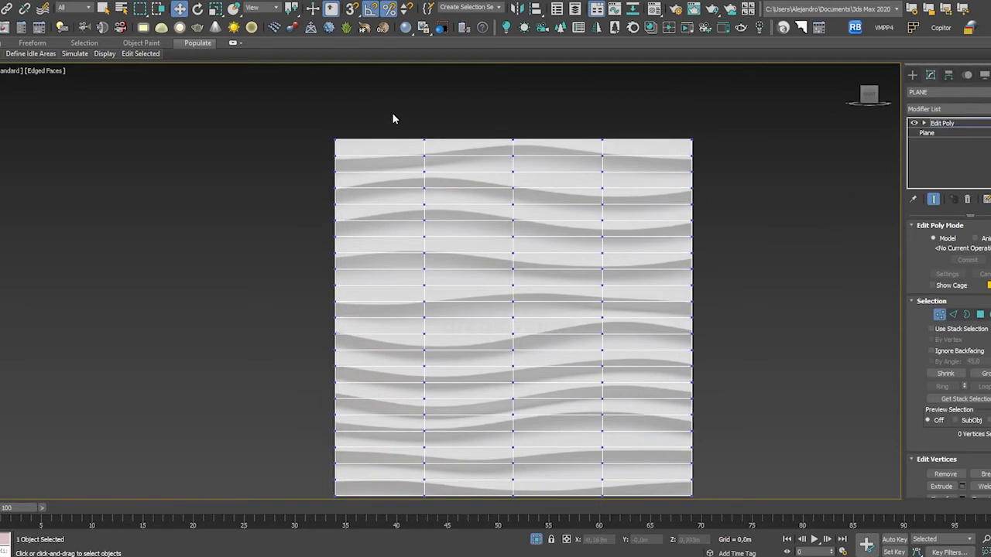
scroll(403, 147, "up", 2)
left_click(341, 192)
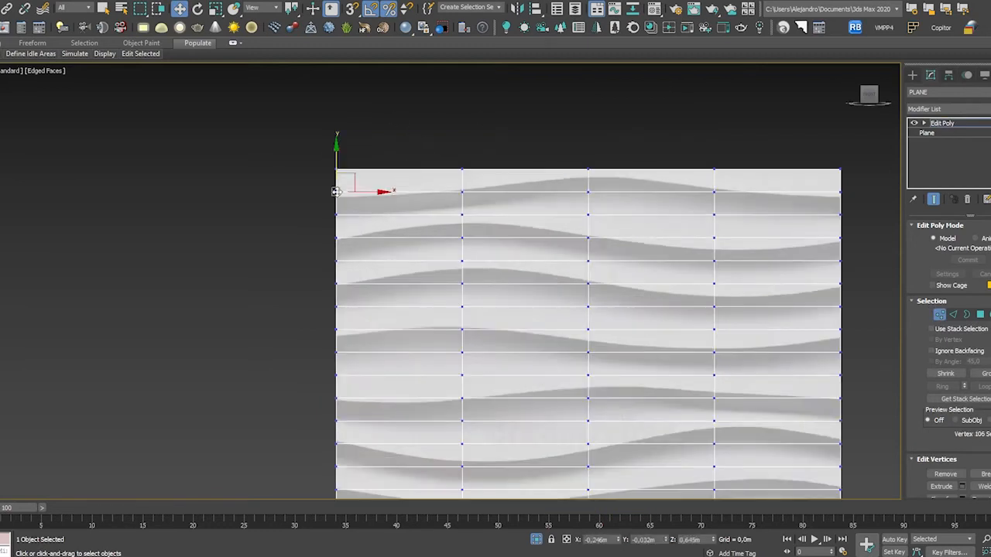
left_click(462, 189)
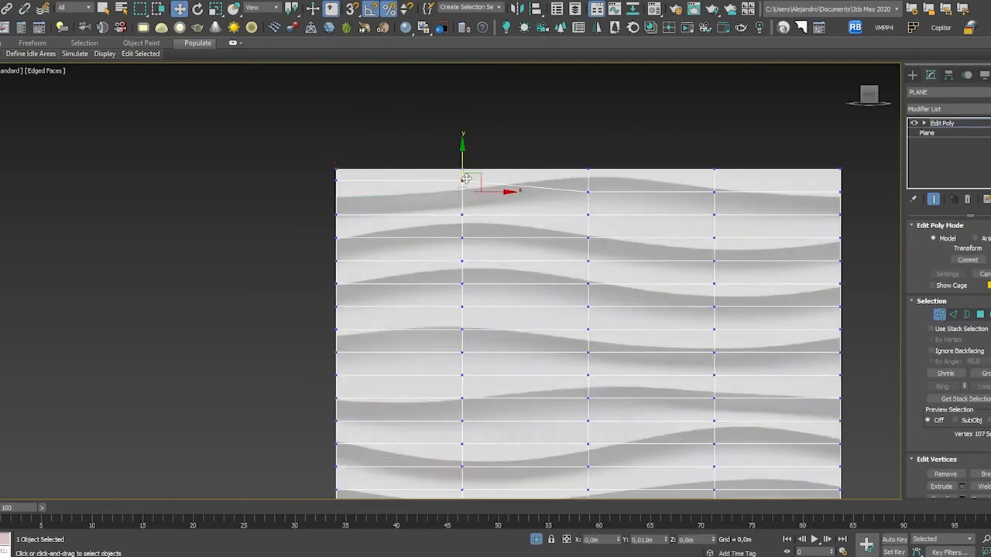
scroll(590, 190, "up", 1)
left_click_drag(592, 193, 594, 166)
left_click_drag(772, 192, 771, 173)
middle_click_drag(579, 160, 576, 188)
scroll(576, 188, "up", 3)
left_click(606, 204)
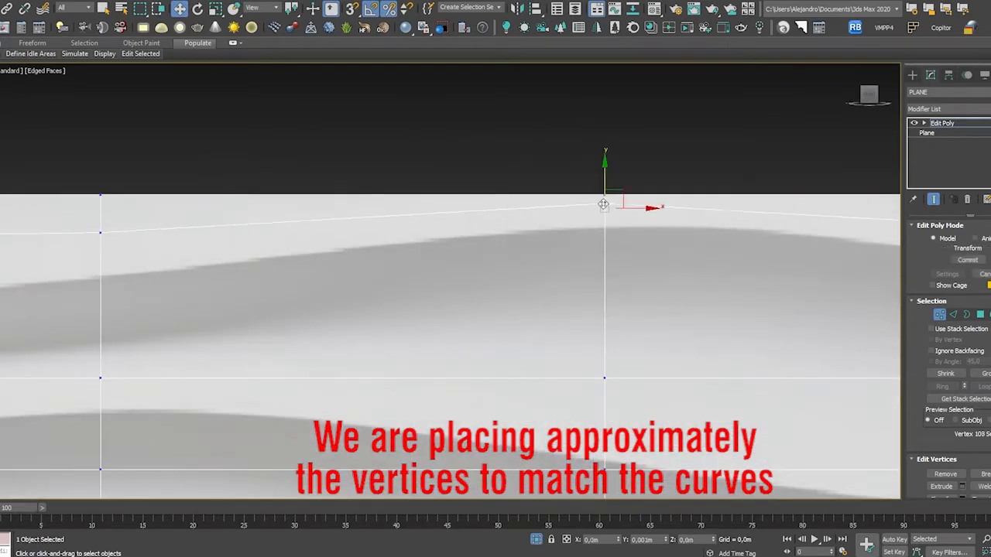
Move the second interior row of vertices up onto the crest line of the first wave in the reference image.
scroll(593, 206, "down", 3)
left_click_drag(235, 270, 236, 247)
left_click_drag(414, 271, 414, 236)
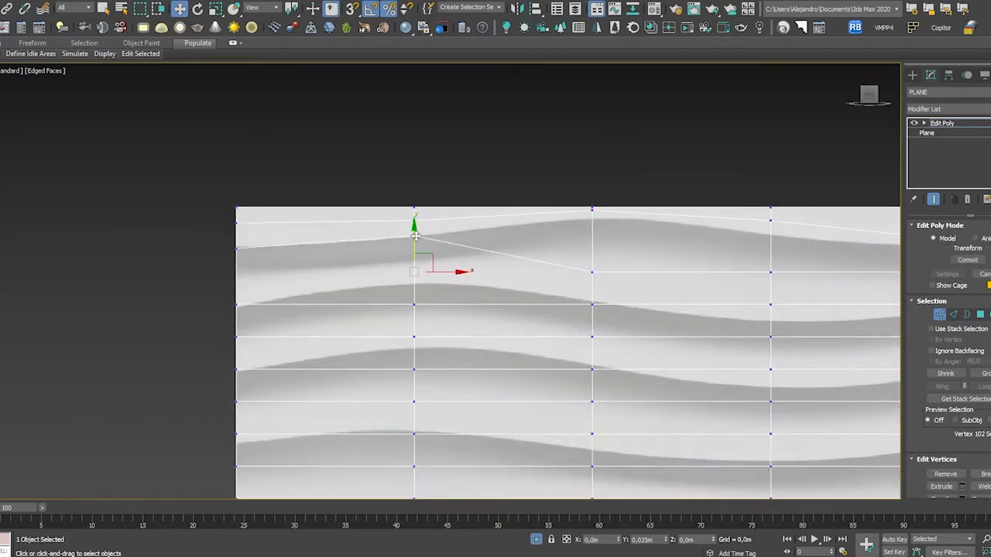
left_click_drag(592, 271, 594, 222)
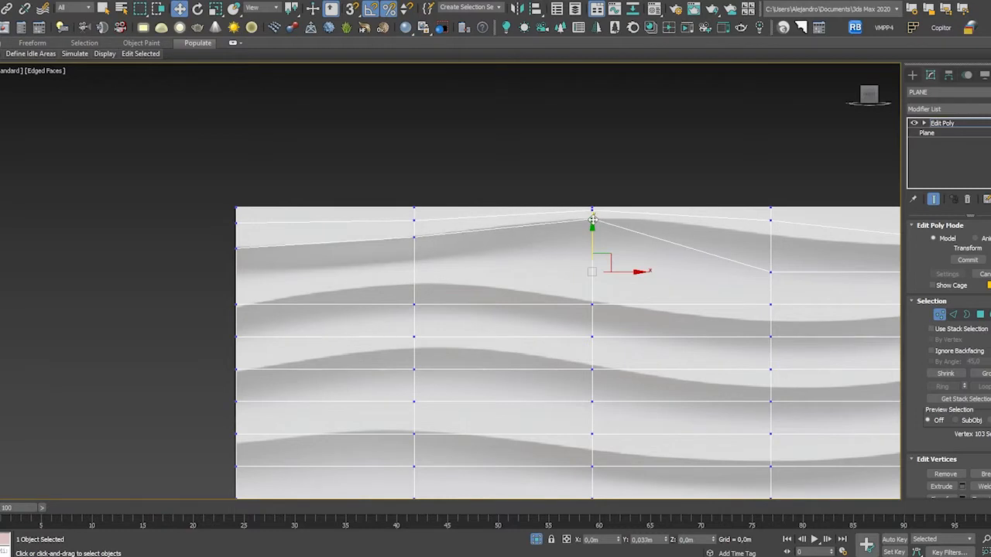
left_click_drag(771, 271, 770, 233)
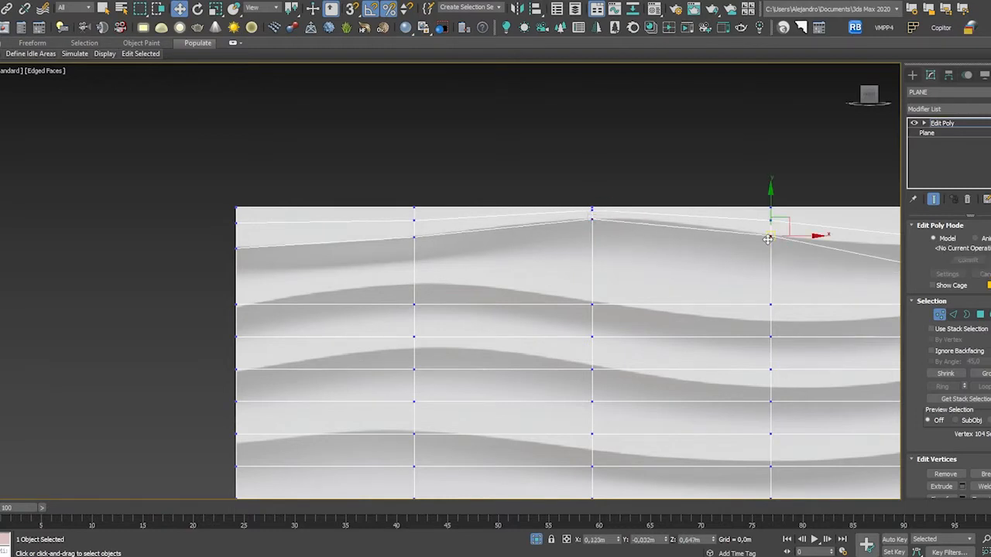
middle_click_drag(770, 233, 618, 275)
left_click_drag(647, 267, 648, 245)
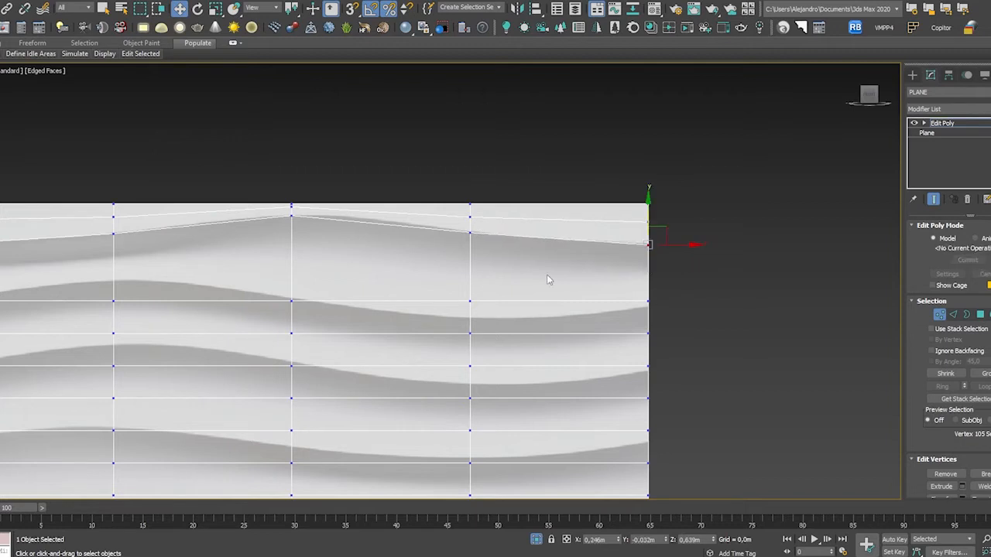
Raise the third interior vertex row so it runs between the first and second wave crest lines.
middle_click_drag(546, 274, 567, 261)
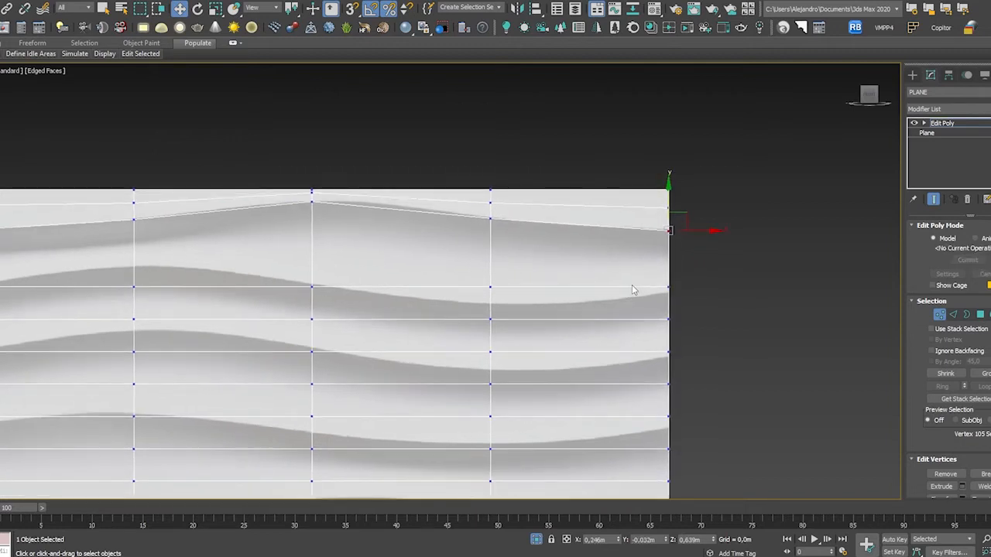
left_click_drag(668, 287, 668, 260)
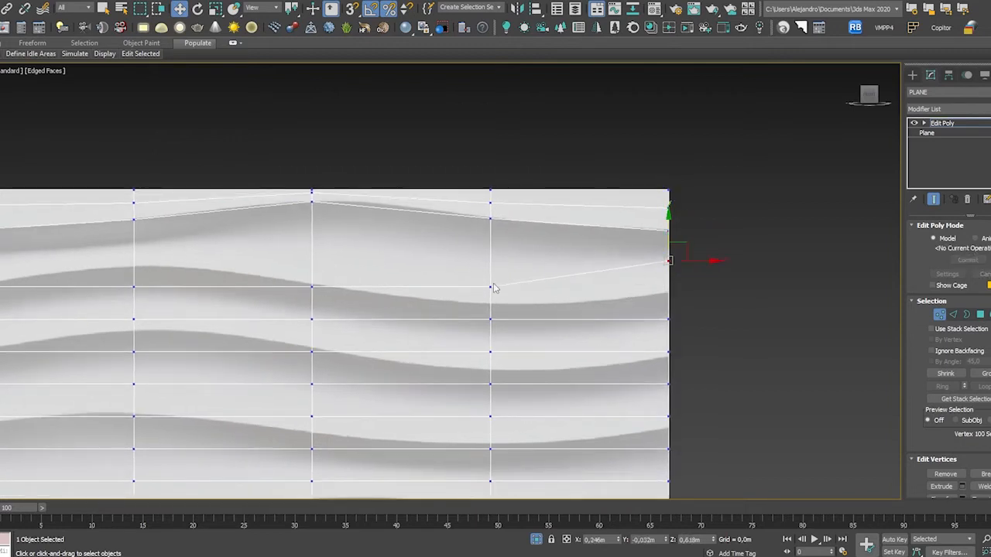
left_click_drag(490, 286, 490, 257)
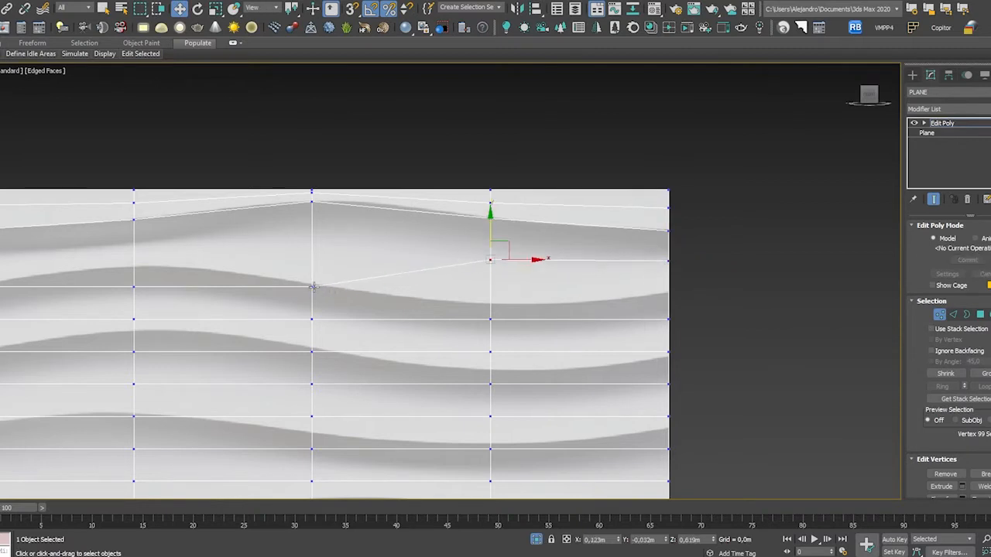
left_click_drag(312, 287, 312, 239)
middle_click_drag(161, 251, 377, 226)
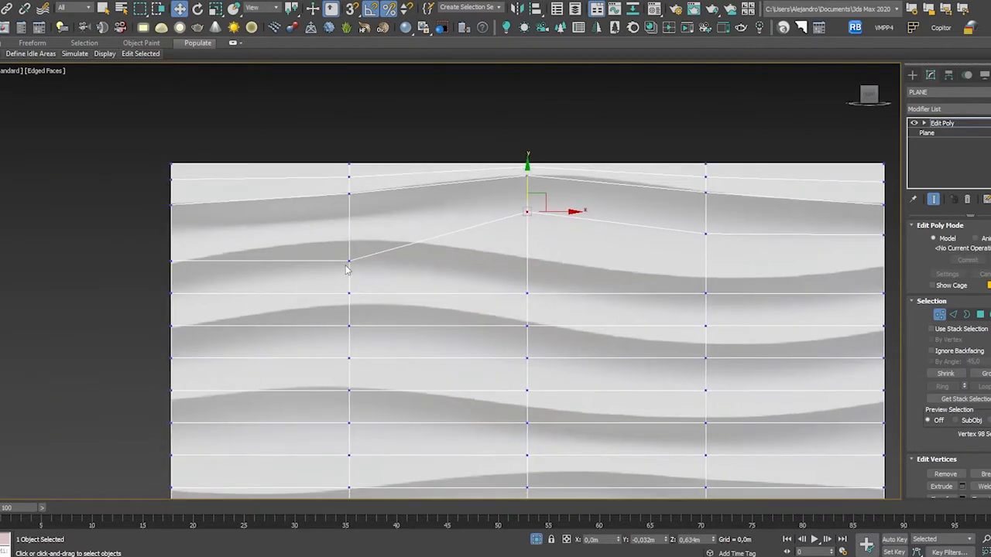
left_click_drag(350, 260, 348, 216)
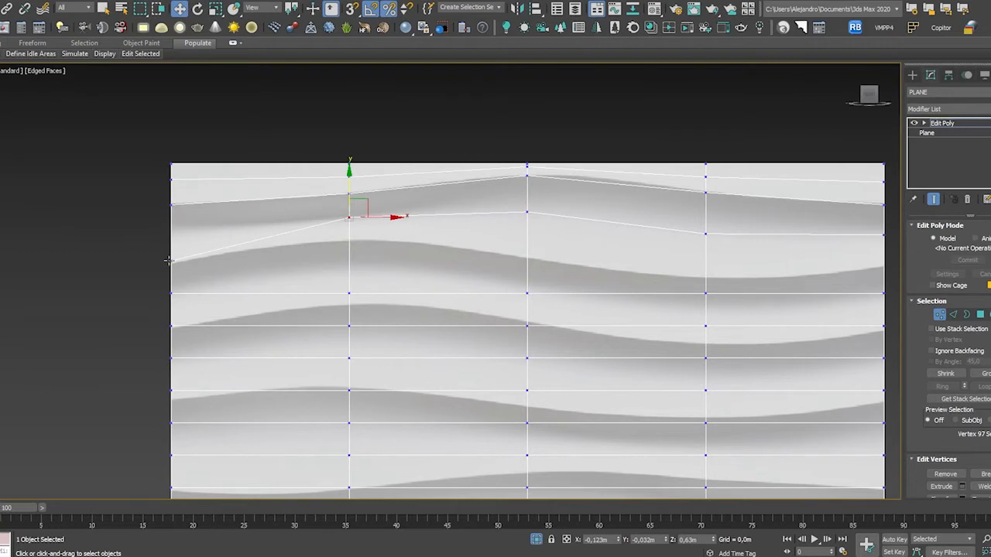
left_click_drag(167, 261, 170, 245)
Align the fourth interior vertex row with the second wave's crest line, moving each vertex vertically onto the curve.
left_click_drag(169, 295, 170, 264)
left_click_drag(350, 294, 349, 239)
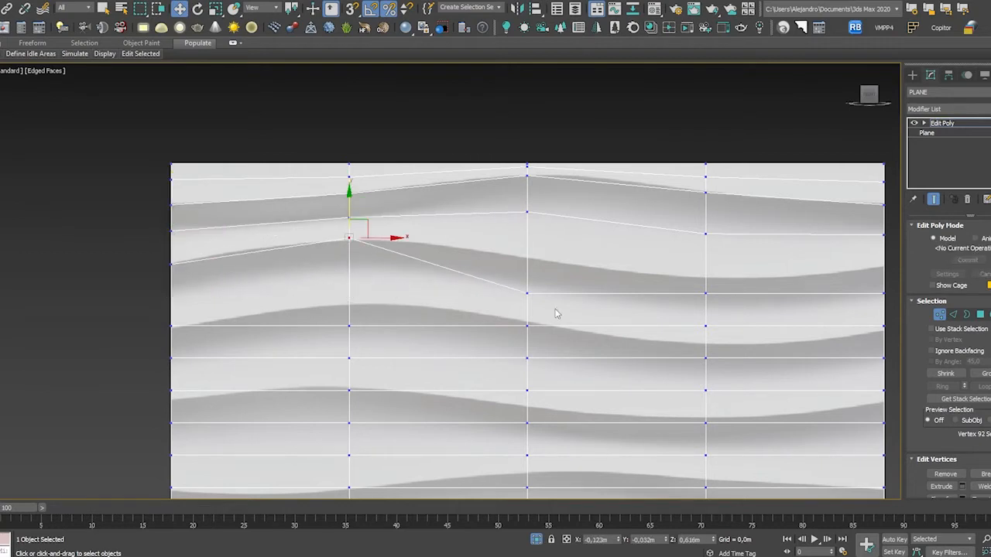
left_click_drag(527, 295, 528, 256)
left_click_drag(706, 294, 708, 276)
middle_click_drag(764, 340, 648, 332)
left_click_drag(767, 285, 768, 260)
Raise the fifth interior vertex row to follow the light band between the second and third wave crest lines.
left_click_drag(767, 318, 767, 294)
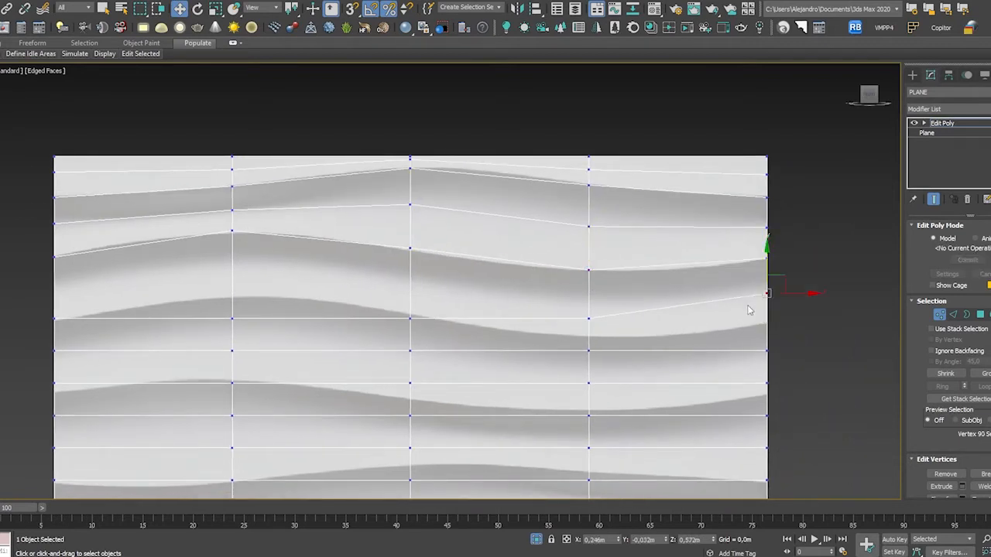
left_click_drag(595, 325, 595, 311)
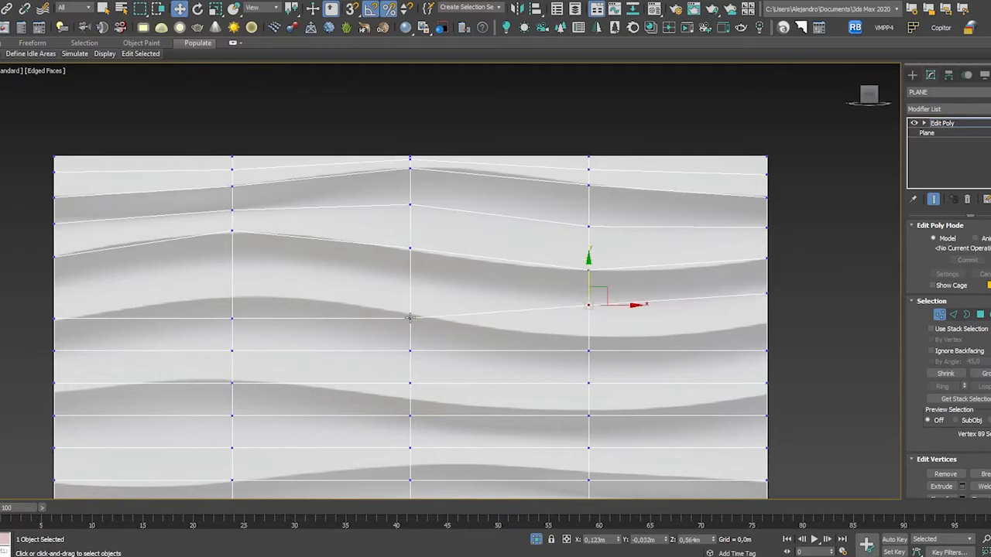
left_click_drag(410, 317, 409, 287)
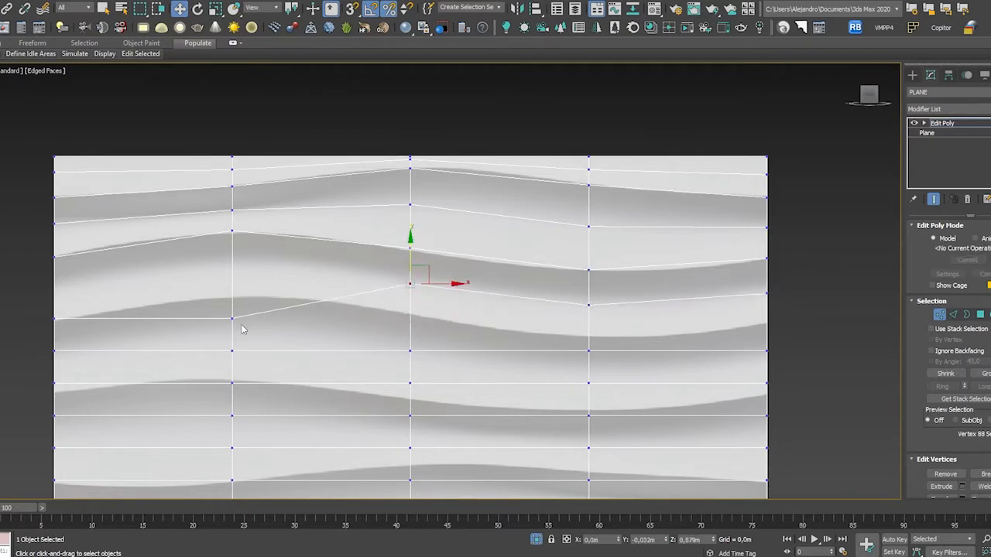
left_click_drag(232, 318, 226, 263)
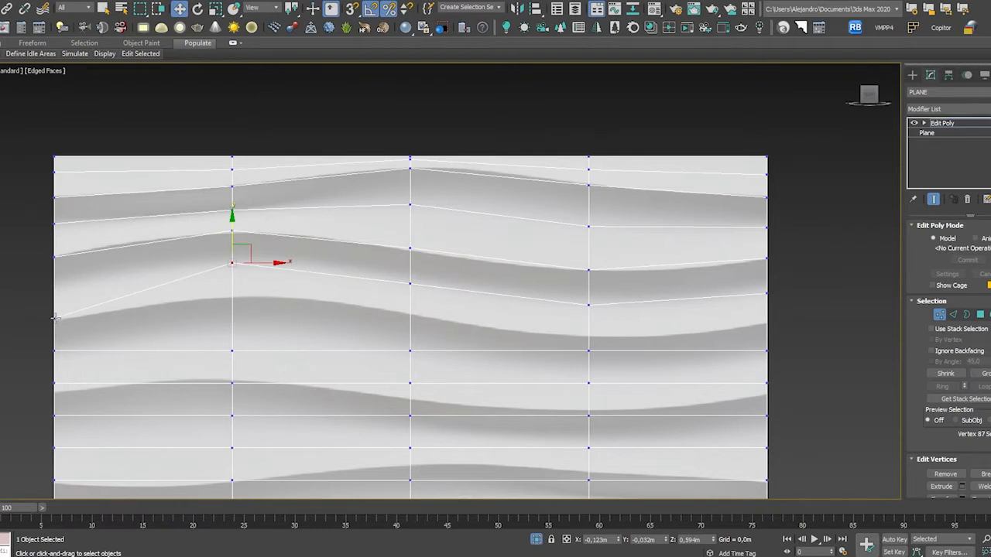
left_click_drag(54, 317, 53, 291)
Align the sixth interior vertex row with the third wave's crest line across the full panel width.
left_click_drag(53, 351, 52, 325)
left_click_drag(232, 350, 232, 299)
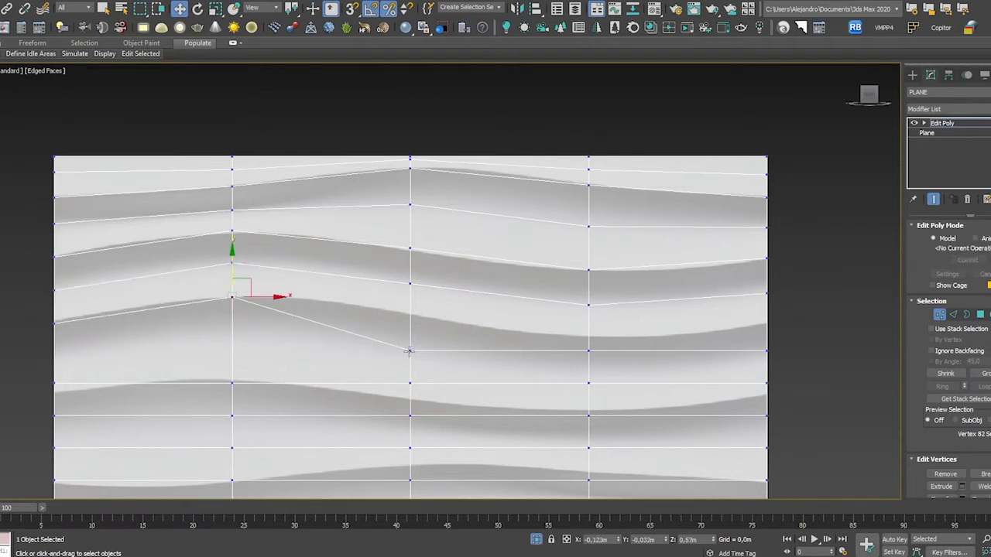
left_click_drag(410, 350, 410, 315)
left_click(588, 350)
left_click_drag(589, 349, 590, 341)
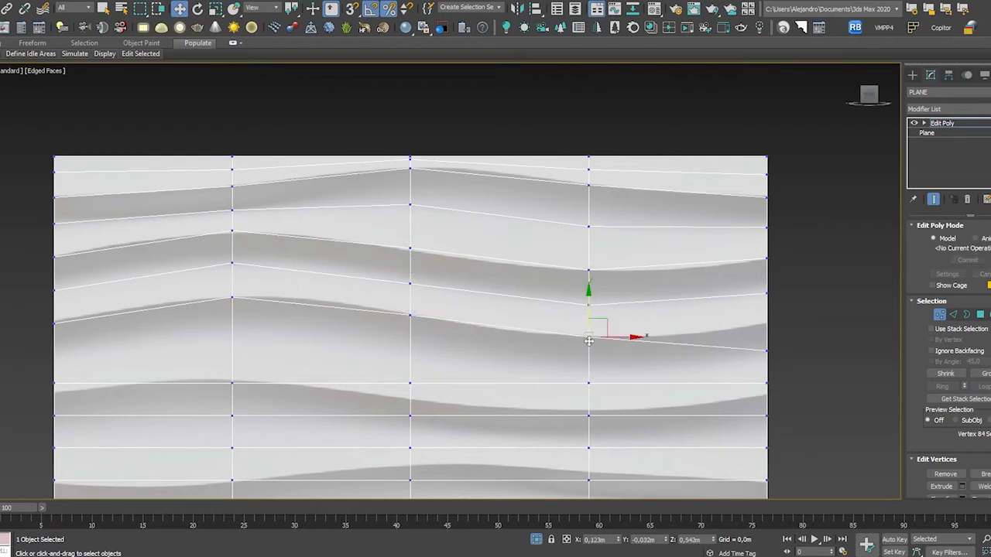
left_click_drag(767, 351, 769, 322)
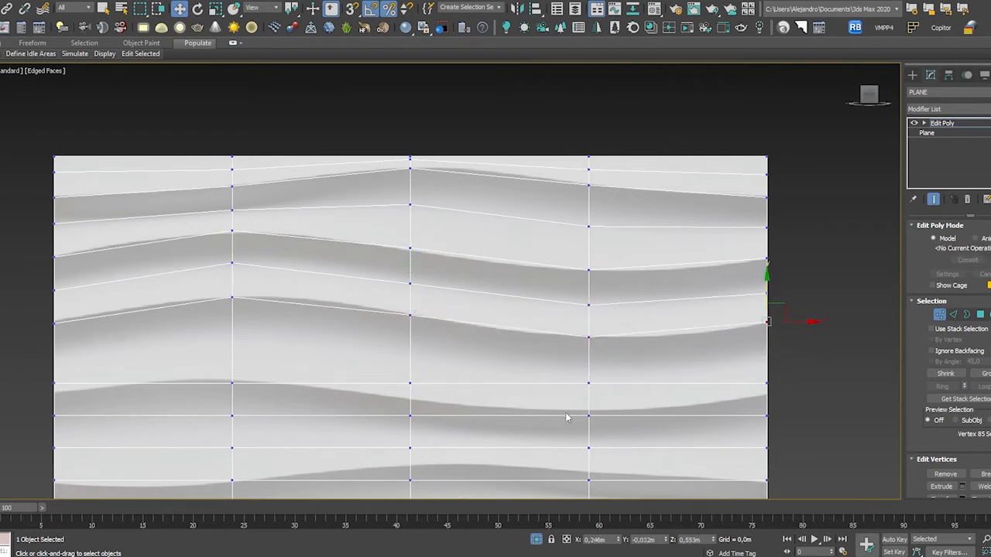
Raise the seventh interior vertex row to form a wavy line between the third and fourth wave crest lines.
middle_click_drag(467, 414, 550, 347)
left_click_drag(143, 317, 141, 295)
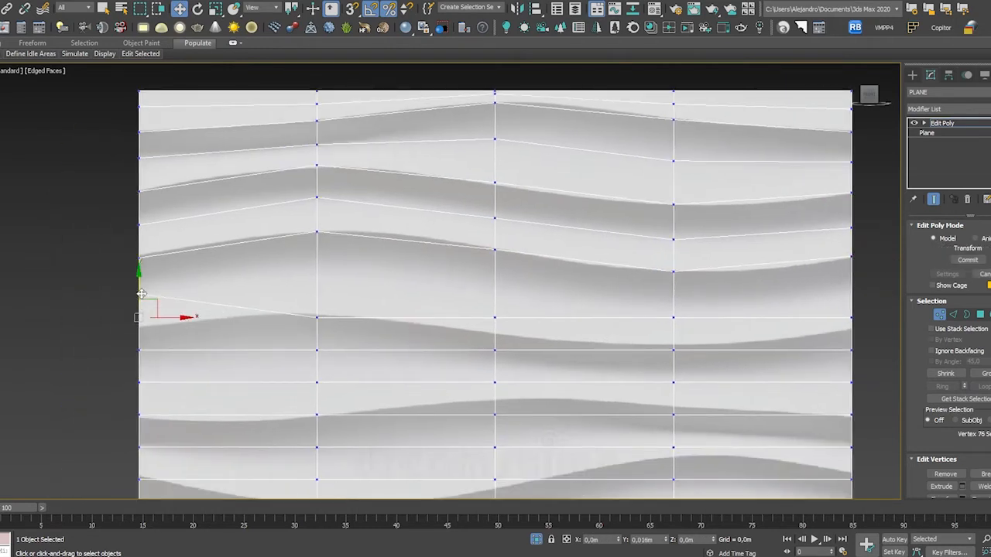
left_click_drag(318, 317, 320, 273)
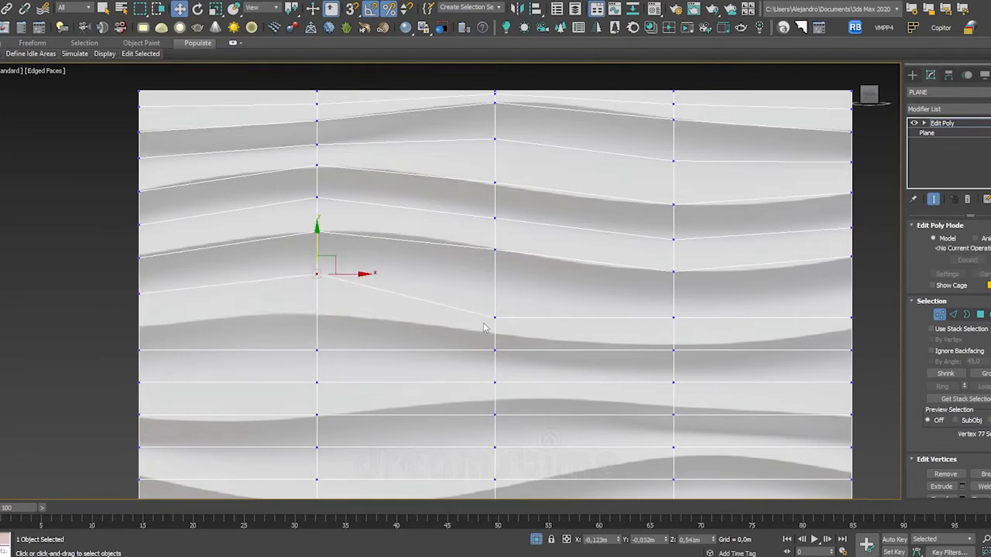
left_click_drag(494, 319, 495, 289)
left_click(672, 317)
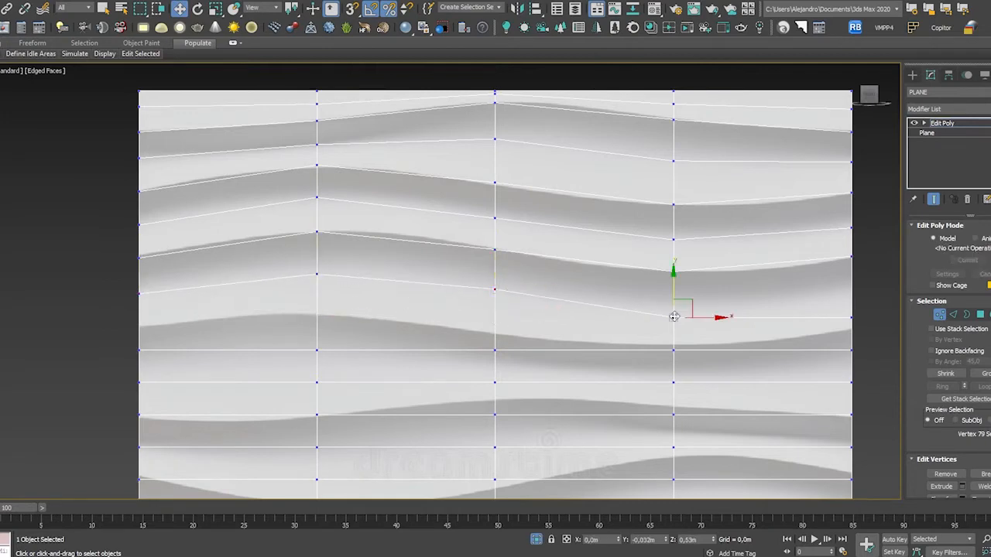
left_click_drag(686, 317, 685, 313)
left_click_drag(851, 317, 854, 295)
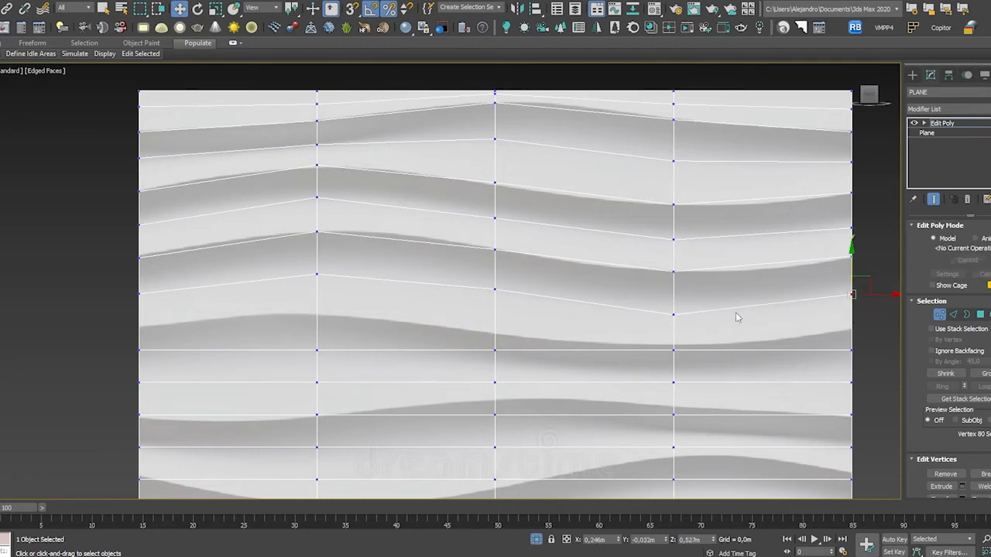
Move the eighth interior vertex row onto the fourth wave's crest line in the reference image.
middle_click_drag(244, 355, 262, 312)
left_click_drag(159, 308, 159, 284)
left_click_drag(333, 310, 335, 272)
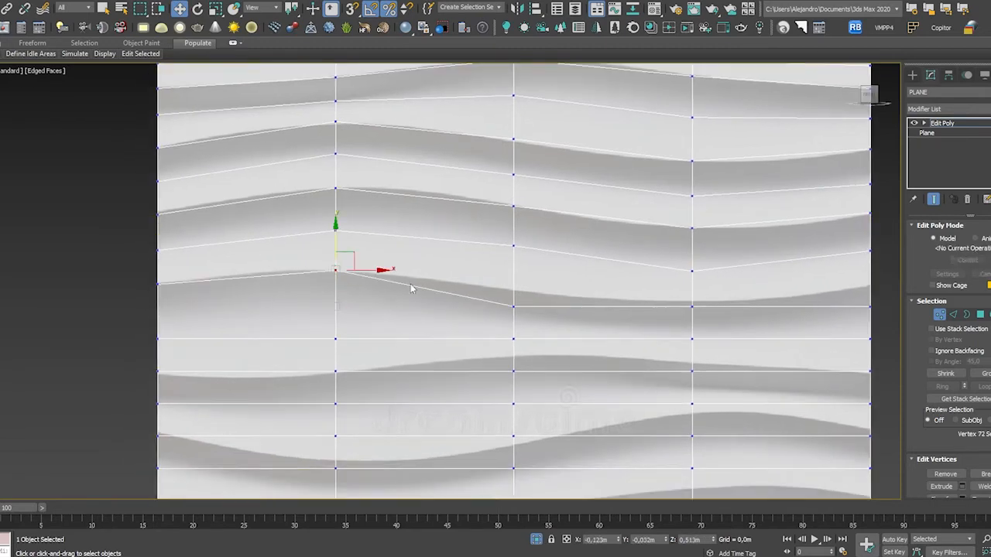
left_click_drag(511, 307, 512, 290)
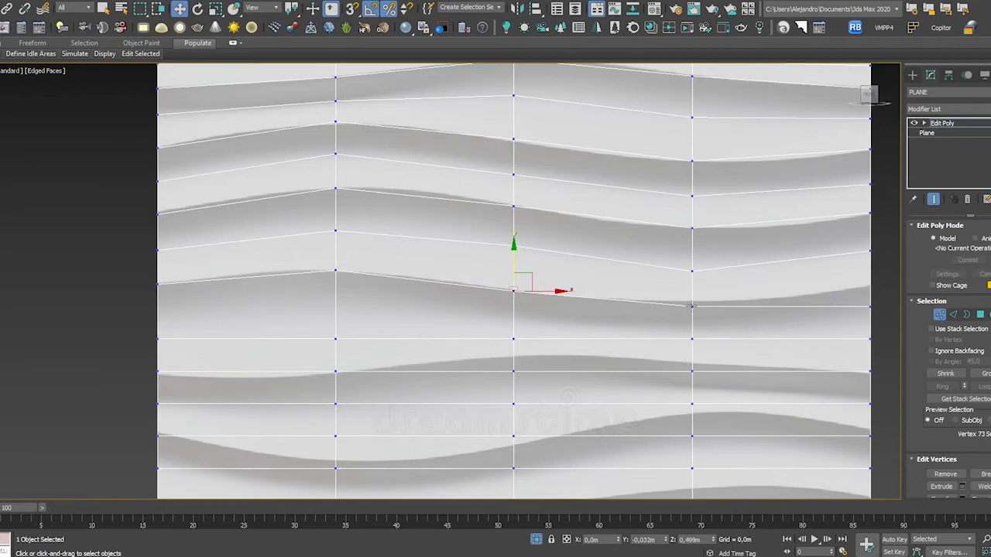
left_click_drag(691, 307, 691, 302)
left_click_drag(870, 297, 870, 275)
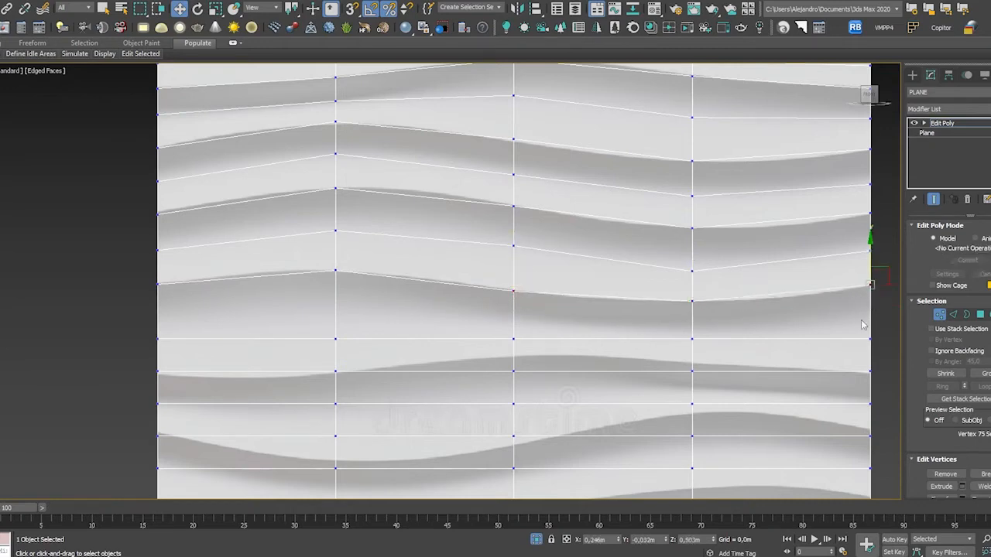
Nudge the ninth interior vertex row upward to run between the fourth and fifth wave crest lines.
left_click_drag(694, 341, 694, 334)
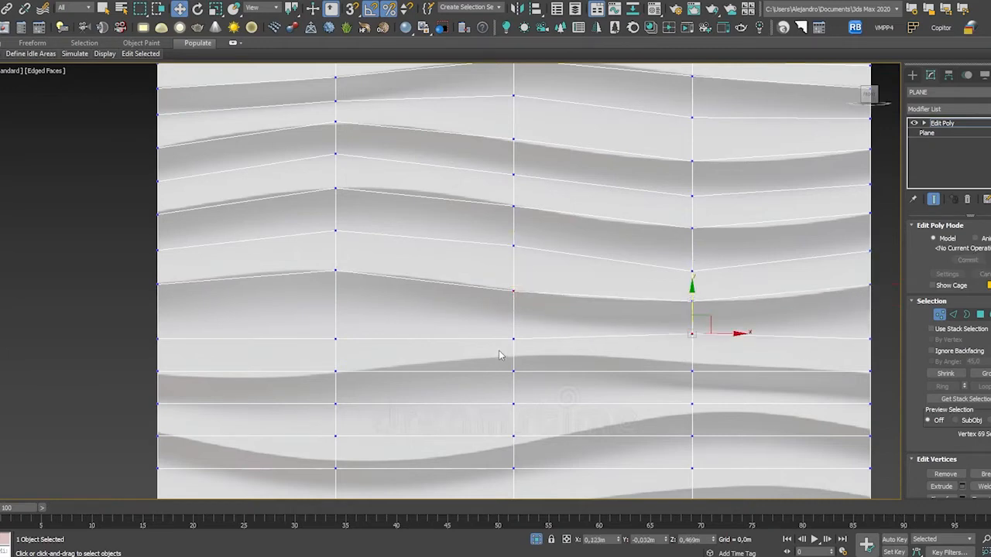
left_click_drag(514, 338, 511, 323)
left_click(336, 338)
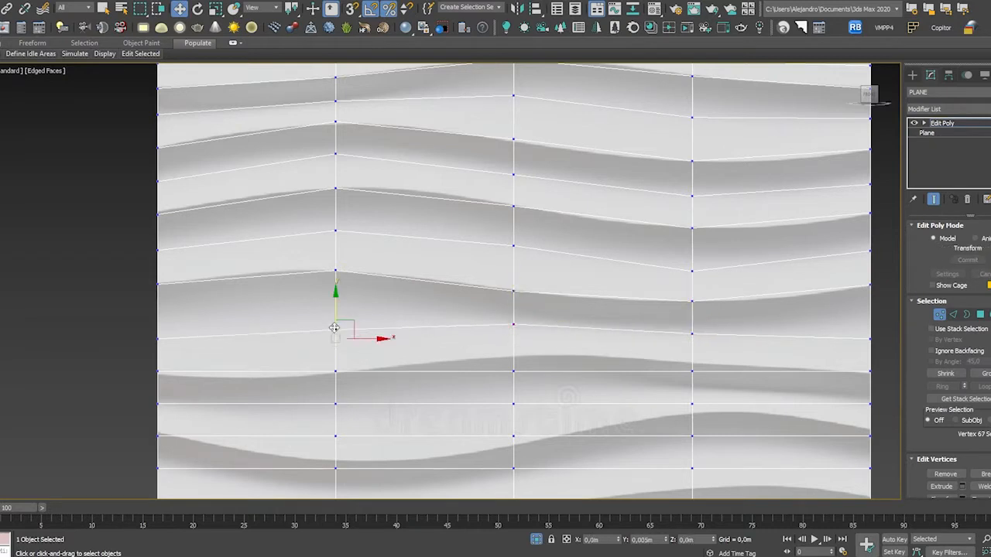
left_click_drag(335, 338, 335, 319)
left_click(159, 340)
left_click_drag(158, 339, 158, 326)
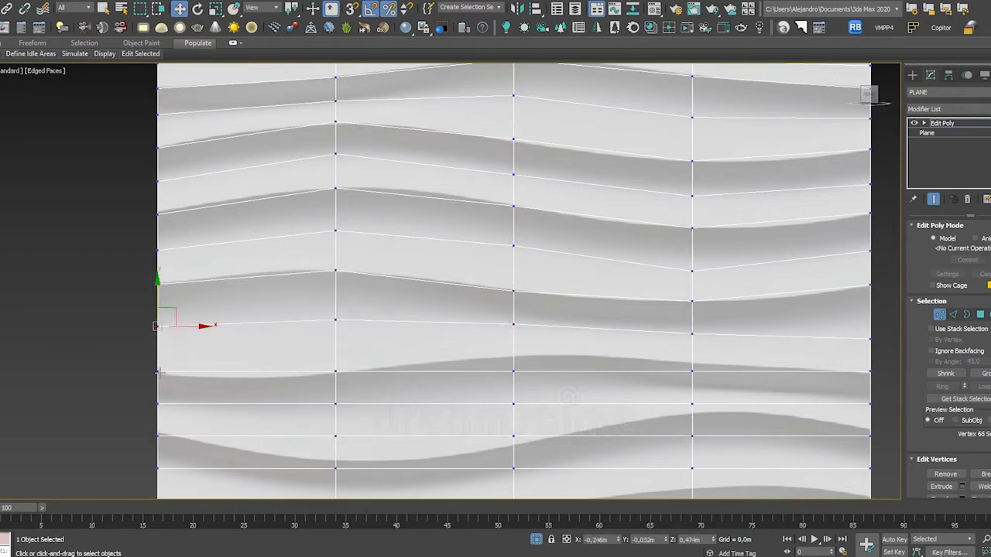
Fit the tenth interior vertex row to the fifth wave's crest line by adjusting its inner vertices.
left_click(335, 373)
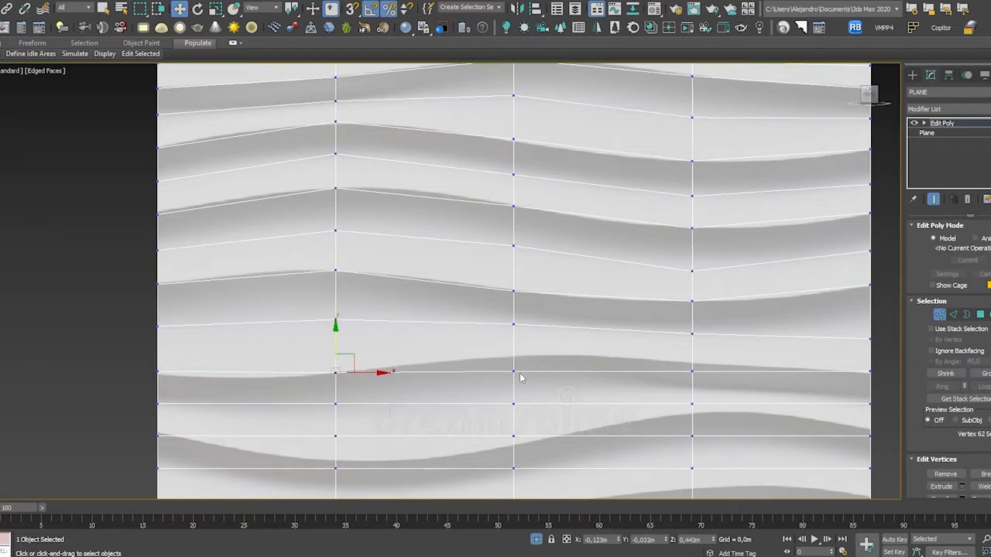
left_click_drag(514, 372, 511, 356)
left_click_drag(691, 372, 692, 362)
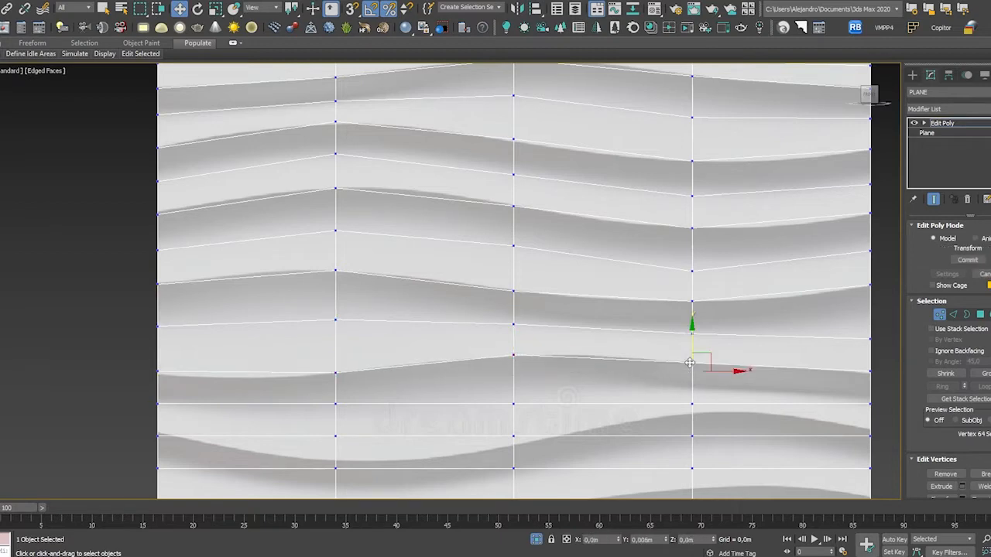
Reshape the eleventh interior vertex row into a wavy line between the fifth and sixth wave crest lines by moving its inner vertices.
middle_click_drag(483, 388, 476, 298)
scroll(476, 298, "down", 2)
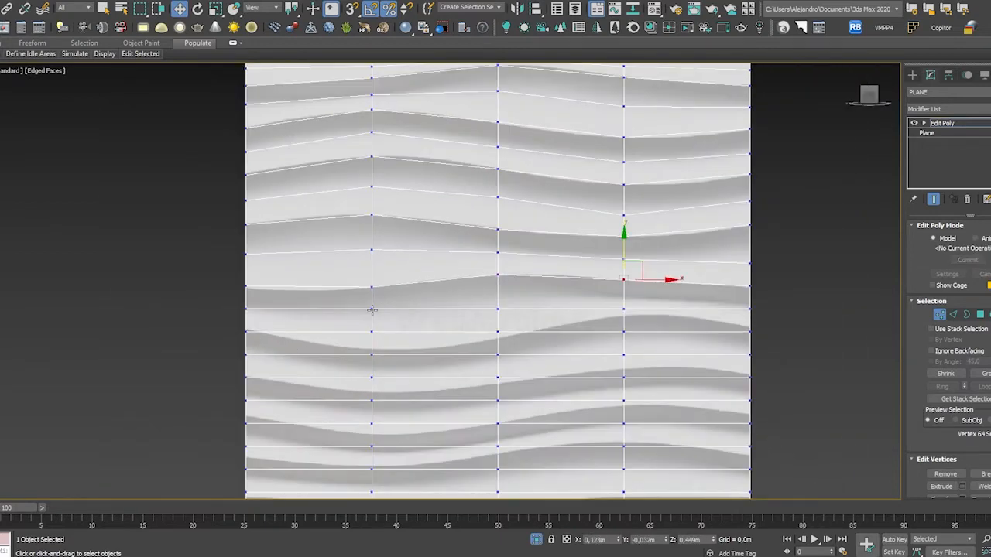
left_click_drag(372, 310, 372, 317)
left_click_drag(497, 310, 498, 304)
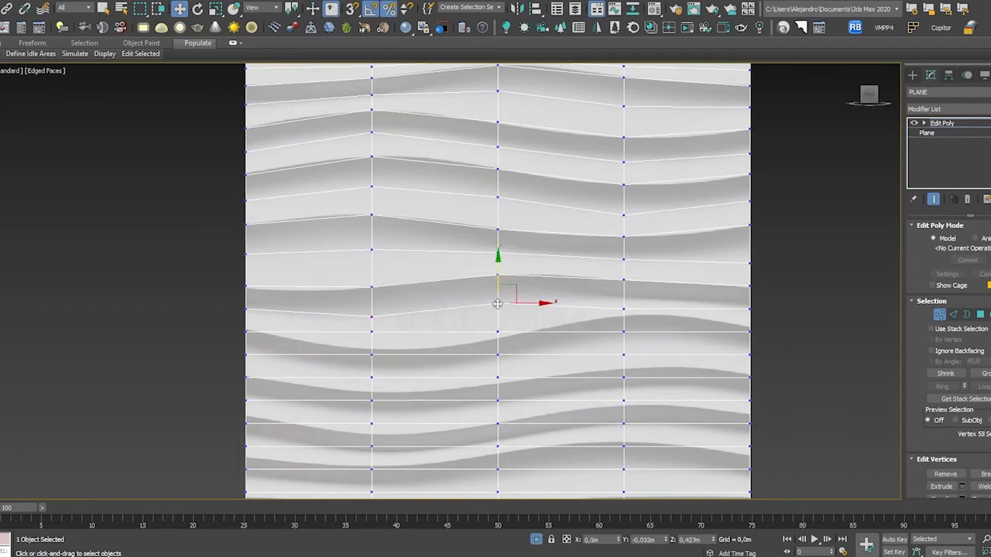
left_click(623, 306)
left_click_drag(623, 306, 623, 299)
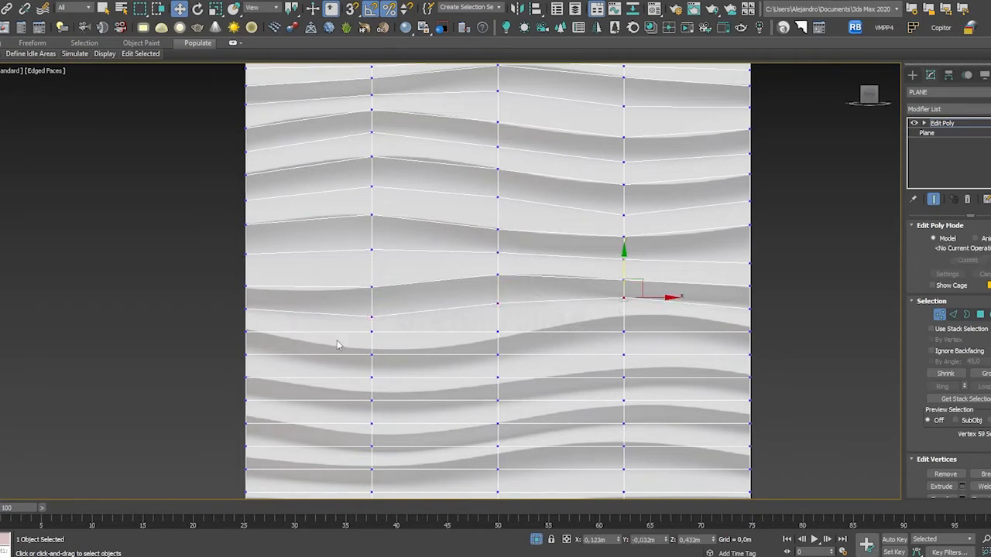
Fit the twelfth interior vertex row to the sixth wave's crest line by moving its three inner vertices vertically.
left_click_drag(370, 331, 371, 349)
left_click(498, 332)
left_click_drag(501, 338, 501, 342)
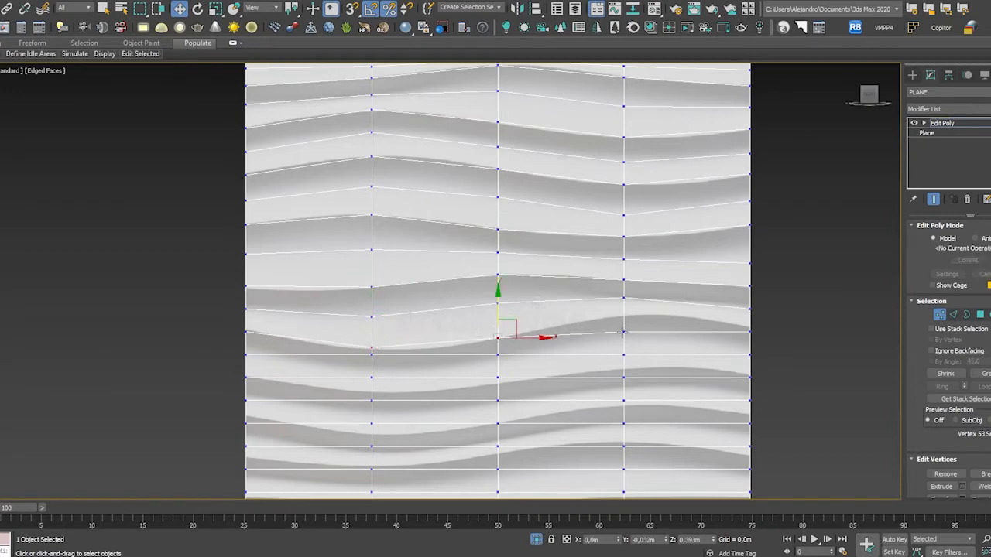
left_click(624, 332)
left_click_drag(623, 333, 624, 315)
Shape the thirteenth interior vertex row to run between the sixth and seventh wave crest lines.
middle_click_drag(364, 381, 378, 364)
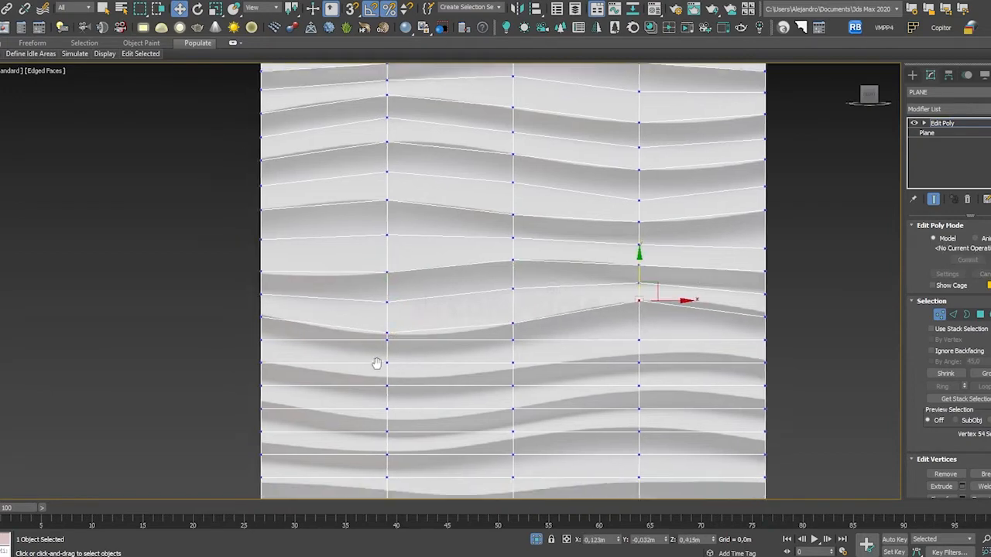
scroll(379, 363, "up", 3)
left_click_drag(393, 316, 393, 335)
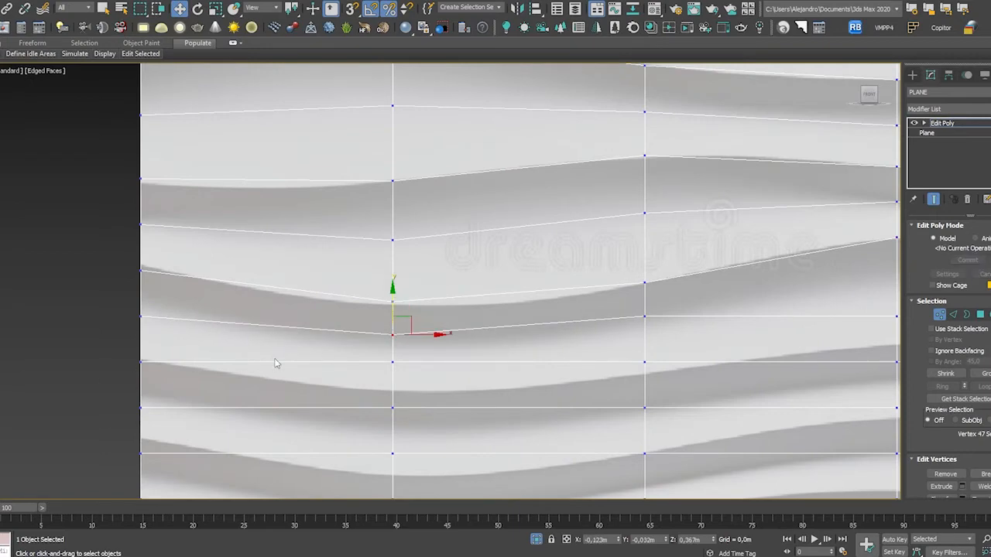
left_click(644, 317)
left_click_drag(644, 316, 644, 329)
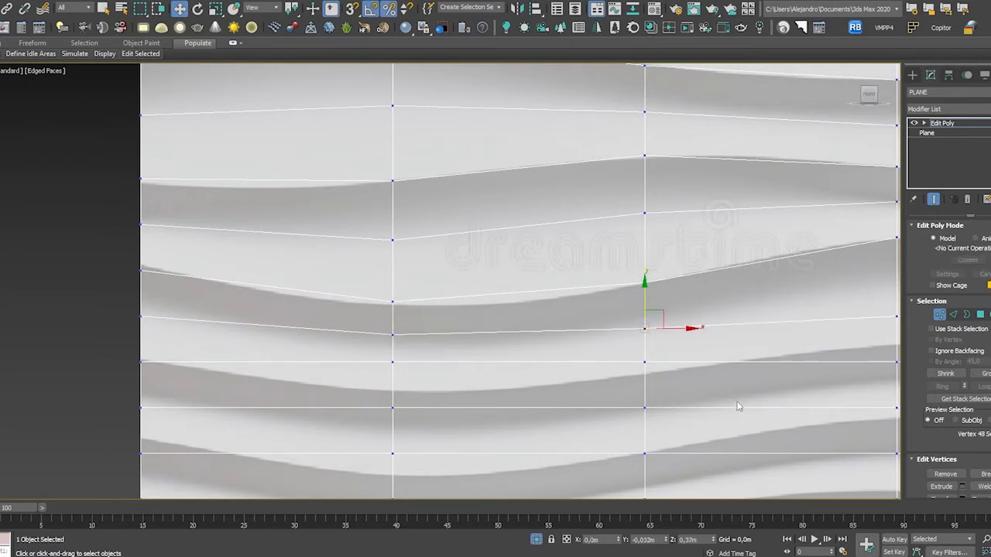
middle_click_drag(738, 406, 571, 357)
left_click_drag(650, 302, 626, 268)
Move the fourteenth interior vertex row, including its right end vertex, onto the seventh wave's crest line.
scroll(588, 332, "down", 3)
scroll(298, 341, "up", 2)
left_click(409, 332)
left_click_drag(408, 332, 409, 351)
left_click_drag(573, 334, 574, 341)
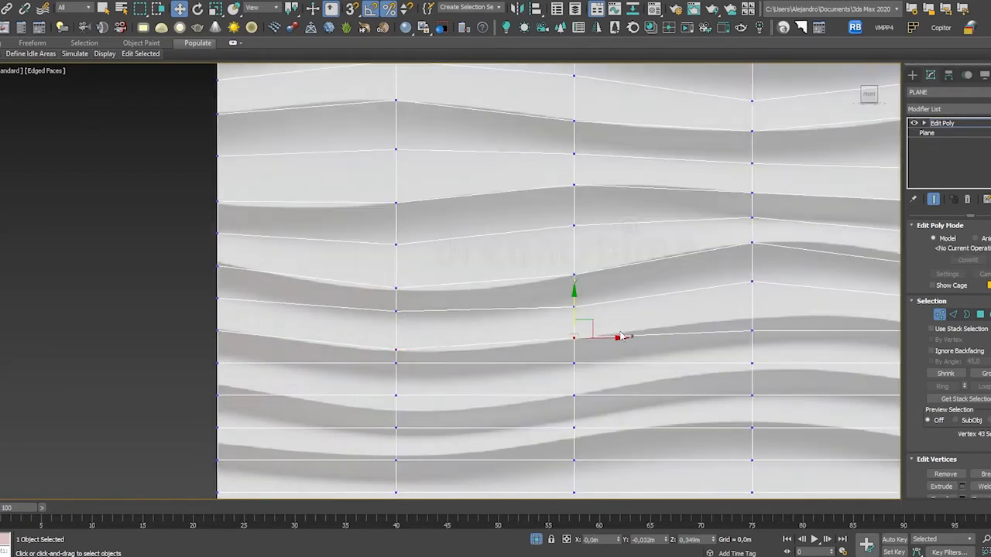
left_click_drag(753, 331, 753, 319)
middle_click_drag(792, 331, 546, 313)
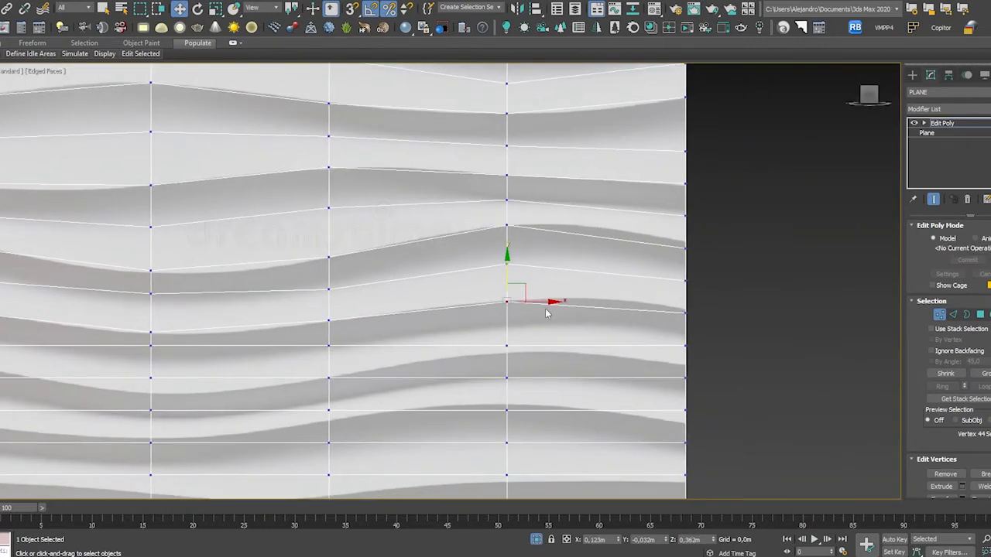
left_click_drag(686, 314, 685, 308)
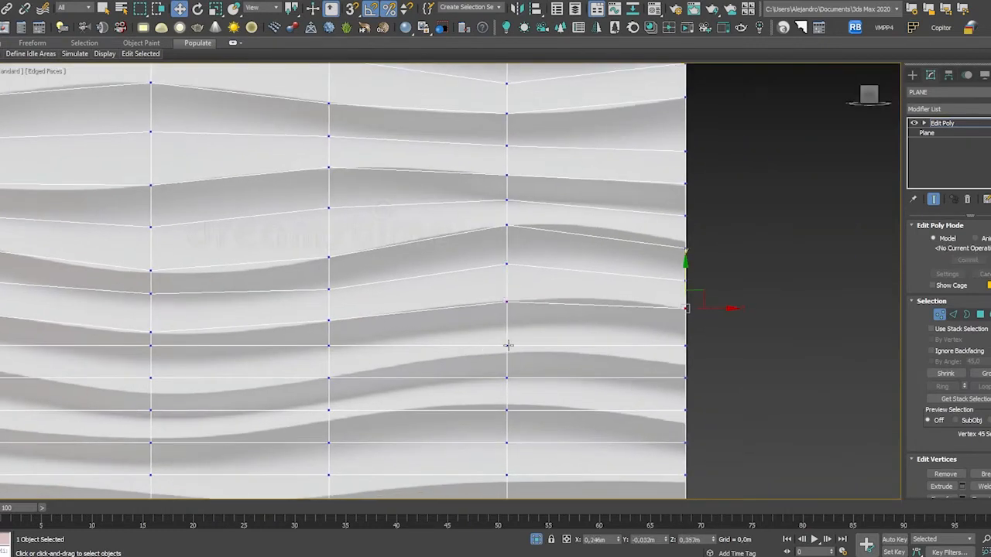
Adjust the fifteenth interior vertex row to follow the waves between the seventh and eighth crest lines.
left_click_drag(508, 346, 508, 328)
left_click_drag(686, 347, 687, 333)
left_click_drag(328, 347, 330, 355)
middle_click_drag(248, 353, 426, 331)
left_click(329, 326)
left_click_drag(330, 326, 329, 339)
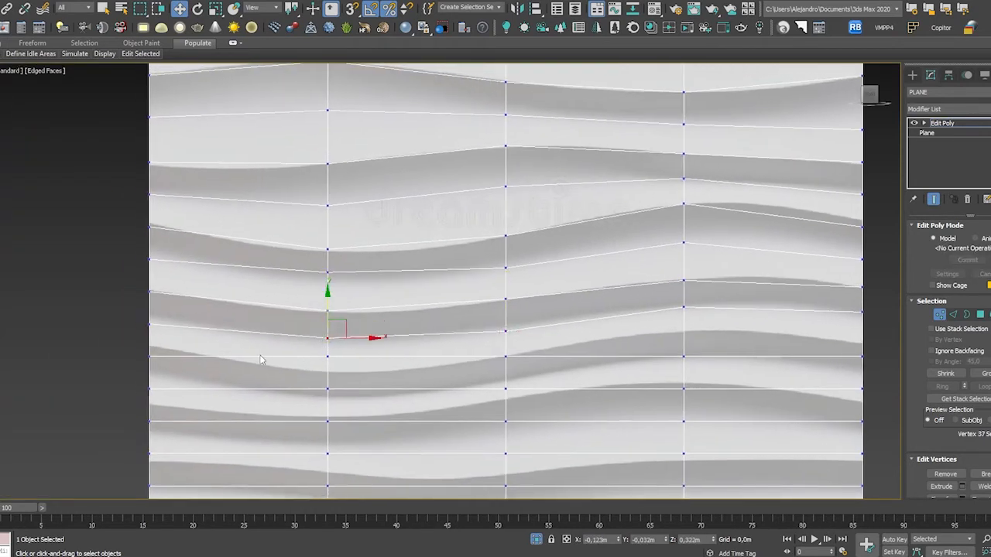
Align the sixteenth interior vertex row with the eighth wave's crest line in the reference image, including both end vertices.
left_click_drag(147, 354, 148, 349)
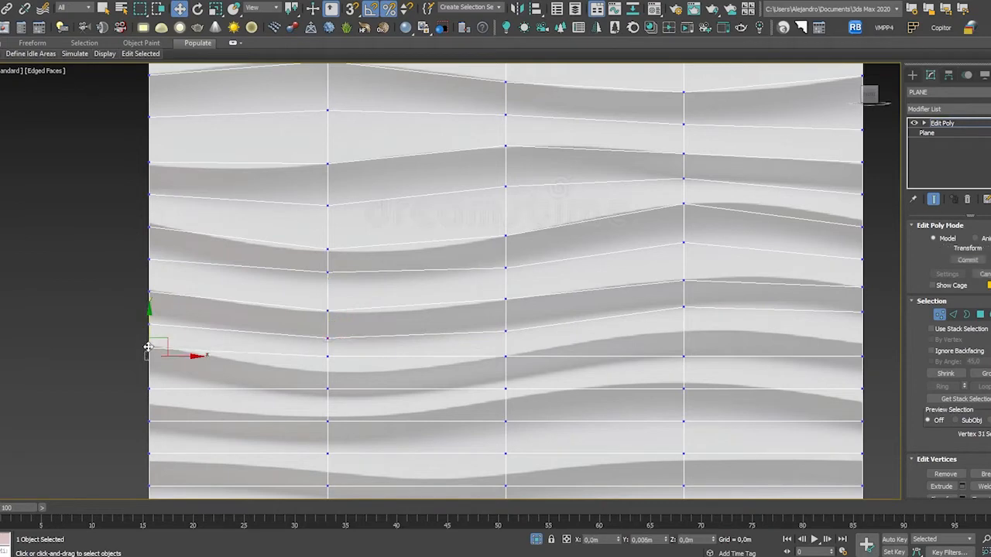
left_click_drag(327, 356, 328, 371)
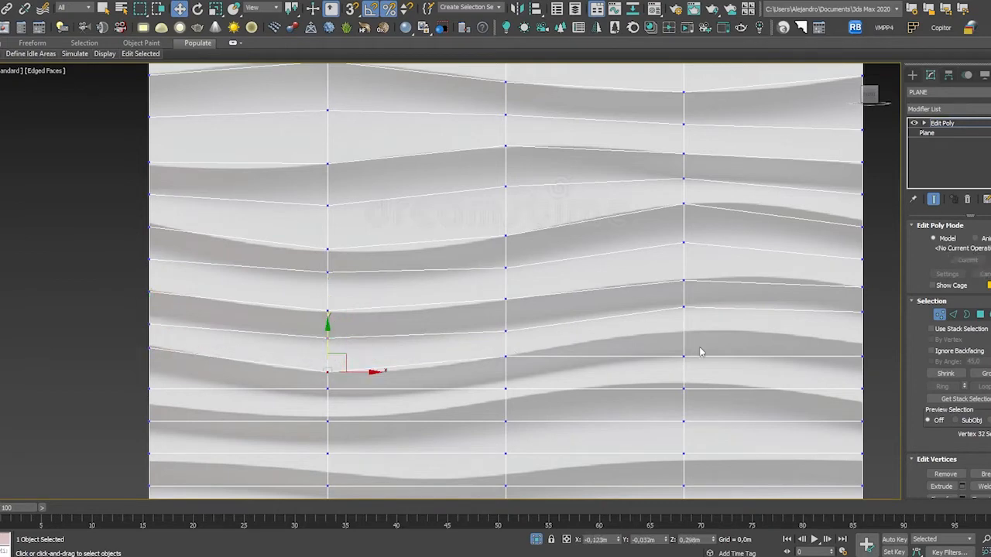
left_click_drag(683, 356, 684, 330)
middle_click_drag(729, 346, 673, 338)
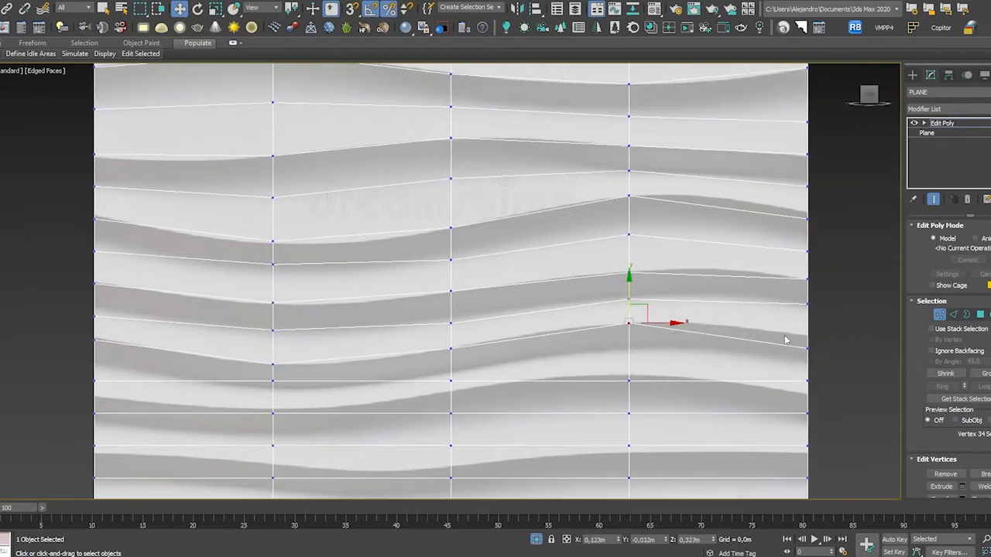
left_click_drag(806, 349, 807, 335)
Move the seventeenth interior row's right end and inner vertices to form a wavy line between the eighth and ninth crest lines.
left_click_drag(807, 380, 807, 364)
left_click_drag(629, 379, 629, 350)
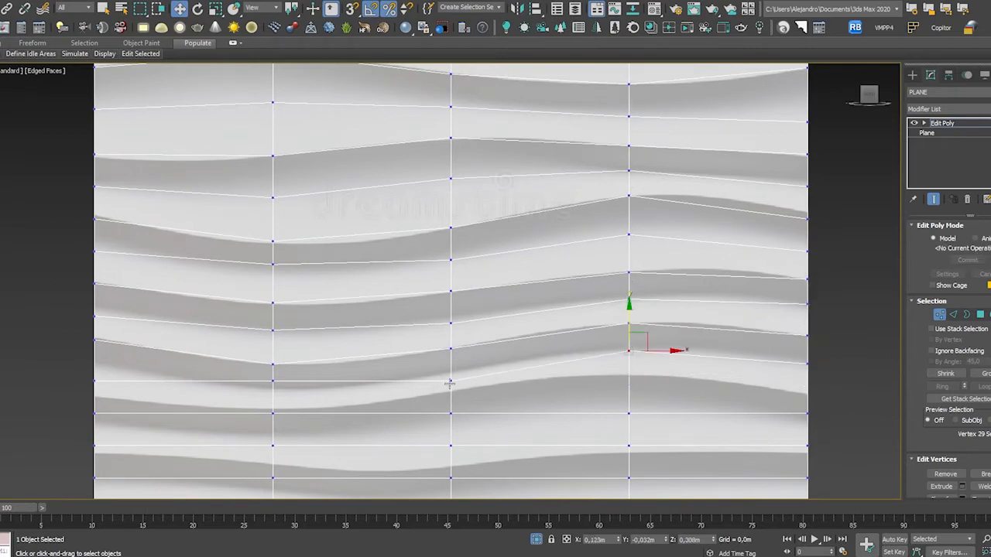
left_click_drag(451, 379, 451, 372)
left_click_drag(272, 380, 249, 391)
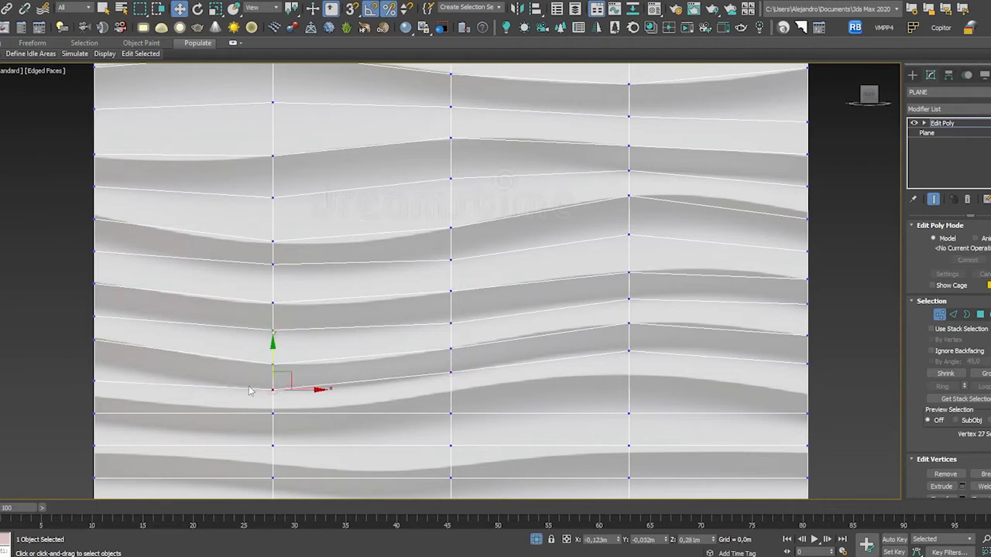
Raise the seventeenth row's left end vertex and fit the eighteenth interior vertex row to the ninth wave's crest line.
left_click_drag(95, 380, 122, 411)
left_click_drag(450, 413, 452, 389)
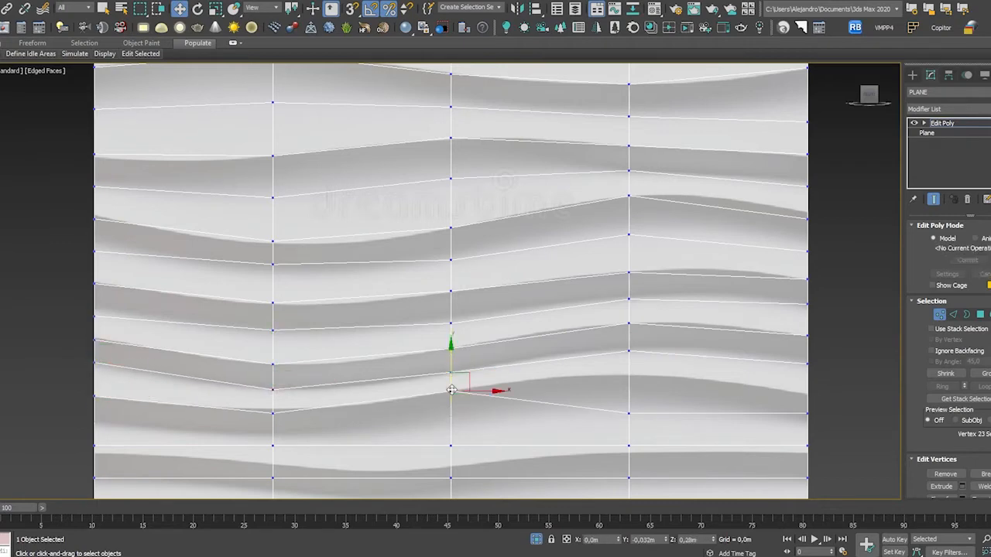
left_click_drag(630, 416, 809, 394)
Raise the nineteenth interior vertex row to form a wavy line between the ninth and tenth wave crest lines.
middle_click_drag(593, 429, 590, 356)
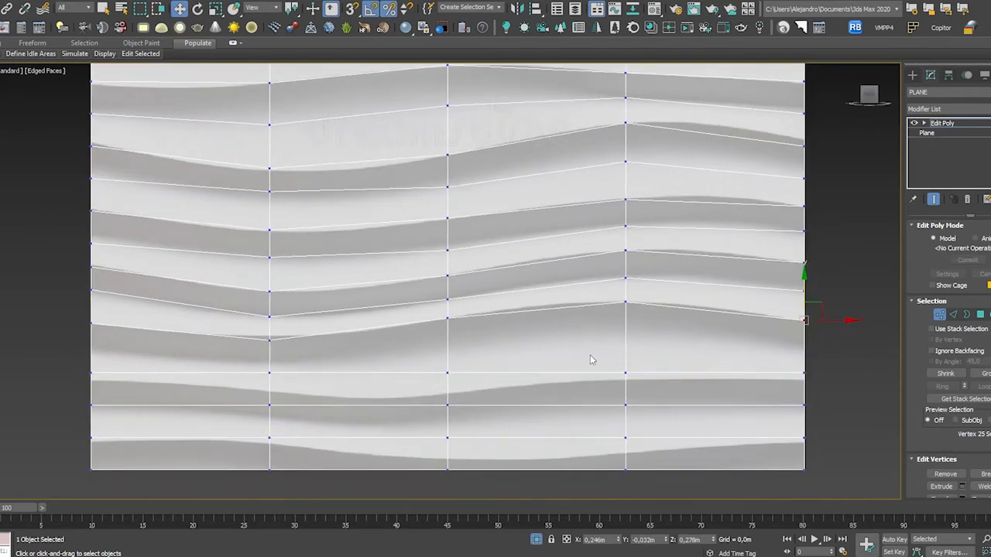
left_click_drag(90, 373, 90, 352)
left_click_drag(268, 373, 268, 363)
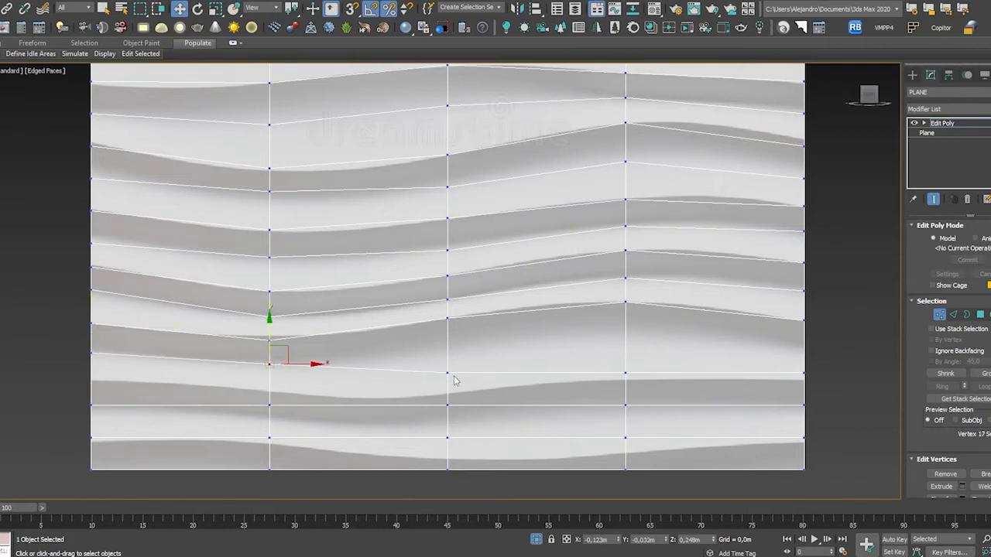
left_click_drag(448, 373, 449, 354)
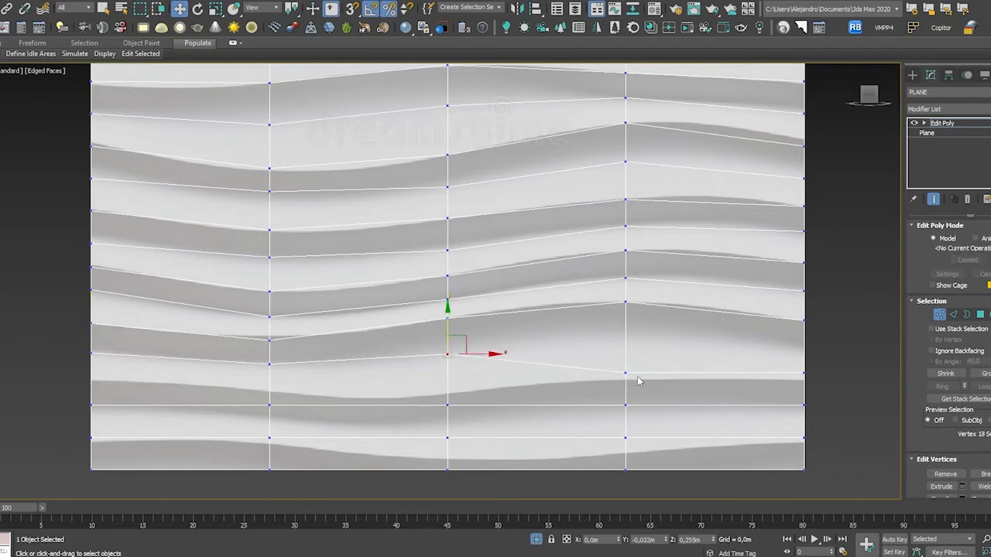
left_click_drag(625, 375, 626, 339)
left_click_drag(805, 373, 804, 354)
left_click_drag(625, 339, 625, 333)
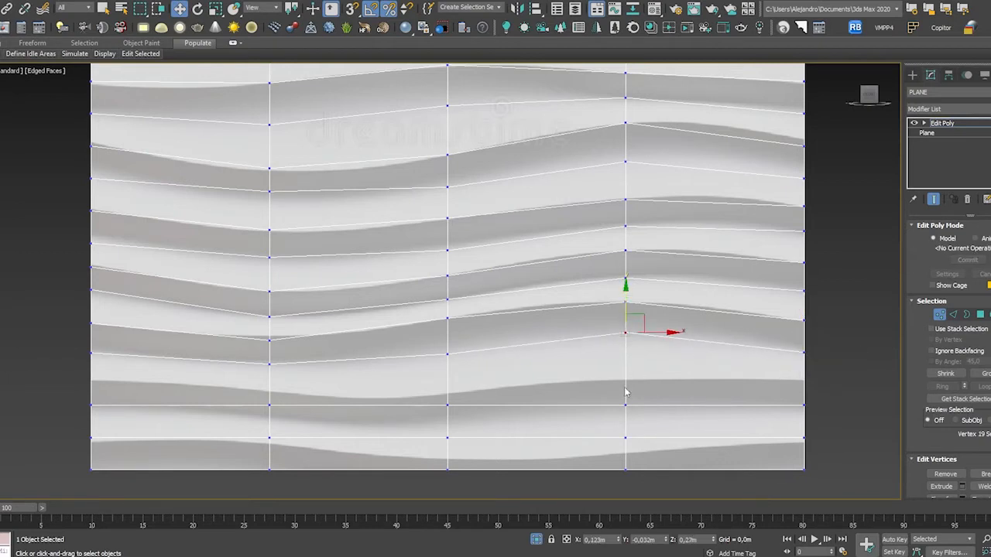
Raise all five vertices of the twentieth interior row onto the tenth wave's crest line.
left_click_drag(626, 405, 626, 379)
left_click_drag(804, 404, 807, 380)
left_click_drag(447, 404, 446, 395)
left_click_drag(271, 404, 271, 391)
left_click_drag(91, 404, 89, 382)
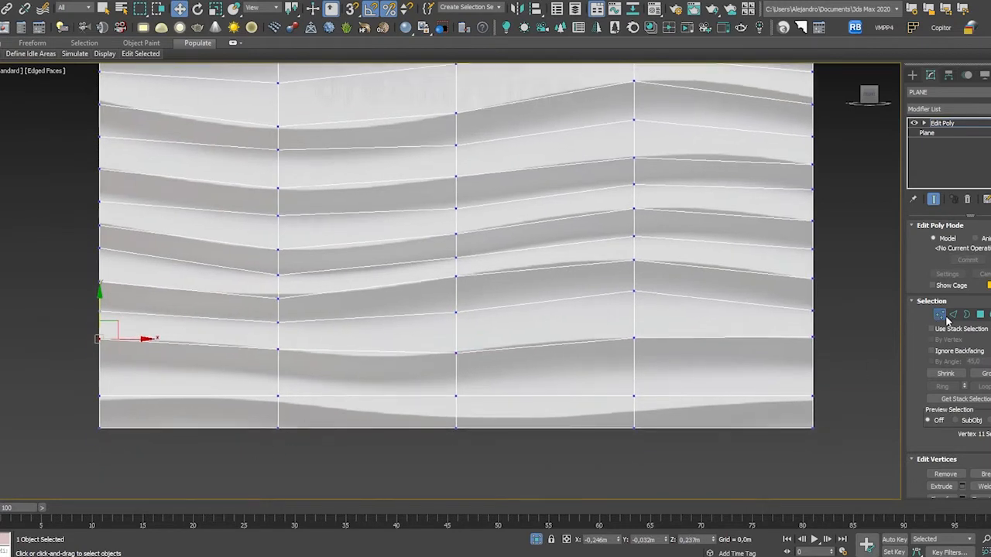
Select the ring of vertical edges below the tenth wave's crest line and connect them to add the missing horizontal edge row.
left_click(948, 315)
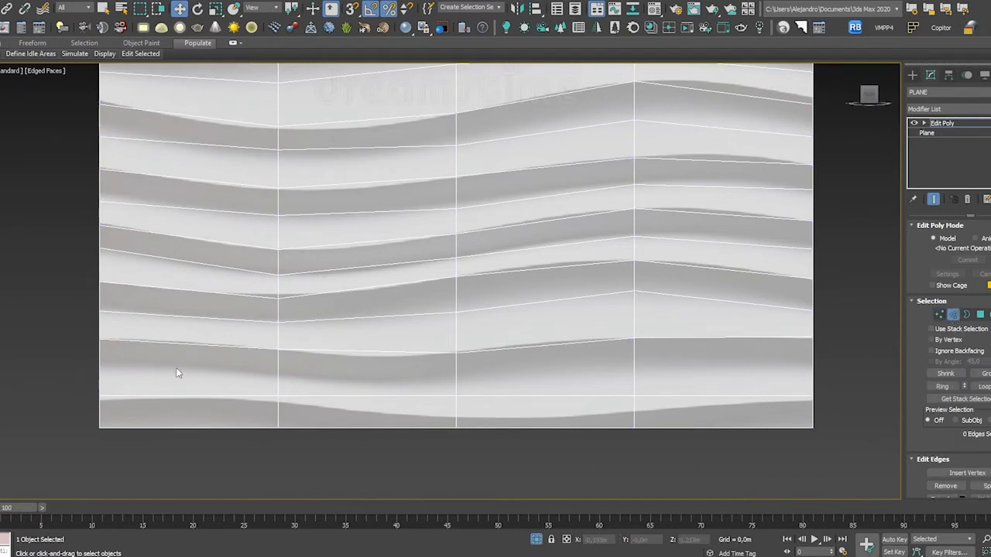
left_click(276, 379)
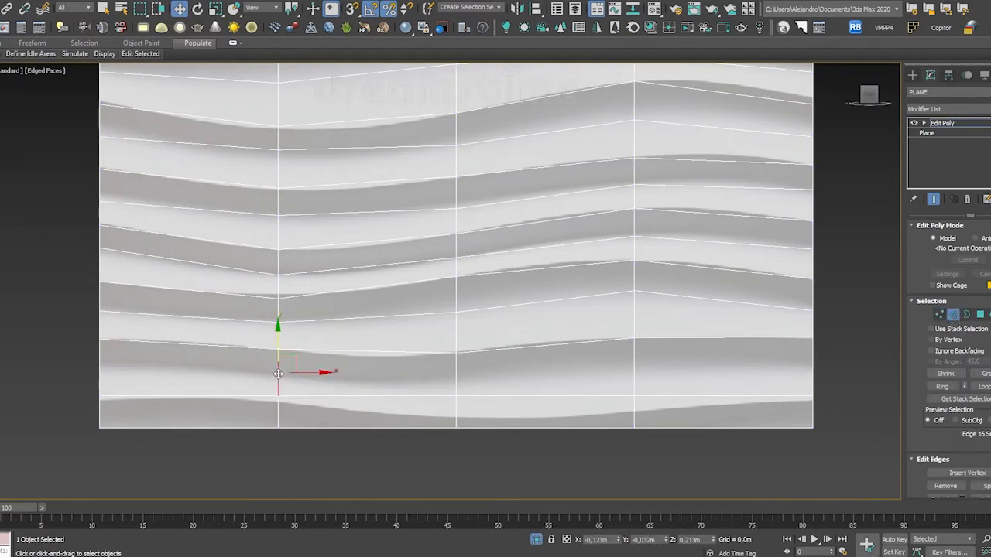
left_click(983, 385)
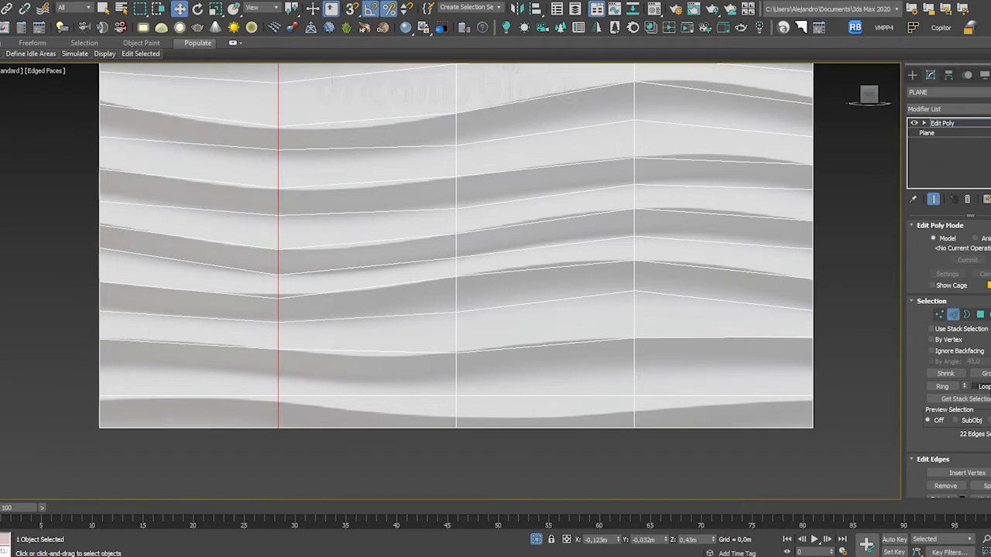
left_click(278, 368)
left_click(943, 387)
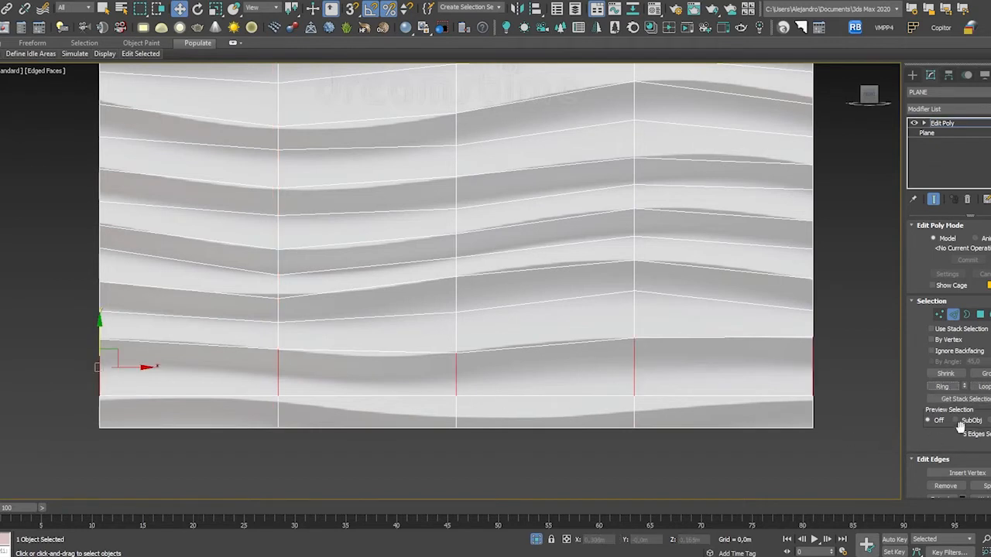
scroll(956, 398, "down", 3)
left_click(982, 398)
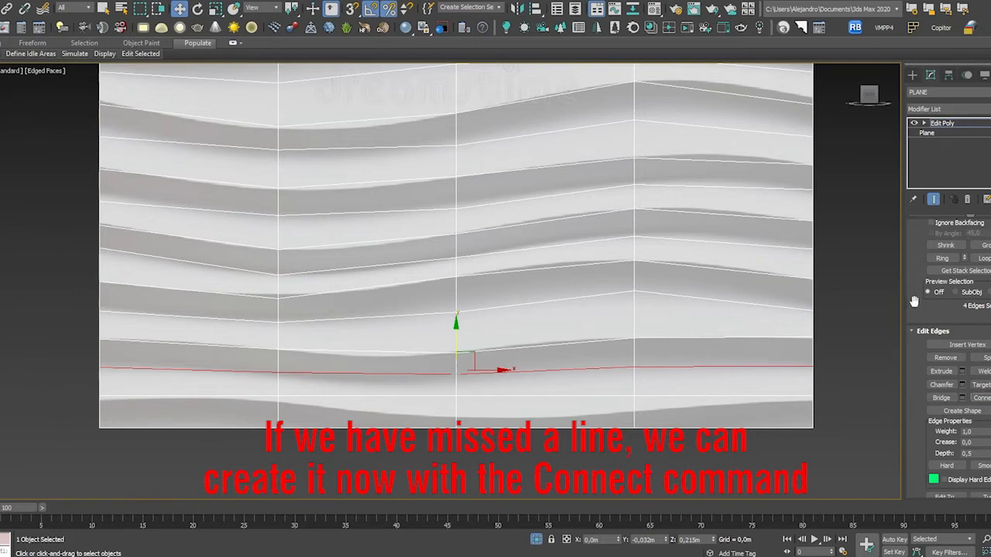
Adjust the vertices of the newly connected row to follow the waves between the tenth and last crest lines.
scroll(913, 302, "up", 4)
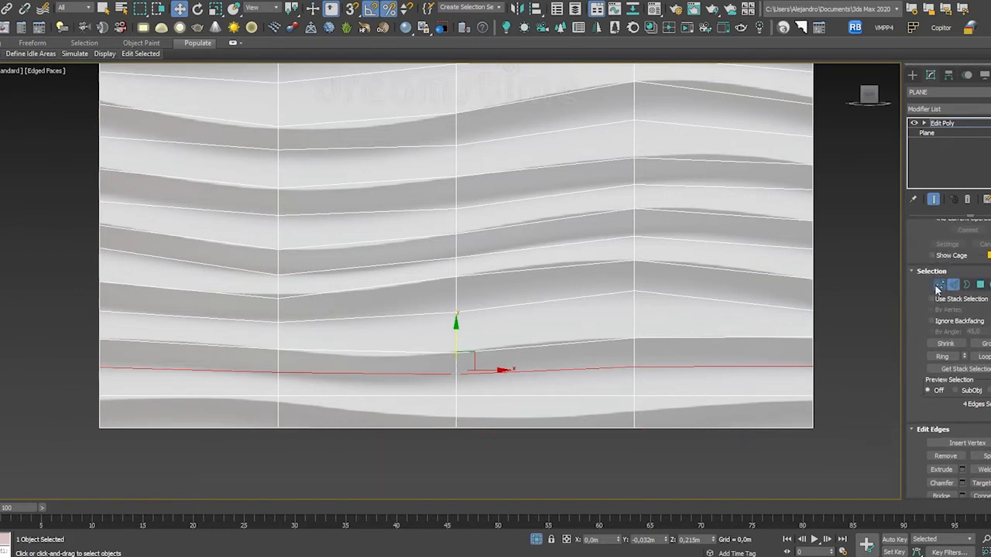
left_click(938, 285)
left_click(277, 371)
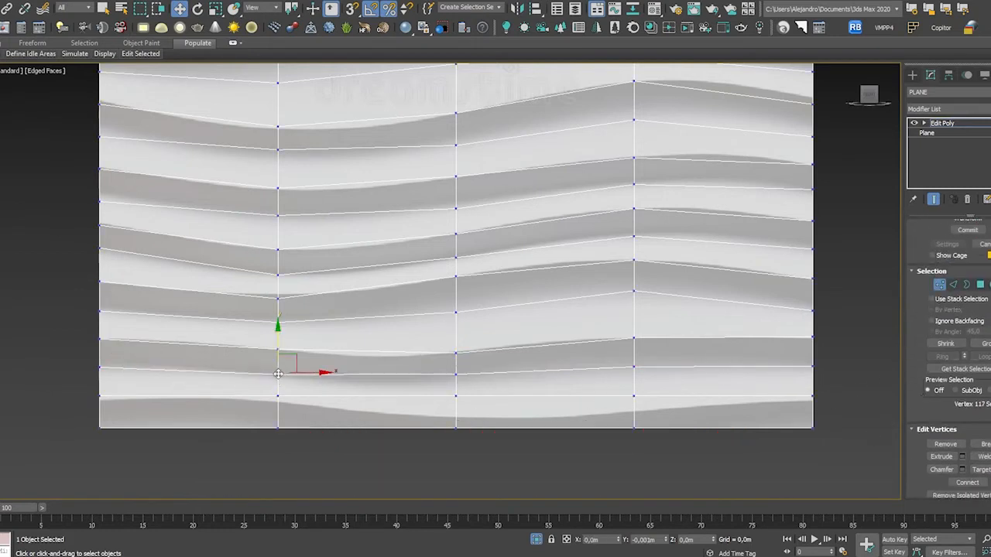
left_click(99, 364)
left_click(457, 374)
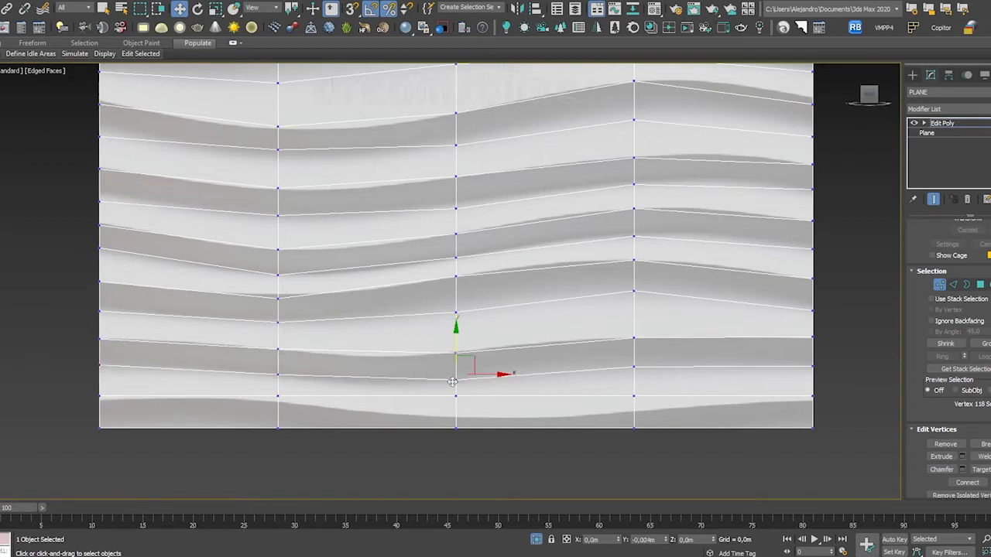
left_click(812, 367)
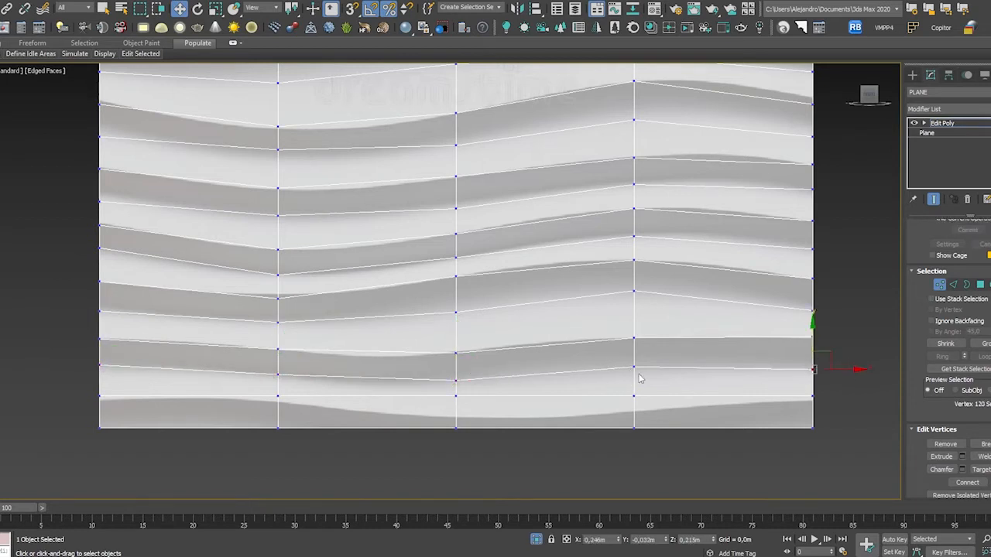
left_click(633, 367)
Fit the lowest interior vertex row to the last wave's crest line near the plane's bottom edge.
left_click_drag(633, 397, 634, 410)
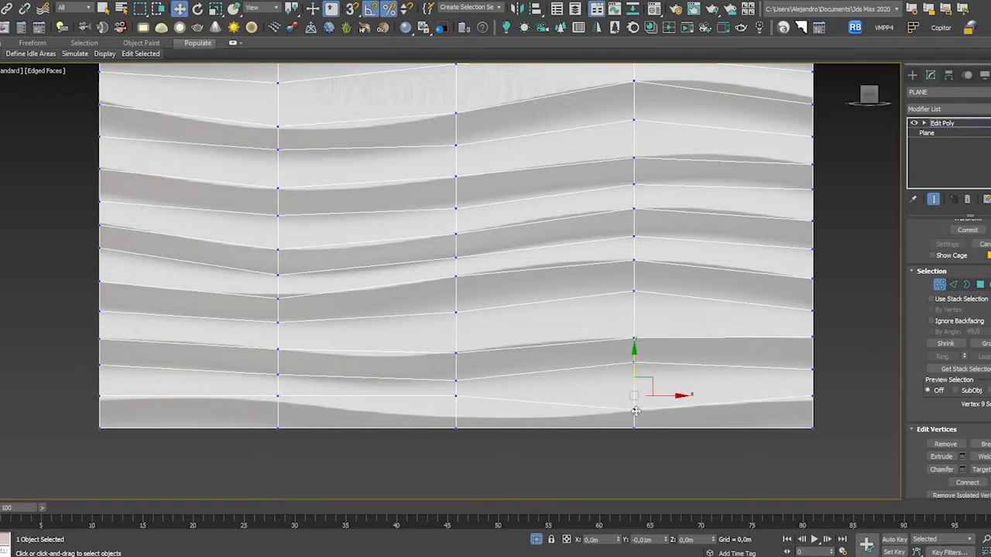
left_click(812, 398)
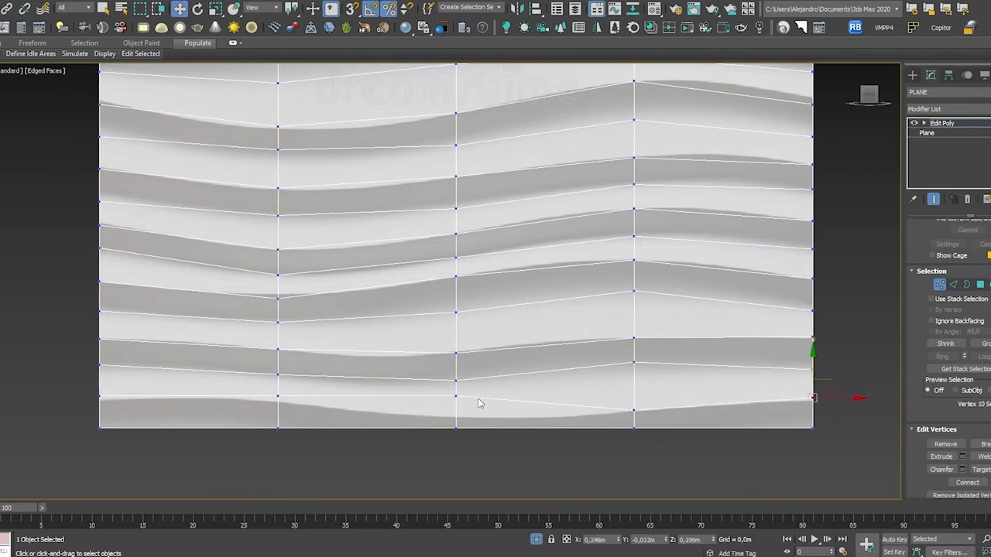
left_click_drag(456, 397, 456, 418)
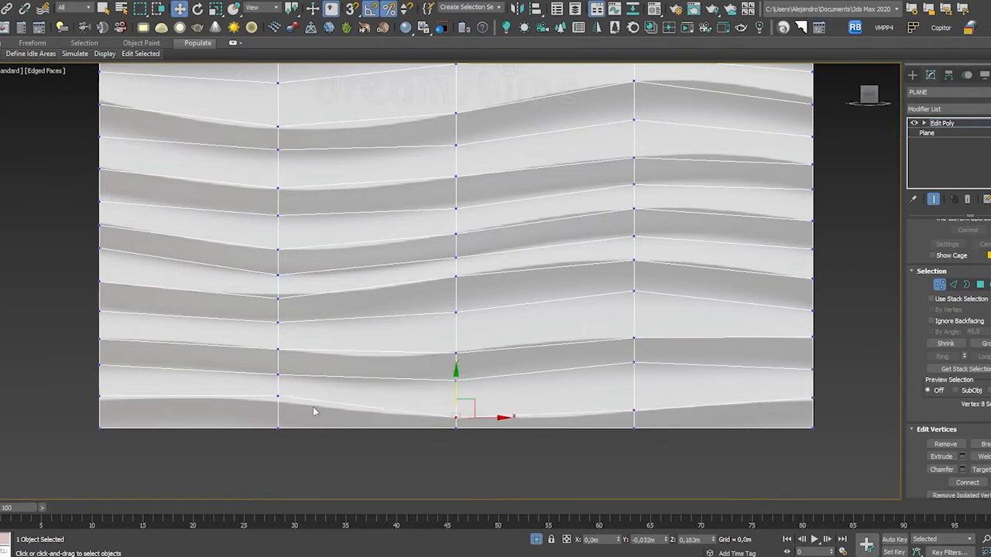
left_click(278, 396)
scroll(546, 371, "down", 5)
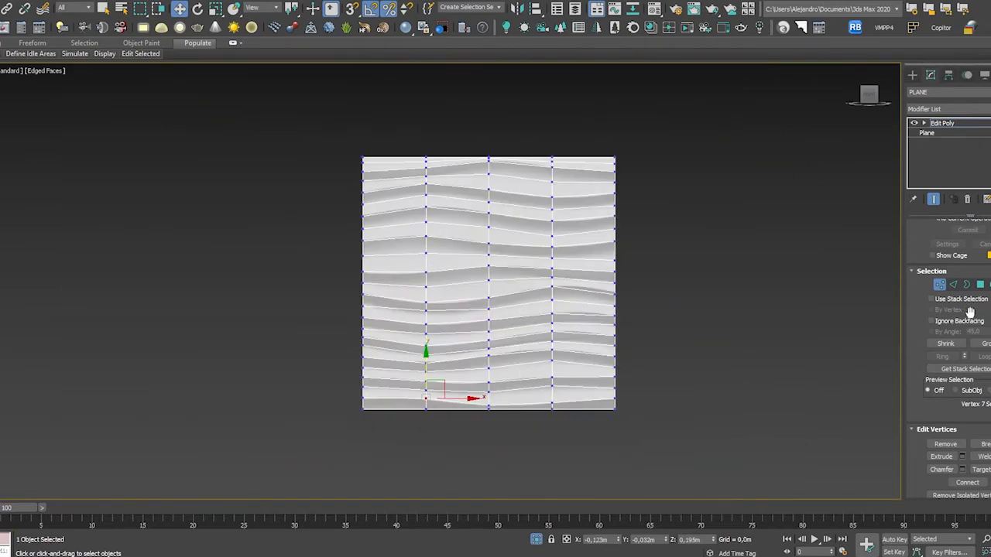
Try to connect all of the plane's vertical edges with additional horizontal edge rows.
left_click(953, 286)
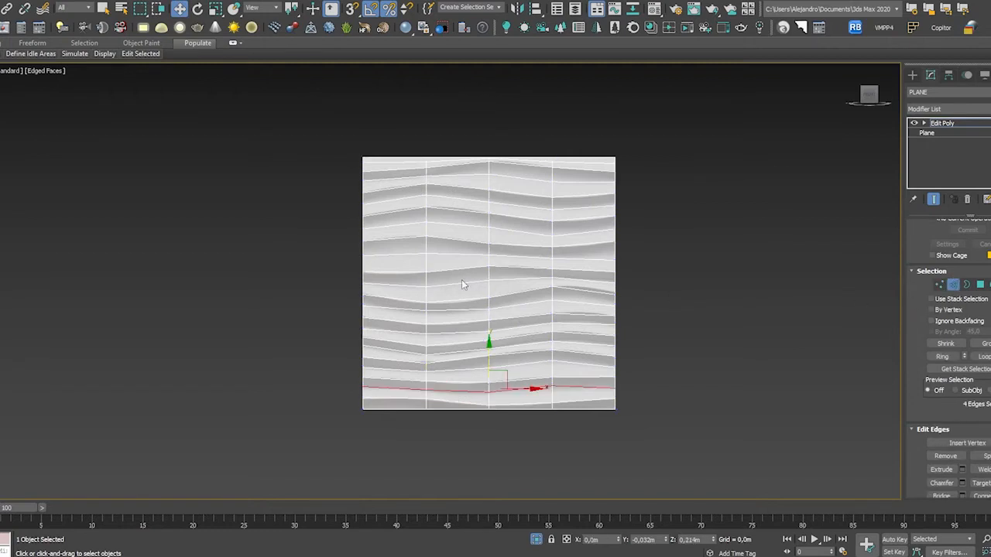
left_click(367, 274)
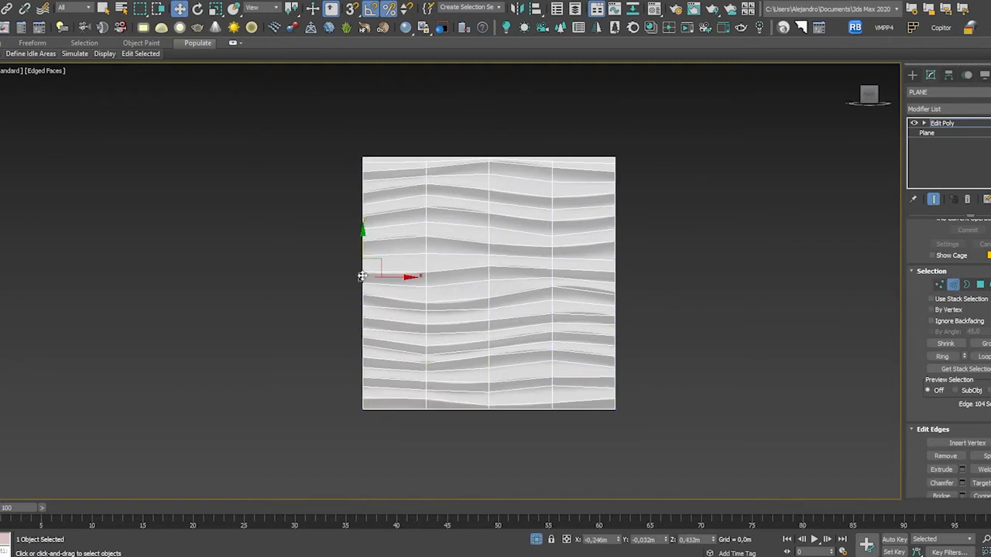
left_click(943, 357)
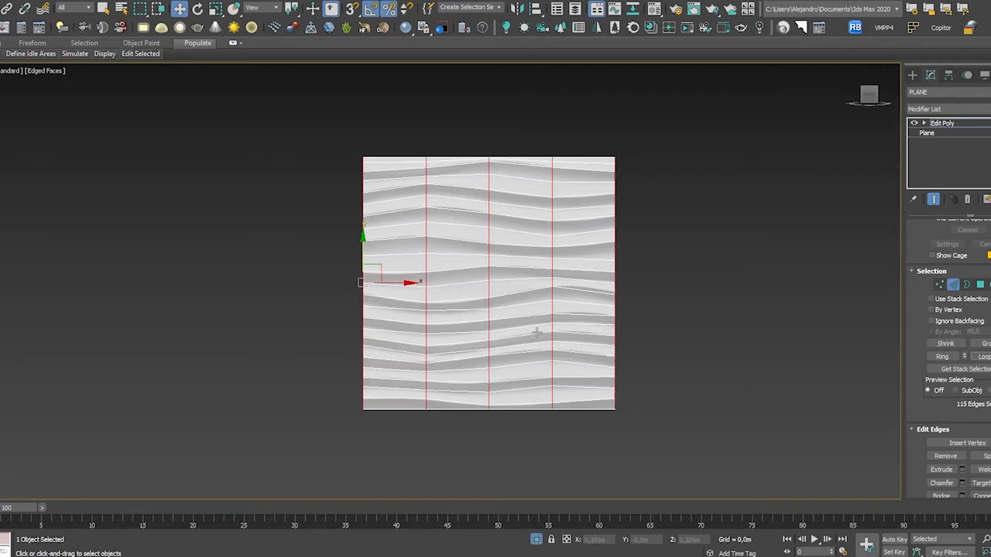
scroll(921, 379, "down", 3)
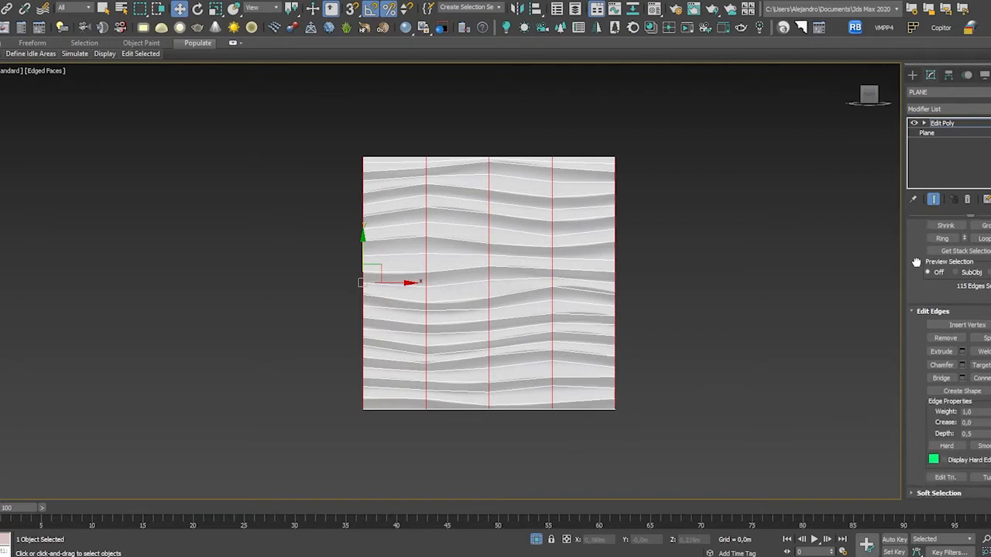
left_click(981, 377)
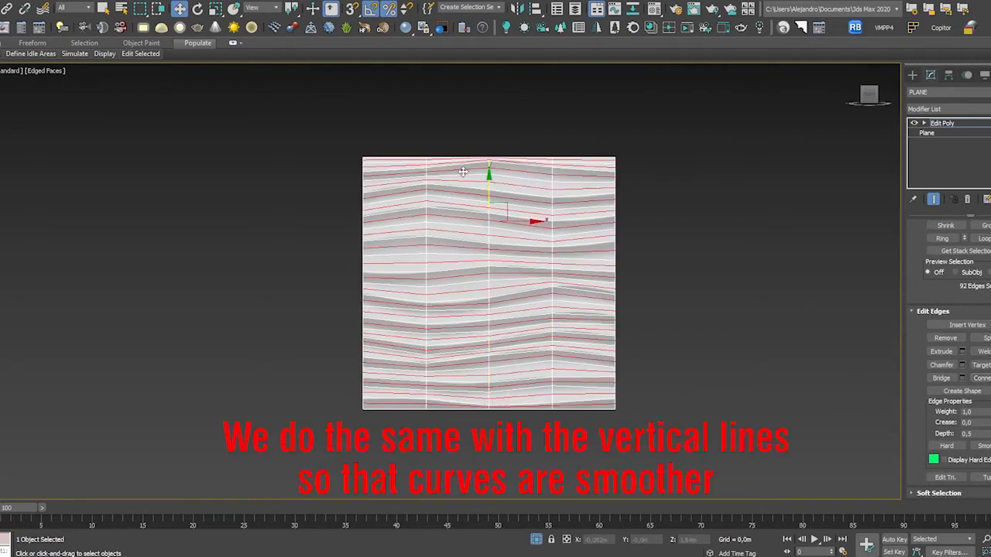
key("ctrl+z")
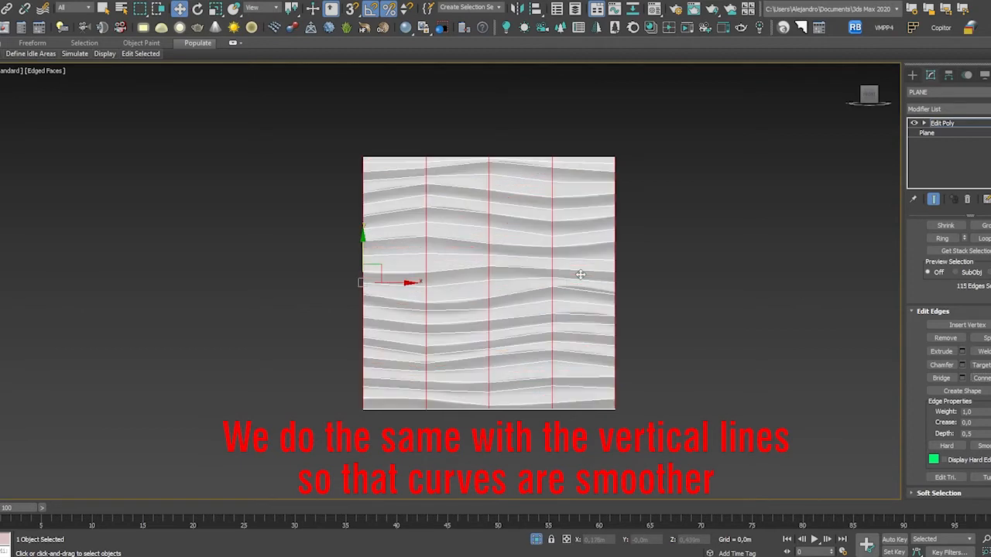
Select all of the plane's horizontal edges and connect them to add a vertical edge line midway through each column.
left_click(393, 163)
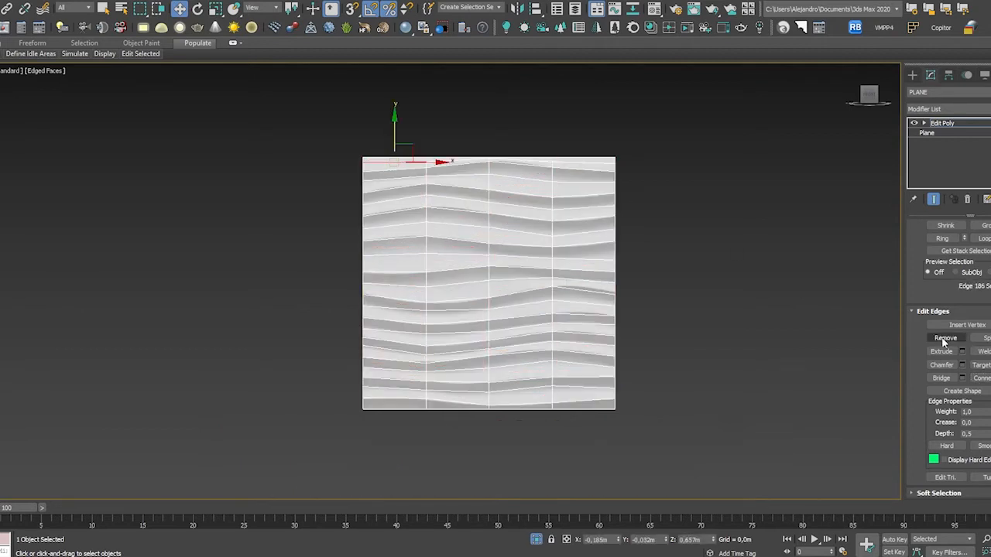
left_click(942, 238)
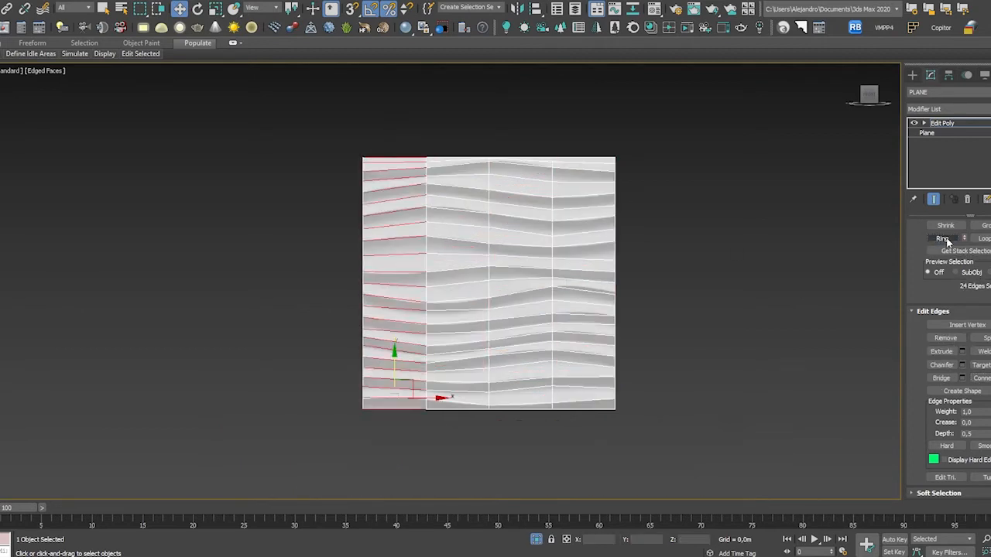
left_click(984, 238)
middle_click_drag(739, 300, 699, 332)
left_click(981, 377)
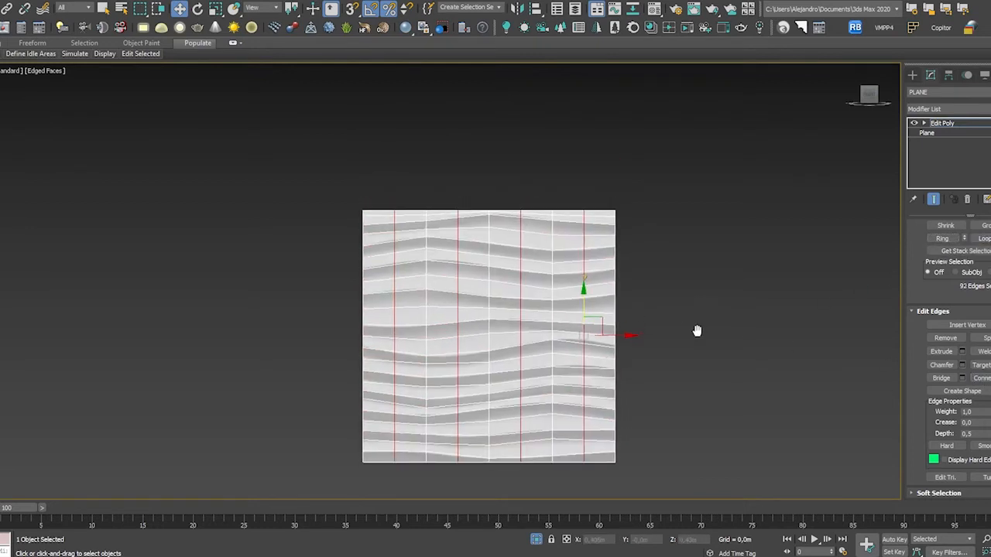
scroll(443, 261, "up", 3)
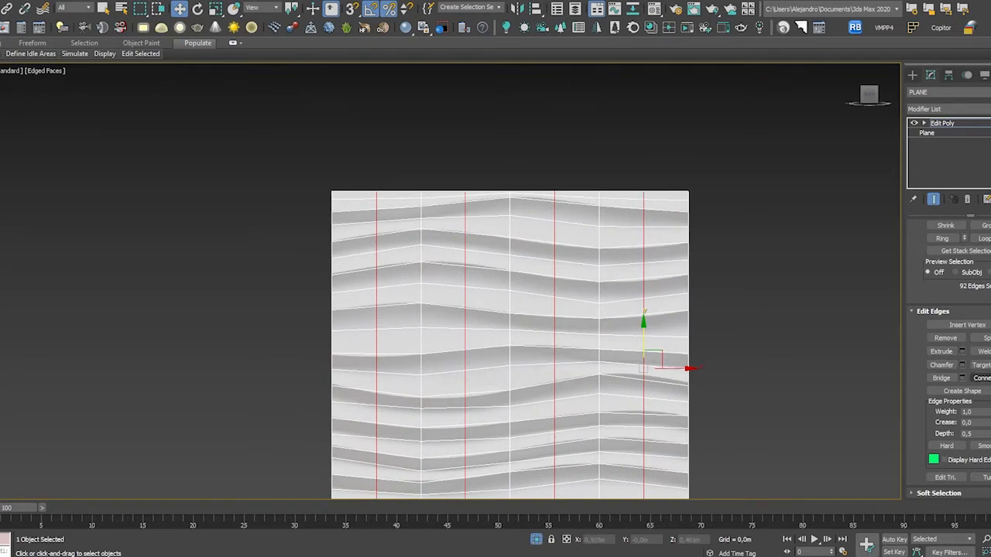
left_click(989, 378)
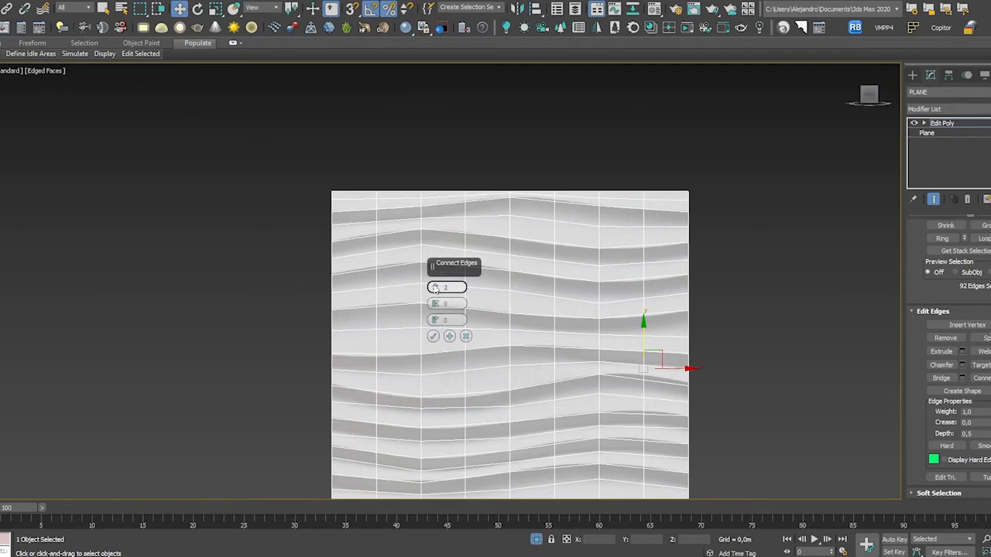
left_click(432, 336)
Switch the viewport from orthographic to an angled perspective view of the plane and its reference.
middle_click_drag(692, 348, 694, 270)
middle_click_drag(518, 320, 563, 343, "alt")
left_click(701, 249)
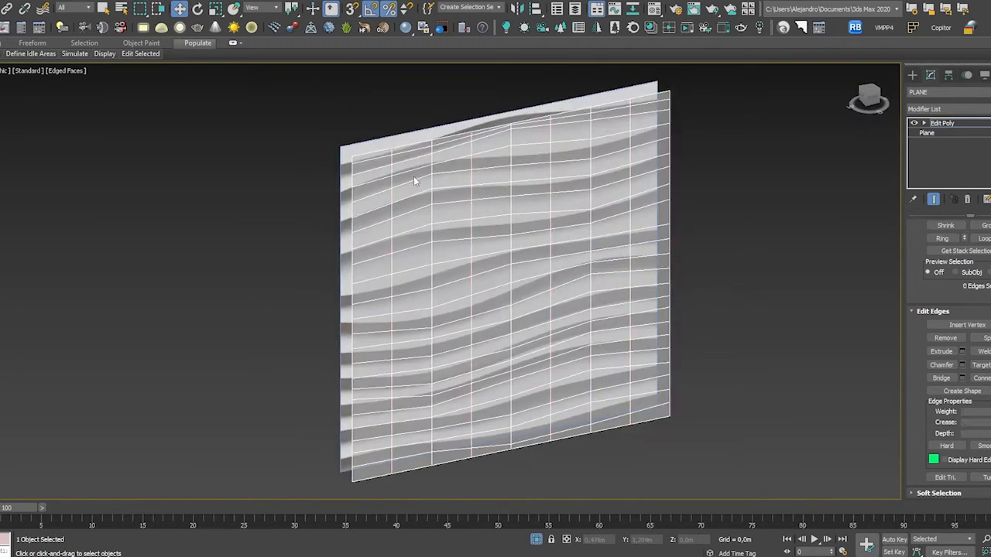
middle_click_drag(384, 168, 395, 196)
scroll(394, 197, "up", 3)
left_click(387, 186)
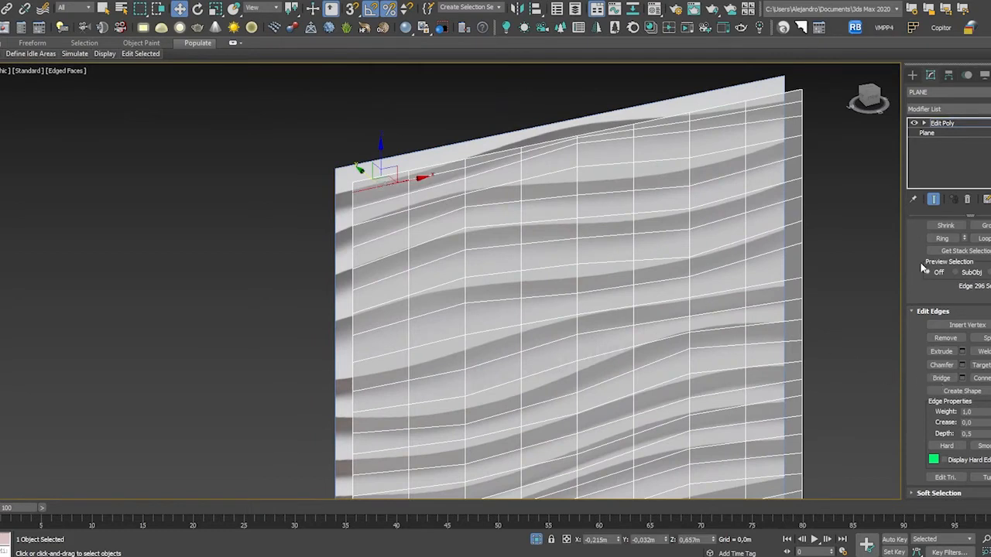
left_click_drag(917, 258, 917, 290)
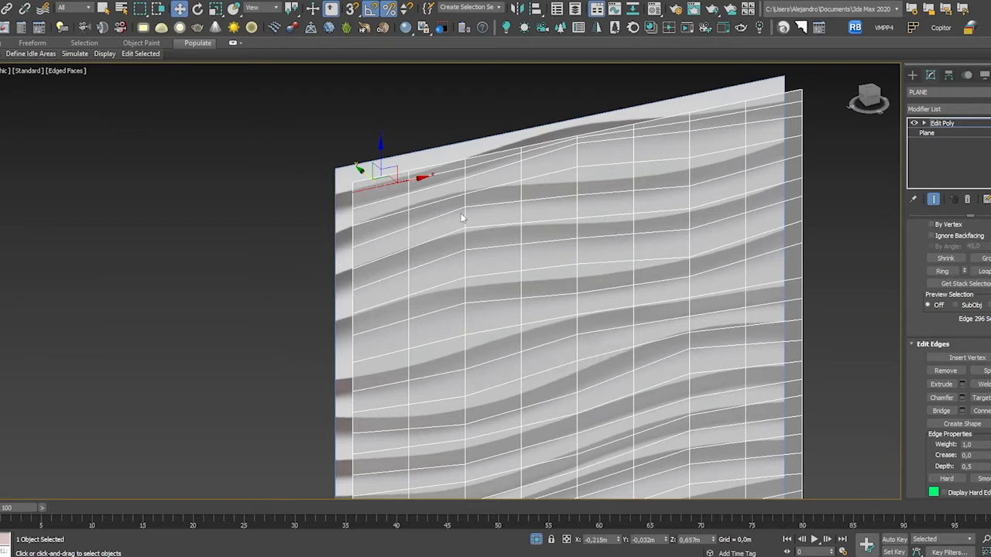
key("alt+w")
right_click(643, 351)
key("alt+w")
middle_click_drag(629, 352, 520, 321, "alt")
left_click(75, 72)
left_click(114, 197)
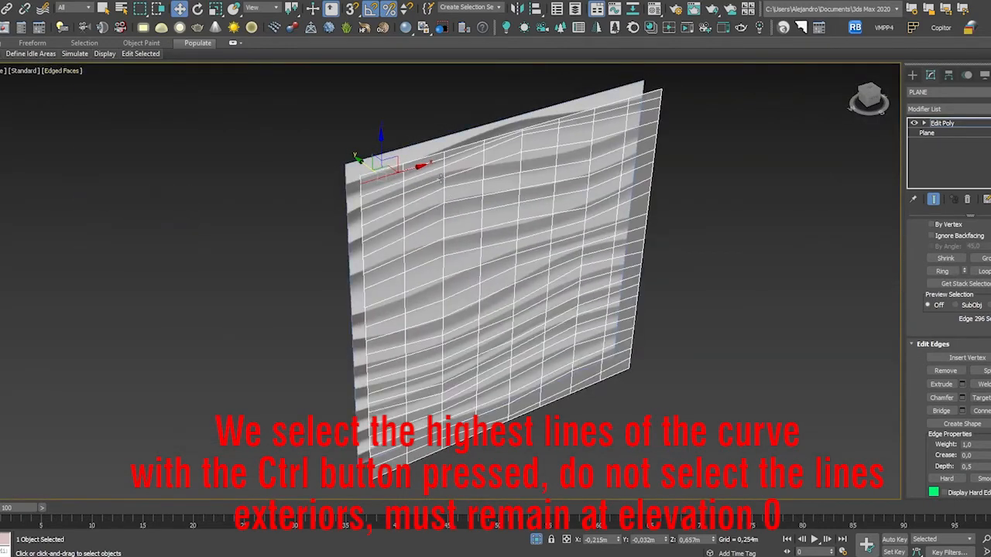
Select the full horizontal edge loops along the first four wave crests, leaving the plane's outer edges unselected.
mouse_move(438, 175)
middle_mouse_down("alt")
mouse_move(418, 206)
mouse_move(413, 187)
mouse_move(387, 186)
middle_mouse_up("alt")
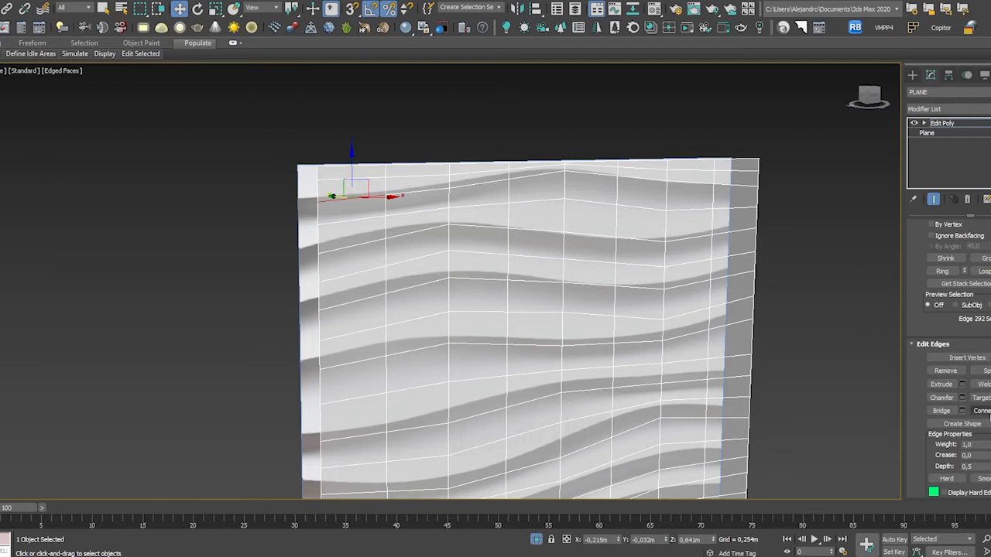
left_click(983, 272)
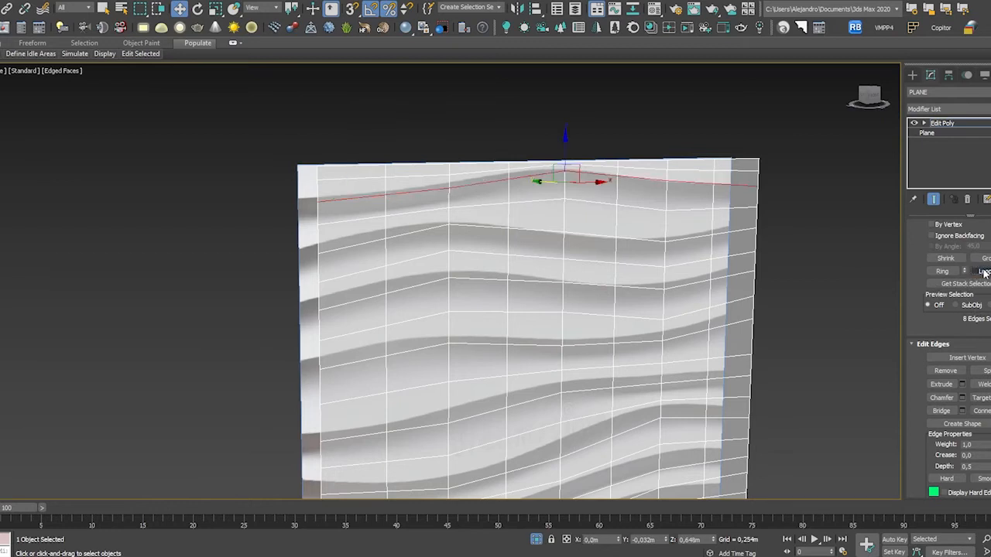
left_click(354, 246, "ctrl")
left_click(983, 272)
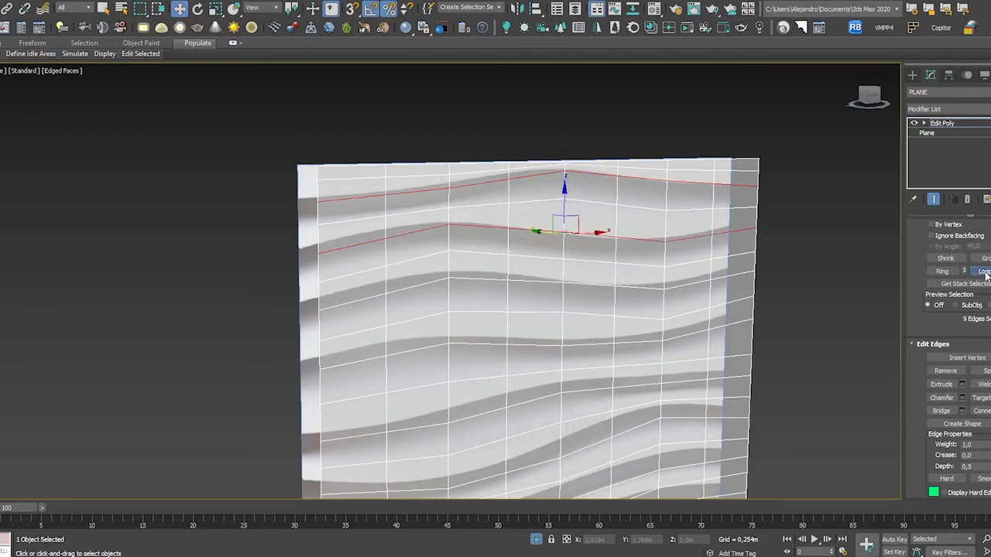
left_click(357, 304, "ctrl")
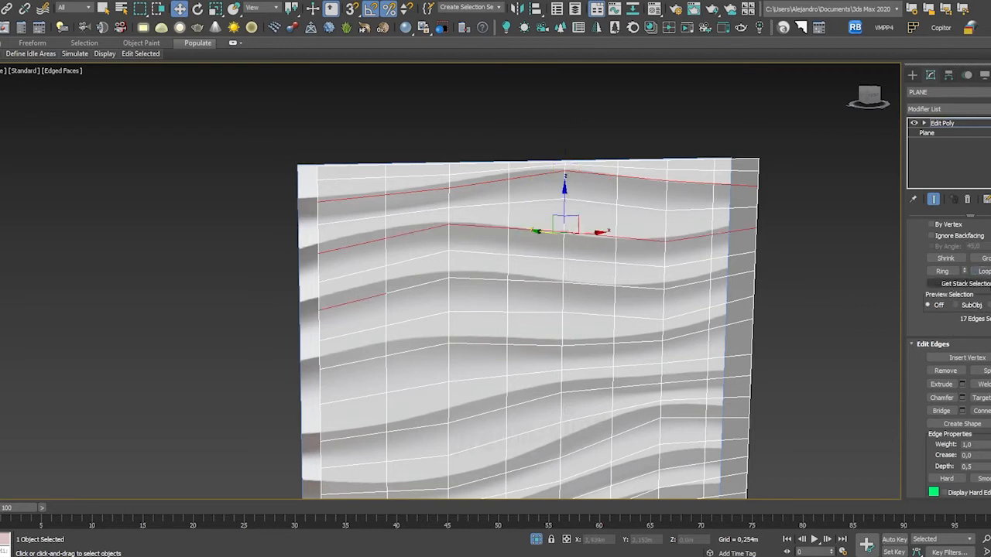
left_click(983, 272)
left_click(333, 363, "ctrl")
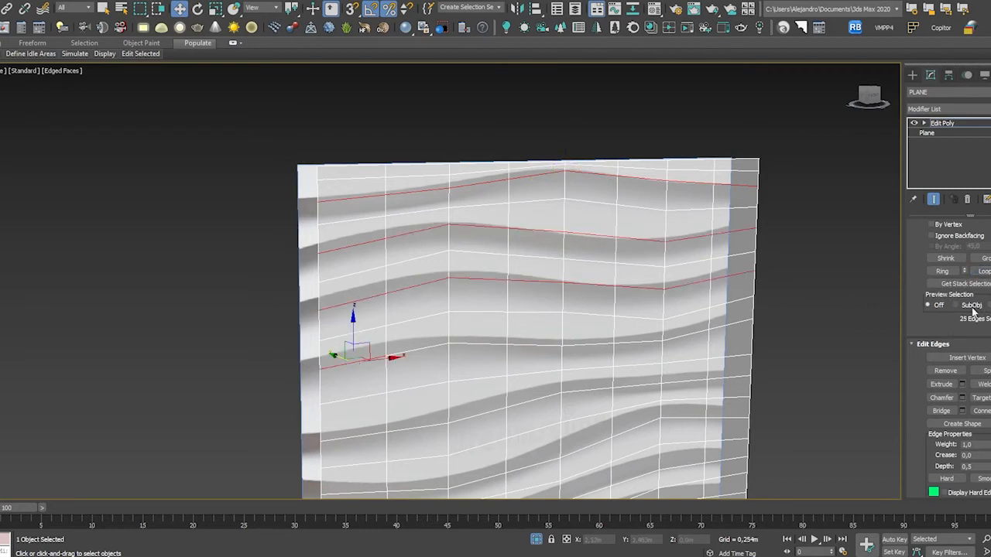
left_click(983, 273)
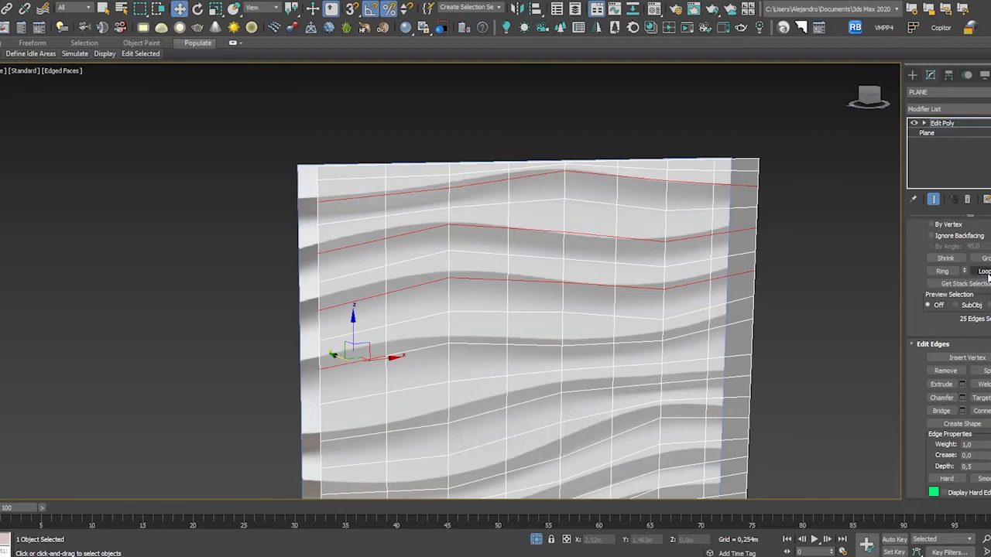
Add the full edge loops along the fifth, sixth and seventh wave crests to the selection.
left_click(348, 437, "ctrl")
middle_click_drag(477, 463, 463, 366)
left_click(984, 273)
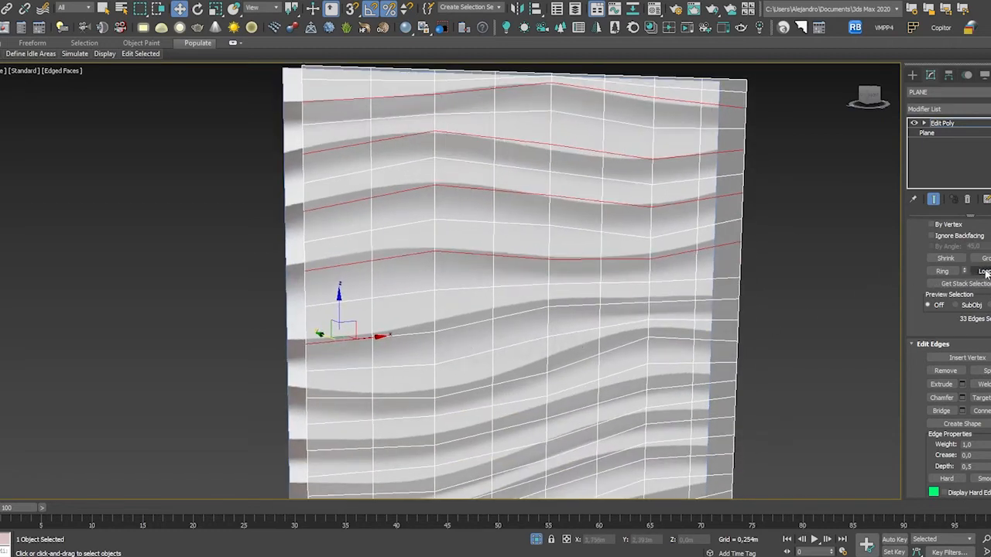
left_click(337, 396, "ctrl")
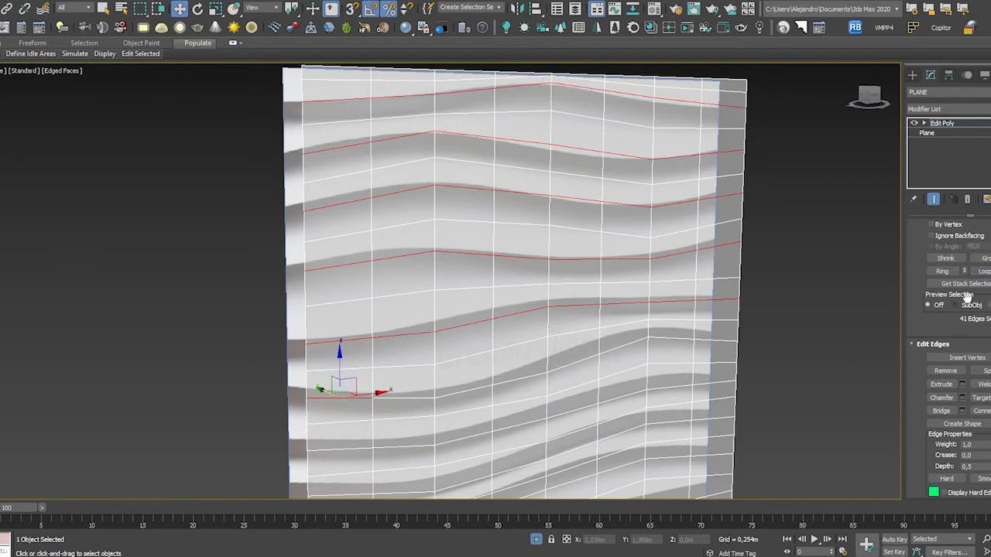
left_click(983, 273)
middle_click_drag(503, 255, 348, 300, "alt")
left_click(348, 298, "ctrl")
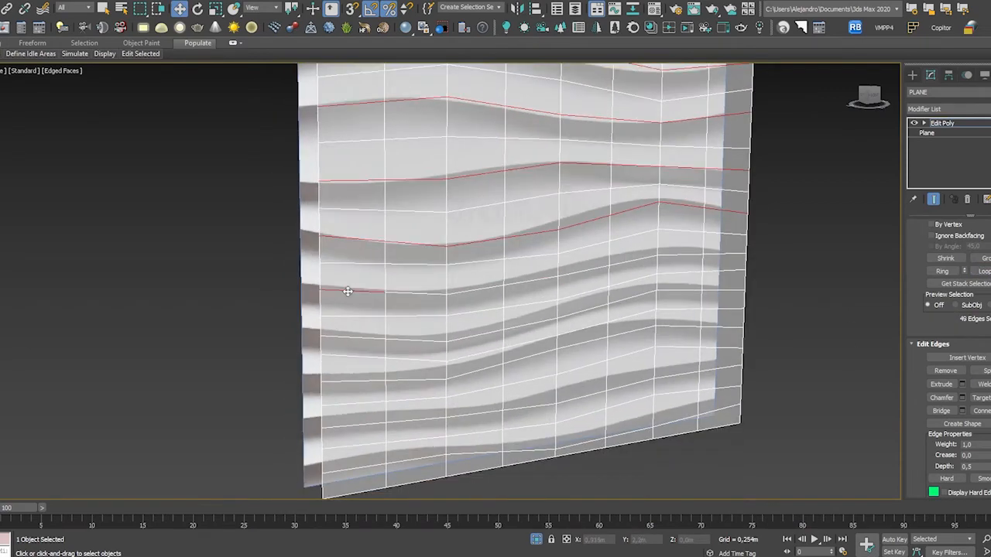
left_click(984, 273)
Add the full edge loops along the four lowest wave crests to the selection, excluding the plane's bottom border.
left_click(364, 341, "ctrl")
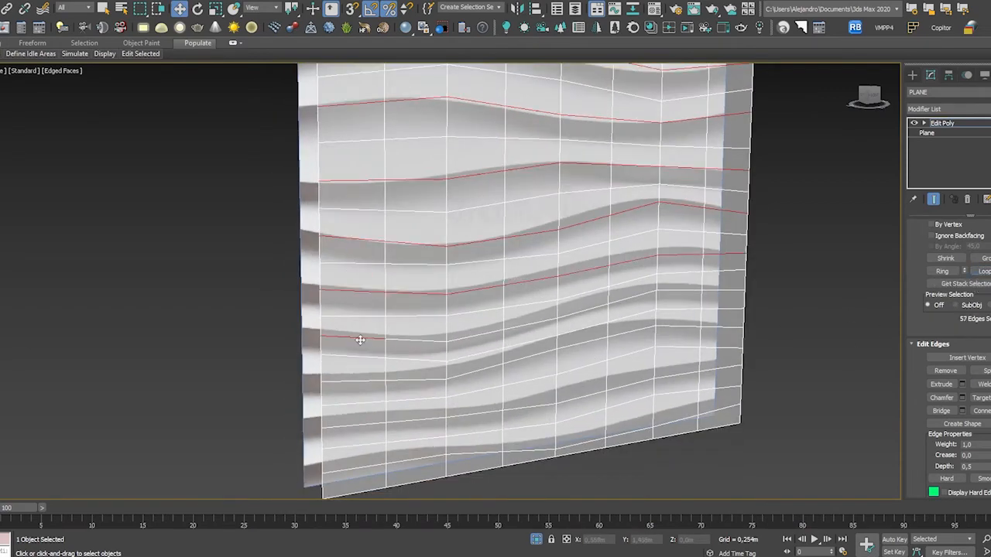
left_click(983, 273)
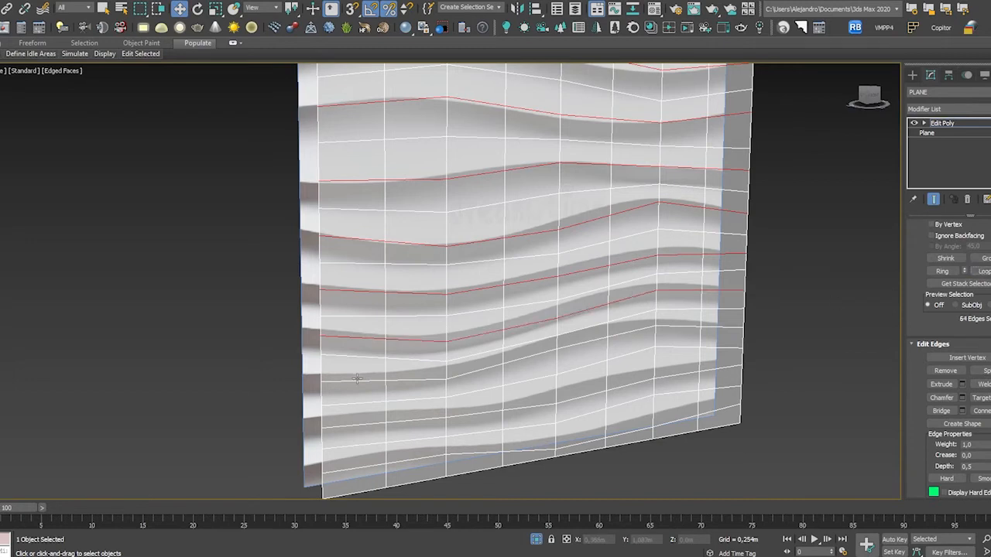
left_click(357, 378, "ctrl")
left_click(984, 272)
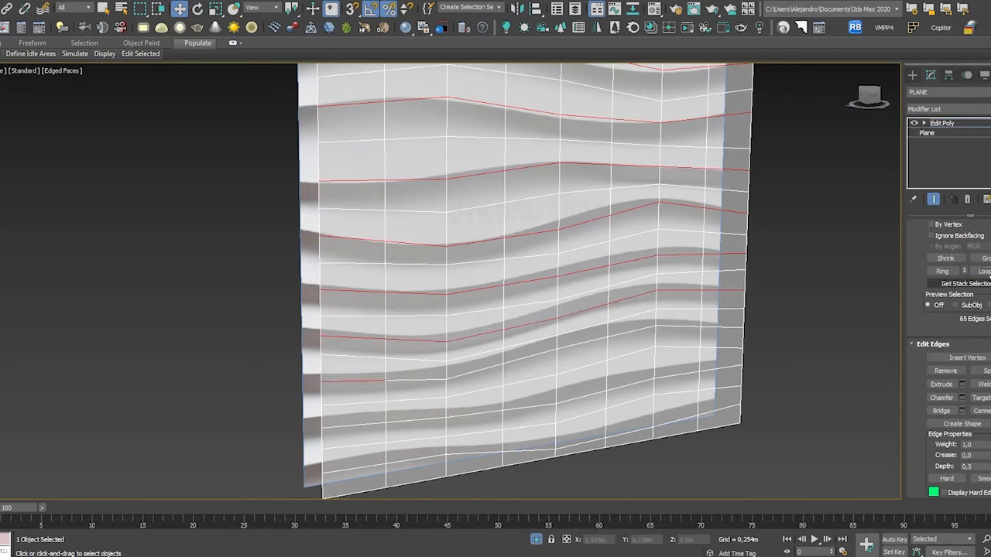
left_click(348, 430, "ctrl")
left_click(983, 273)
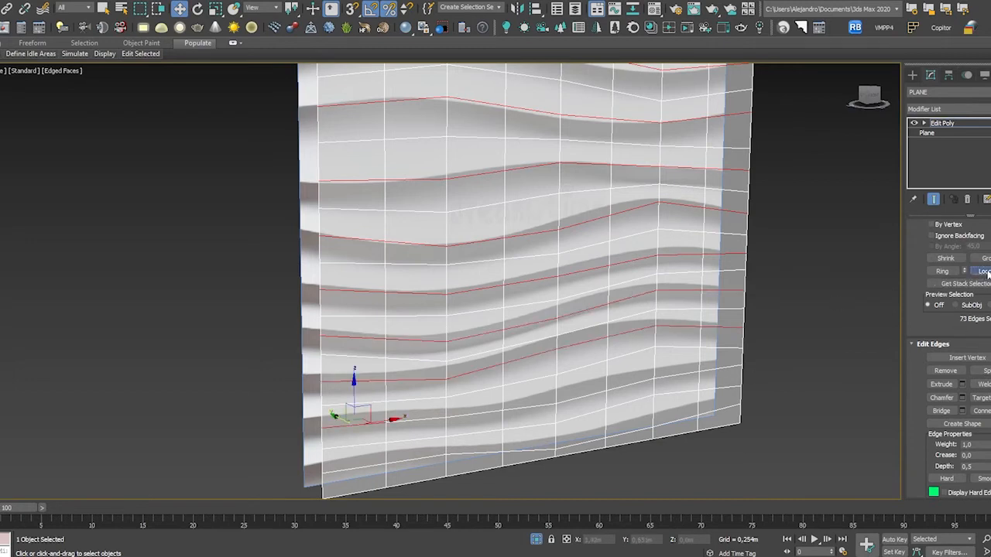
left_click(353, 469, "ctrl")
left_click(984, 272)
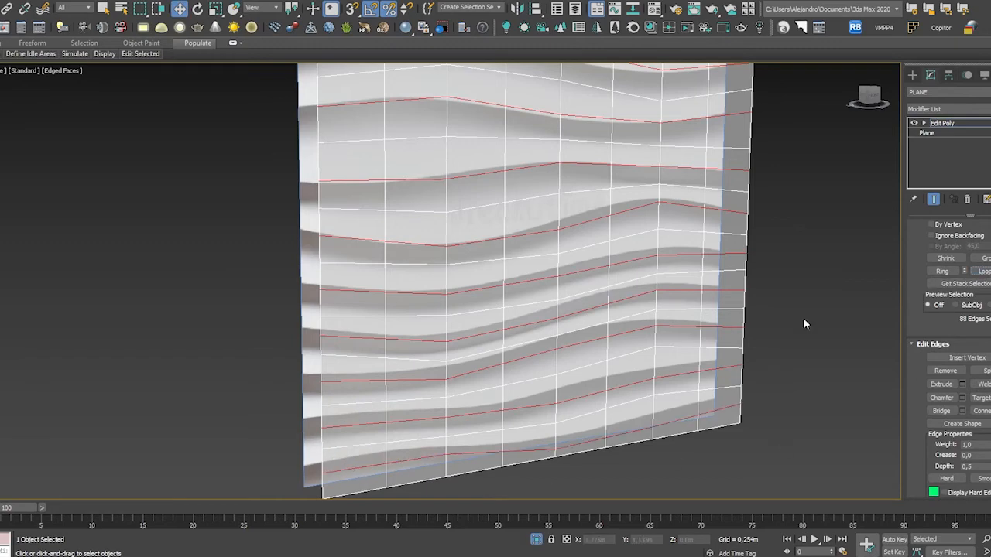
Move the selected crest loops about 0.022 m outward from the reference image to form the zigzag relief.
mouse_move(583, 393)
middle_mouse_down()
mouse_move(579, 402)
mouse_move(560, 360)
middle_mouse_up()
scroll(579, 402, "down", 3)
left_click_drag(542, 361, 545, 362)
scroll(484, 302, "up", 3)
middle_click_drag(480, 300, 442, 350, "alt")
scroll(442, 350, "down", 3)
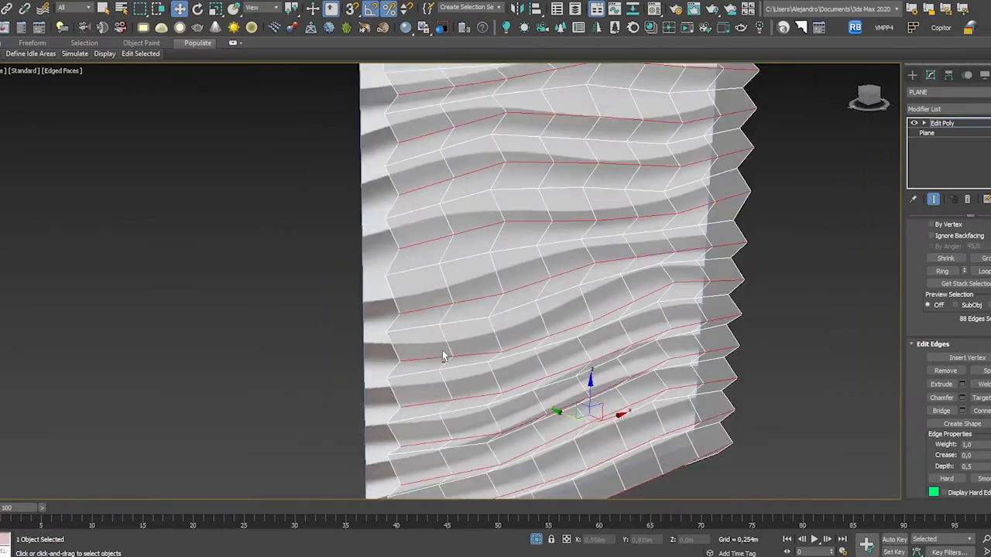
middle_click_drag(522, 324, 600, 275, "alt")
scroll(477, 159, "up", 8)
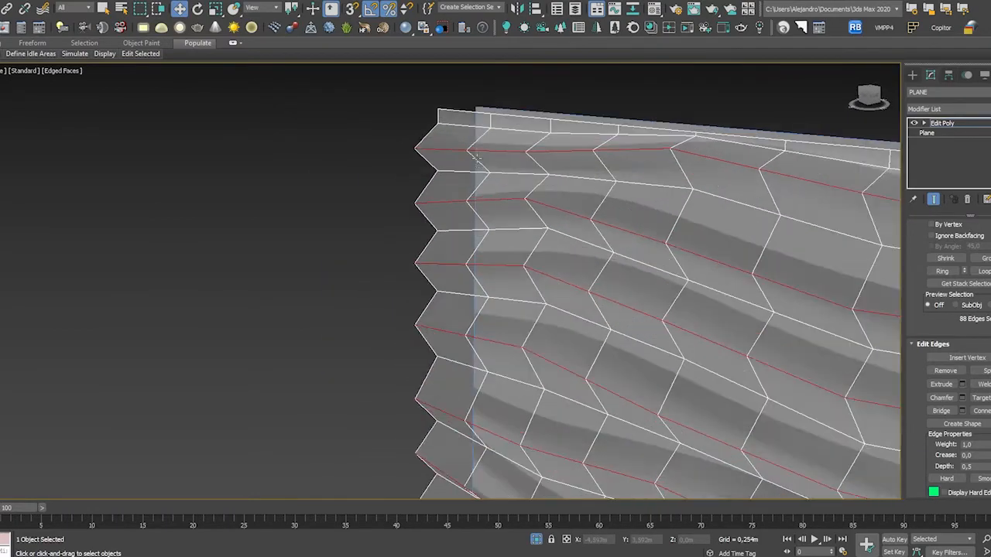
scroll(477, 163, "down", 8)
Turn off See-Through in the plane's object properties and view the relief as a solid surface.
right_click(549, 223)
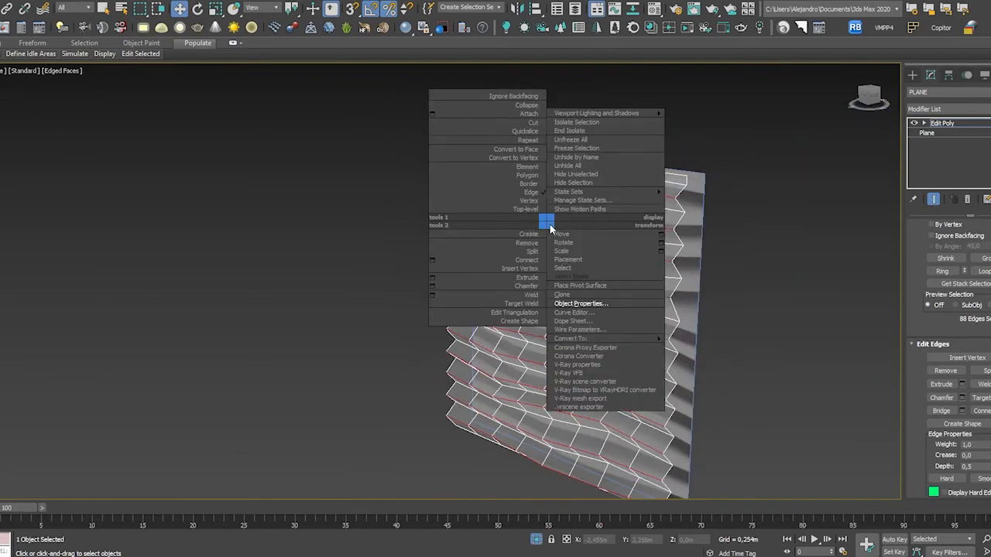
left_click(542, 303)
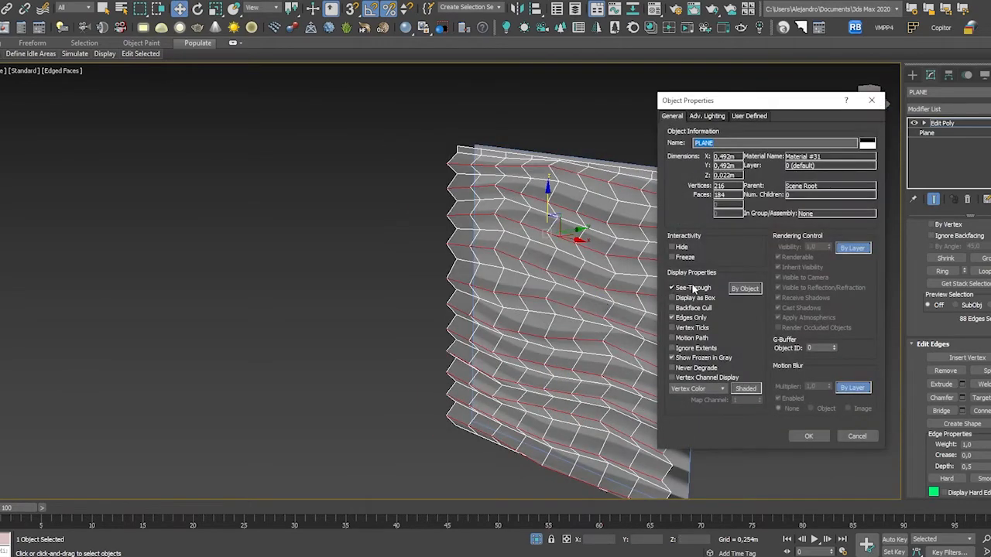
left_click(693, 288)
left_click(808, 436)
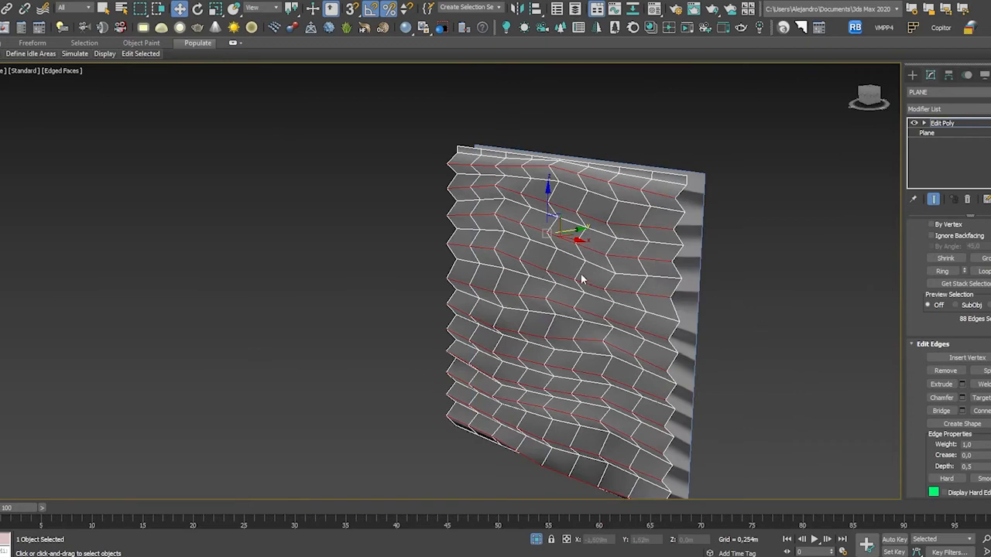
middle_click_drag(583, 280, 695, 279, "alt")
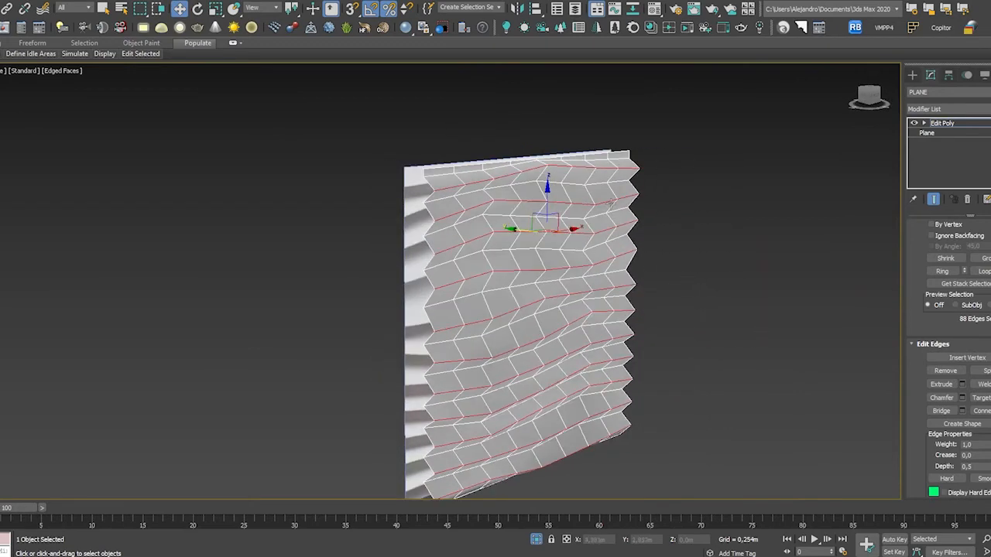
Apply a TurboSmooth modifier with 2 iterations to the zigzag plane.
left_click(946, 111)
scroll(944, 309, "down", 15)
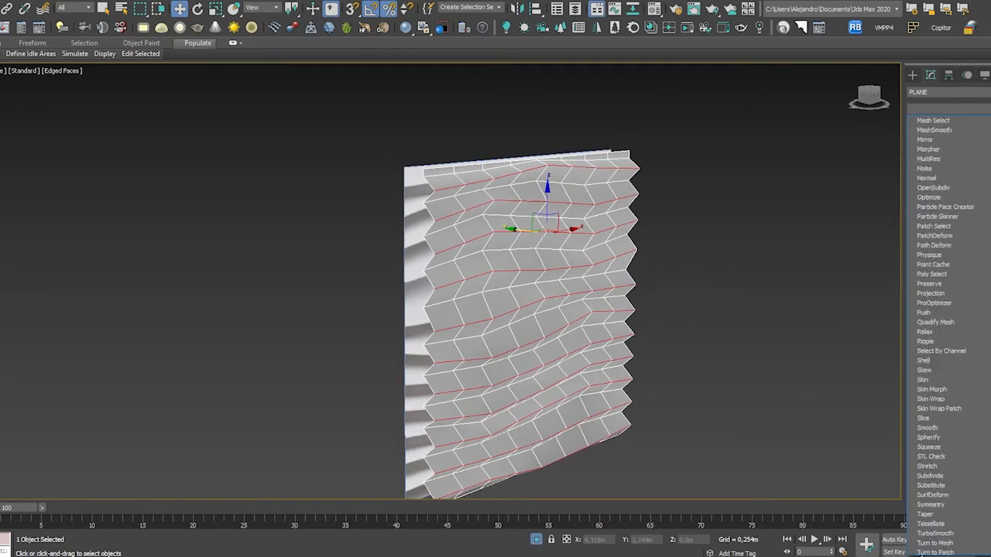
left_click(983, 438)
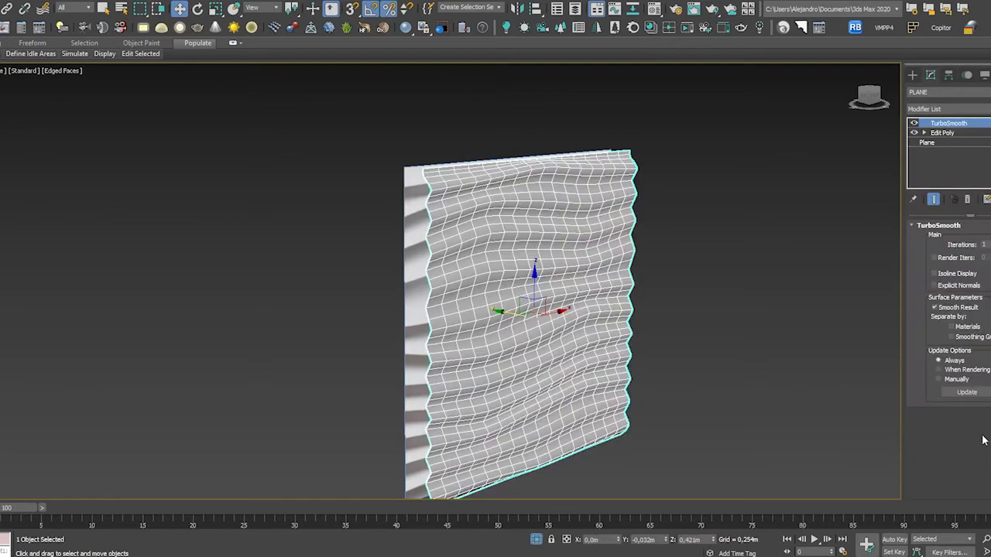
middle_click_drag(519, 280, 495, 274, "alt")
scroll(421, 223, "up", 5)
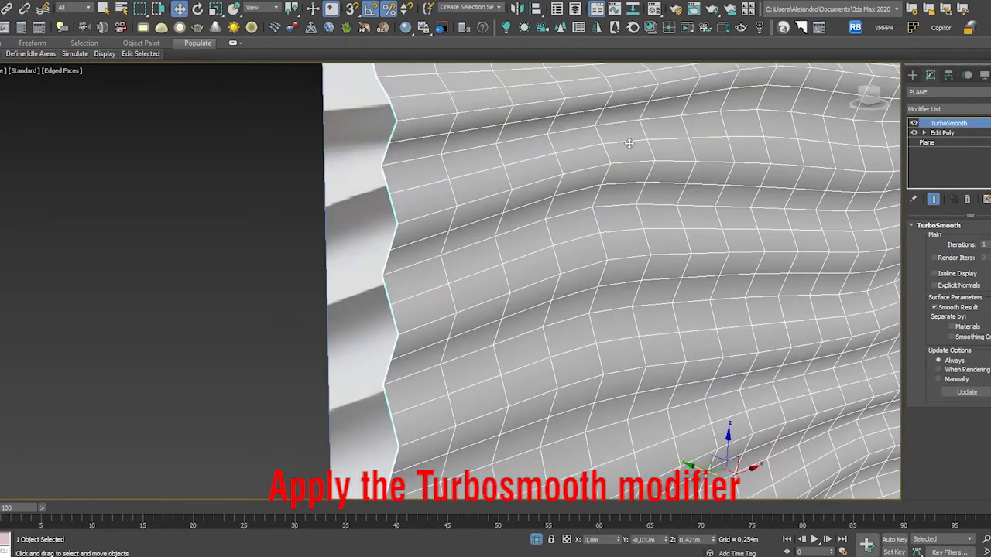
scroll(335, 154, "down", 5)
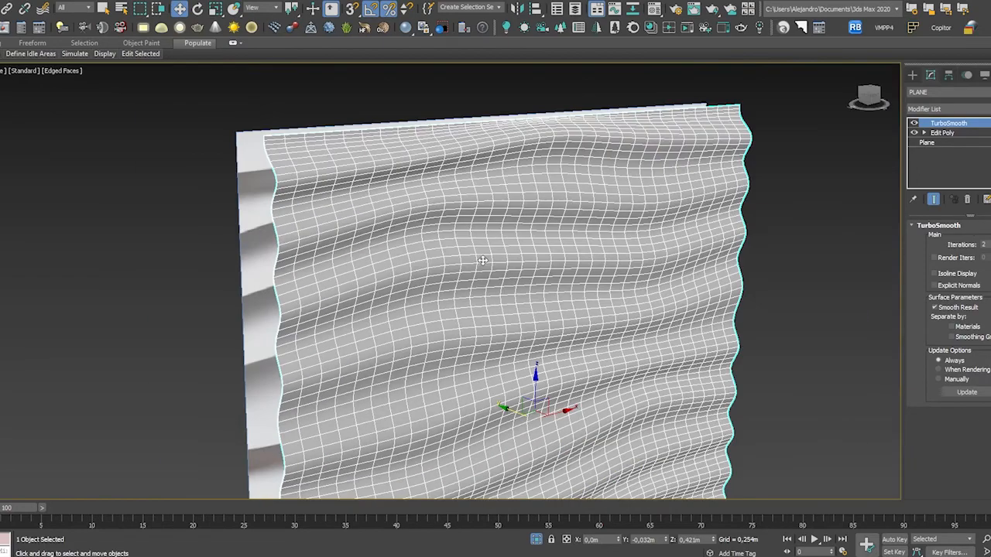
Switch the viewport to default shading without edged faces and deselect the plane to inspect the smoothed waves.
left_click(68, 71)
left_click(101, 194)
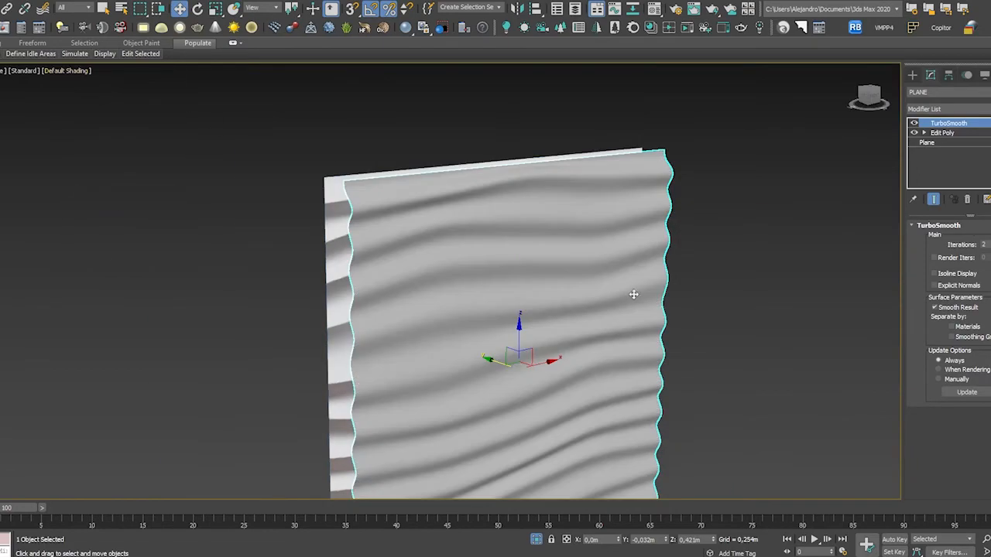
left_click(722, 313)
mouse_move(722, 314)
middle_mouse_down("alt")
mouse_move(679, 322)
mouse_move(581, 310)
mouse_move(632, 318)
mouse_move(728, 302)
mouse_move(729, 319)
middle_mouse_up("alt")
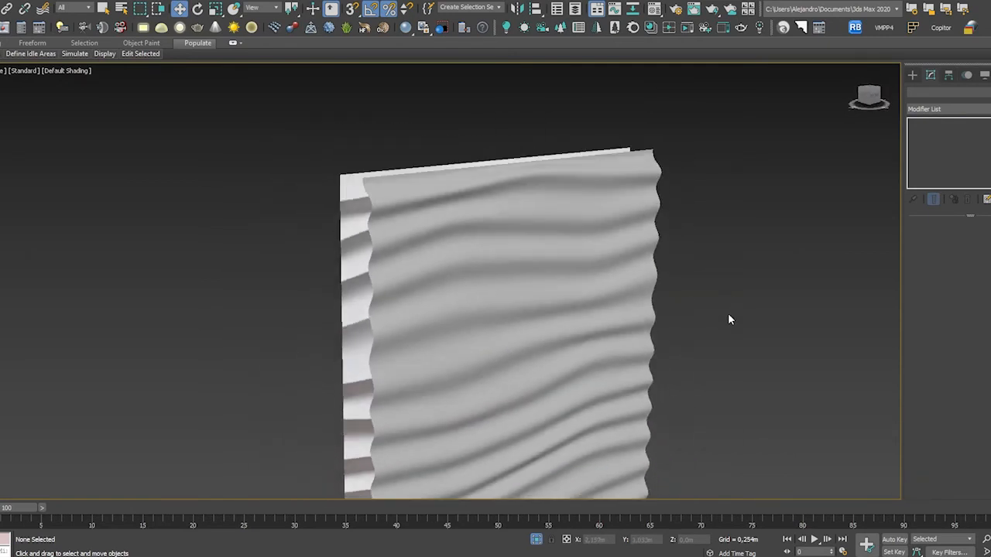
Hide the plane's TurboSmooth result and move the selected Edit Poly crest loops about 0.013 m further outward.
left_click(654, 291)
left_click(914, 124)
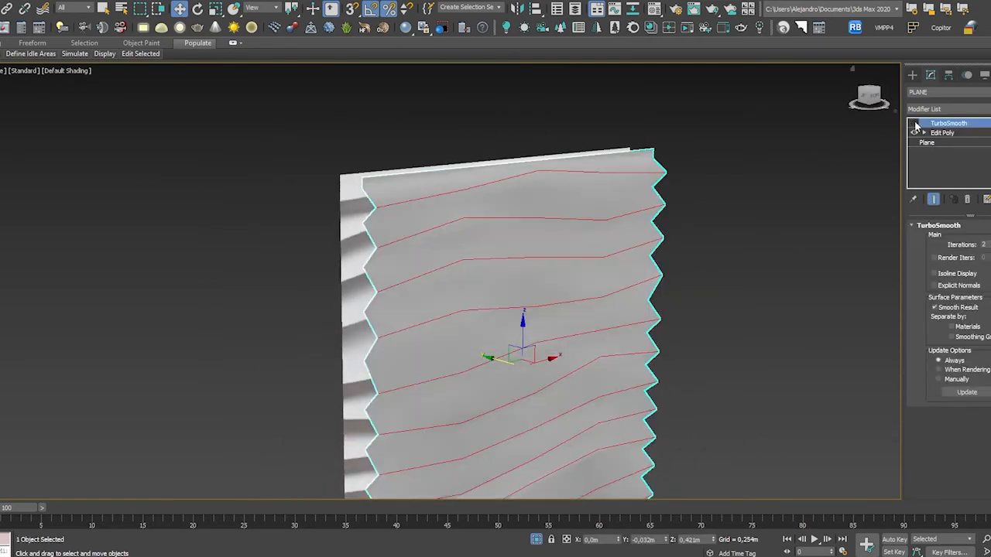
middle_click_drag(585, 270, 592, 271)
scroll(495, 348, "up", 3)
middle_click_drag(495, 348, 493, 251)
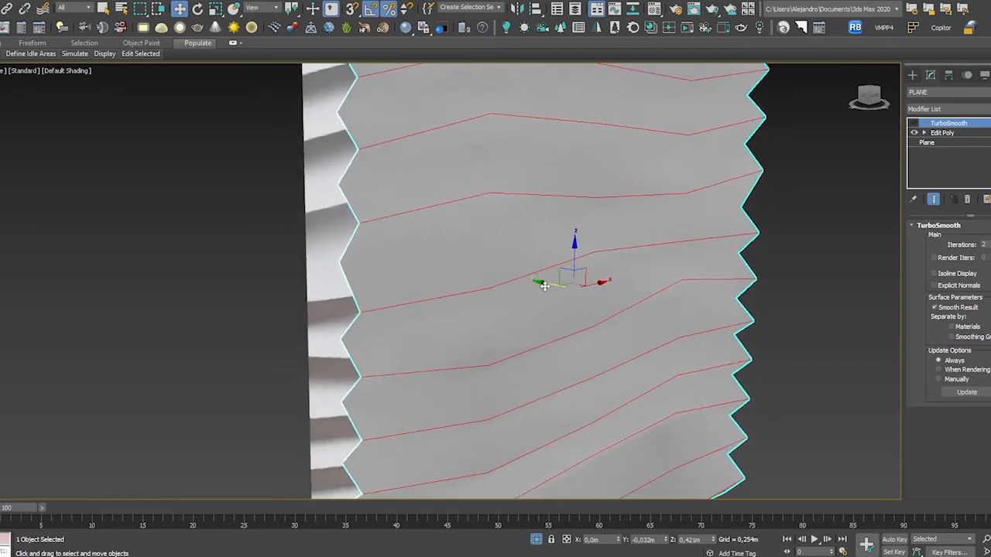
left_click(960, 134)
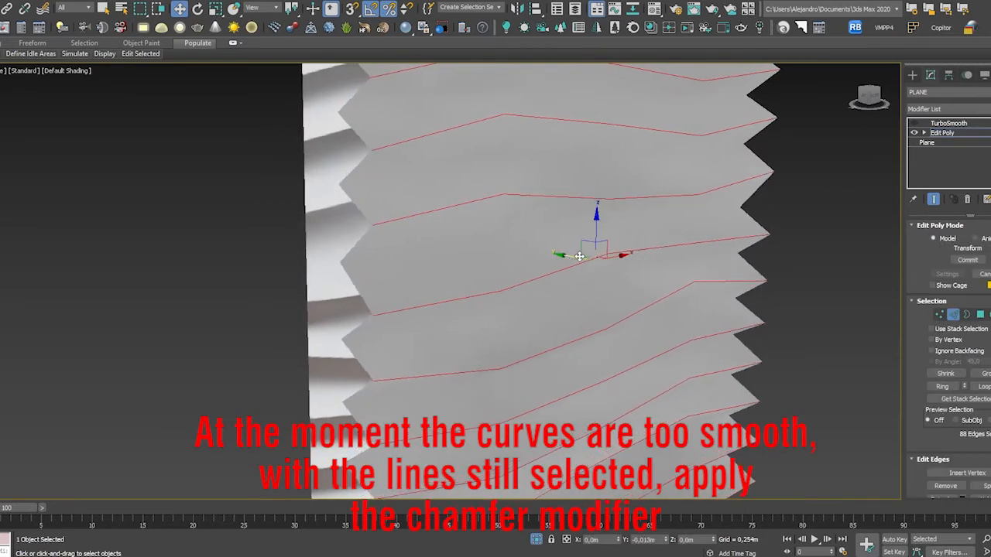
key("ctrl+z")
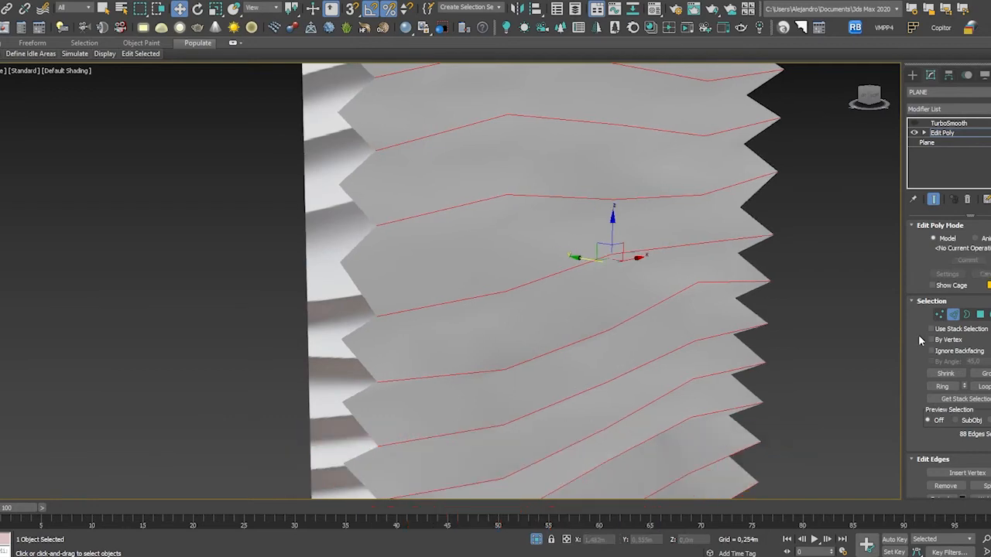
scroll(920, 341, "down", 4)
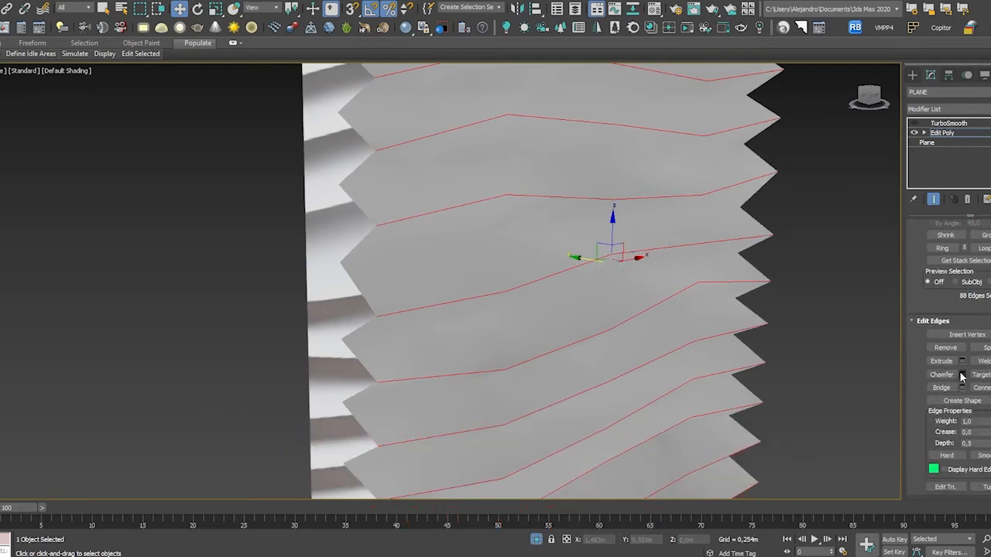
left_click(962, 374)
middle_click_drag(579, 299, 470, 230, "alt")
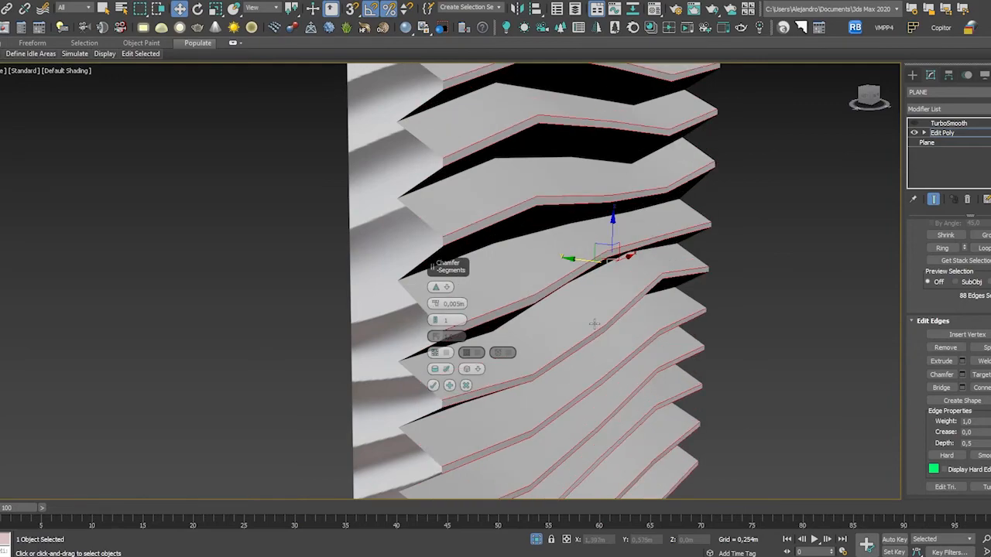
middle_click_drag(595, 257, 774, 252, "alt")
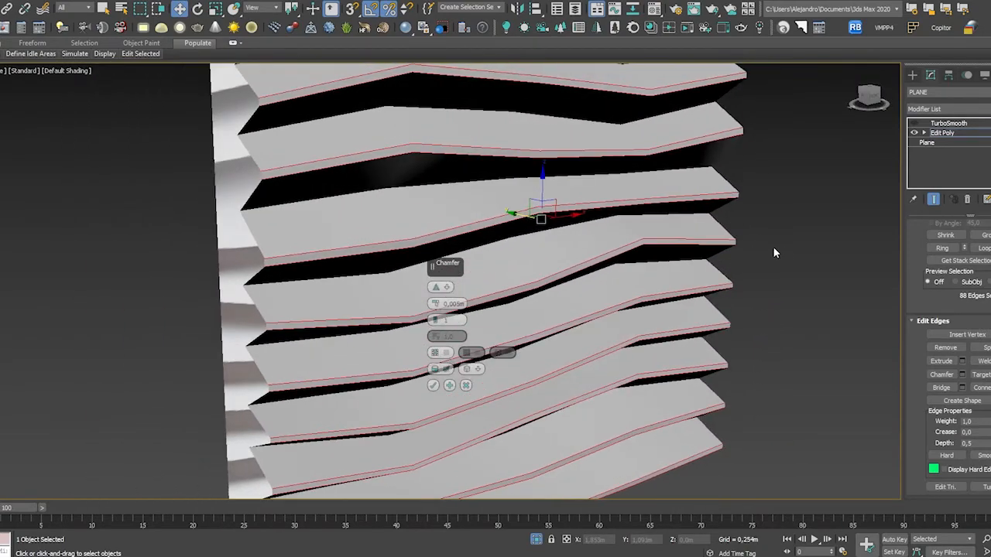
left_click(915, 124)
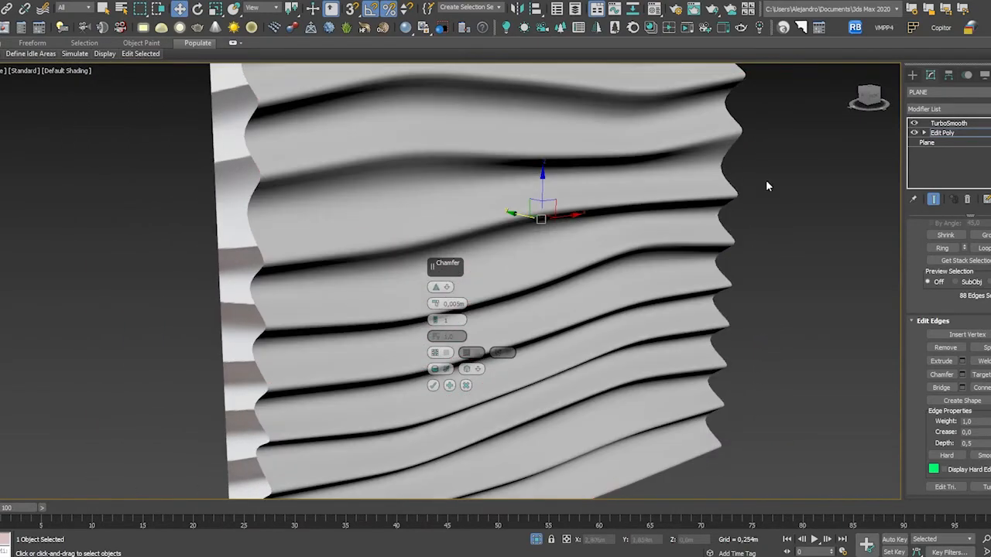
mouse_move(292, 205)
middle_mouse_down("alt")
mouse_move(351, 194)
mouse_move(271, 195)
mouse_move(185, 218)
middle_mouse_up("alt")
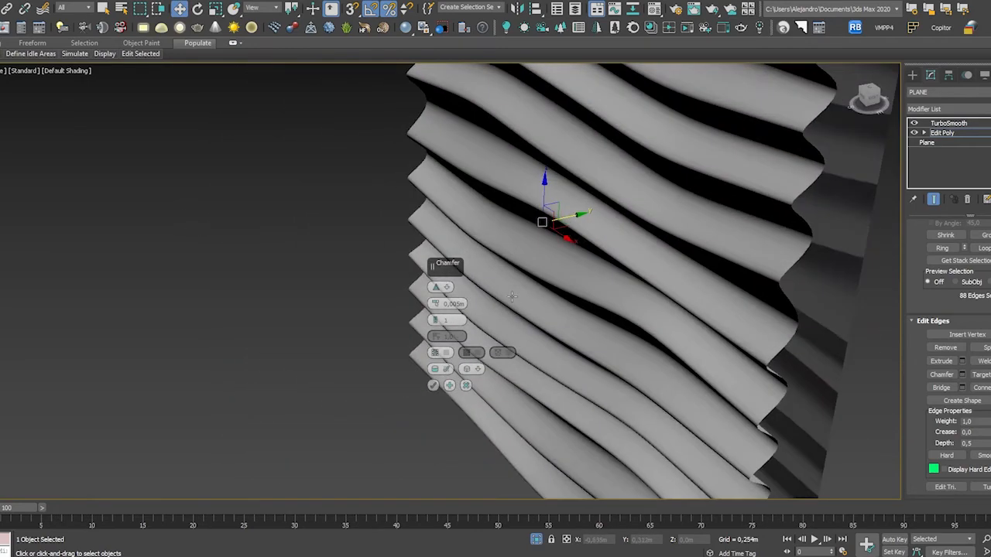
left_click(466, 385)
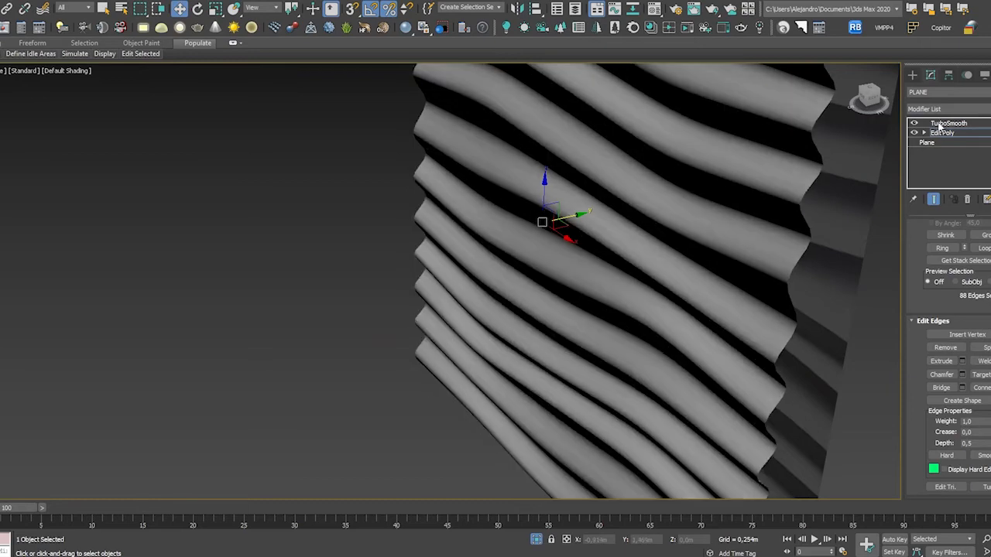
left_click(914, 124)
Move the selected crest loops about 0.008 m further outward from the reference image.
middle_click_drag(520, 203, 653, 190, "alt")
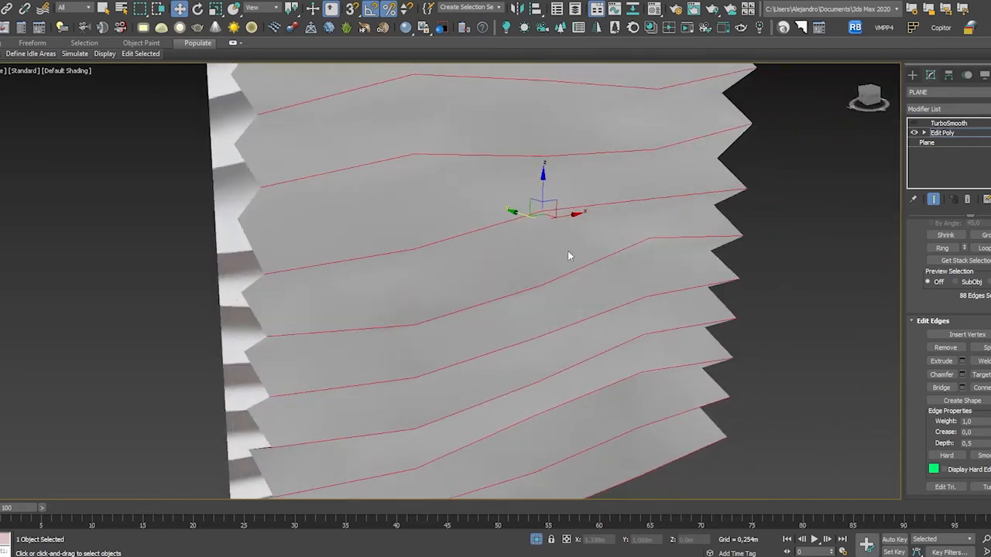
middle_click_drag(567, 255, 635, 227, "alt")
left_click_drag(628, 217, 635, 220)
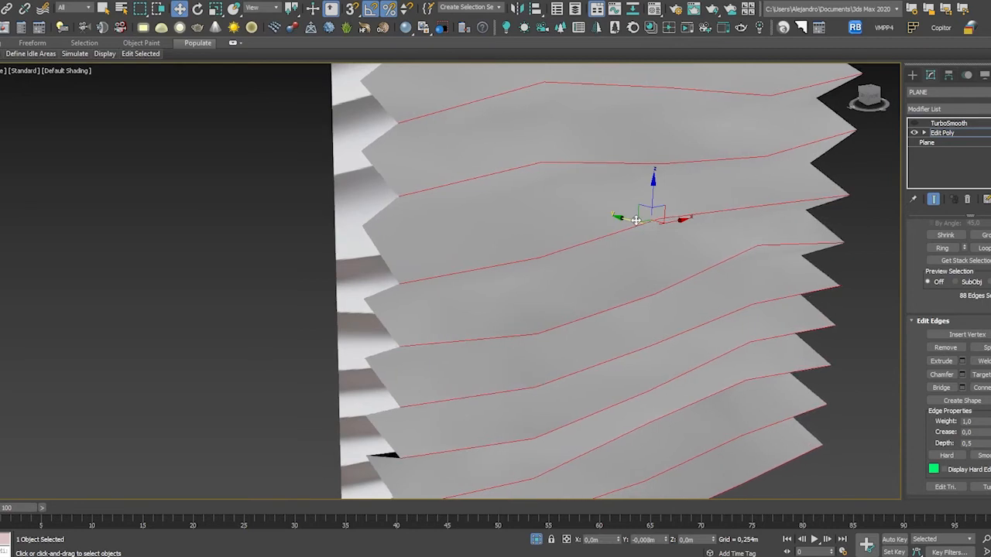
Chamfer the selected crest loops by 0.002 m with 1 segment.
left_click(962, 375)
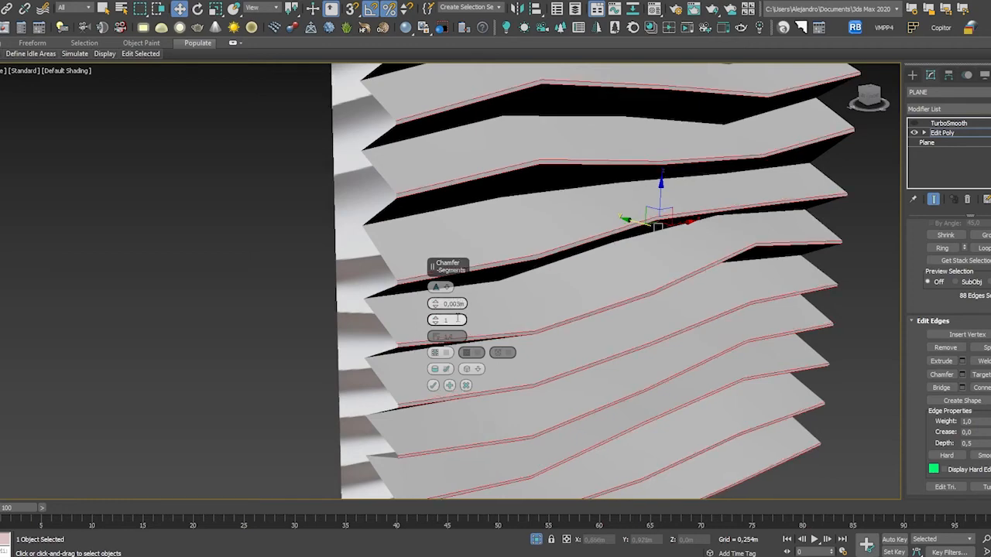
scroll(534, 264, "up", 5)
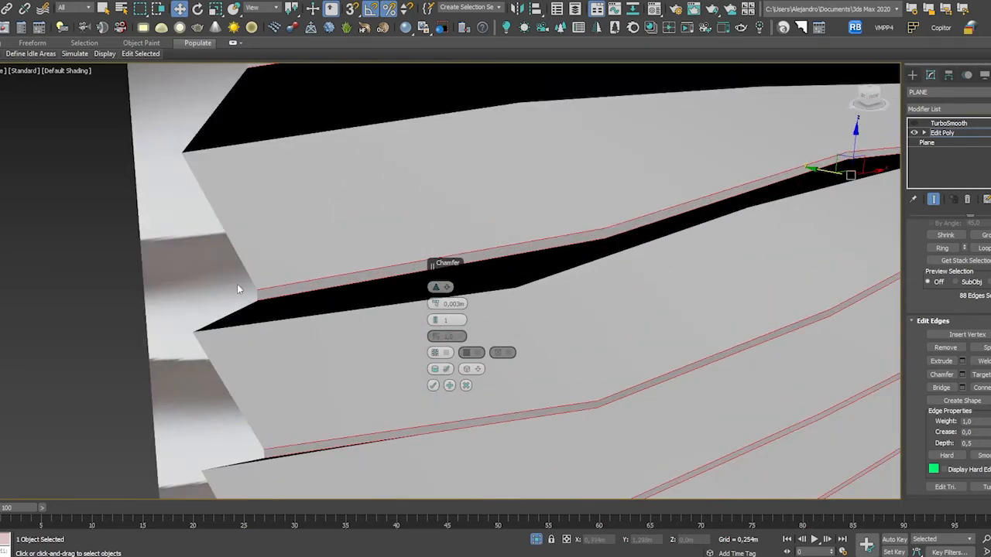
middle_click_drag(237, 288, 287, 212, "alt")
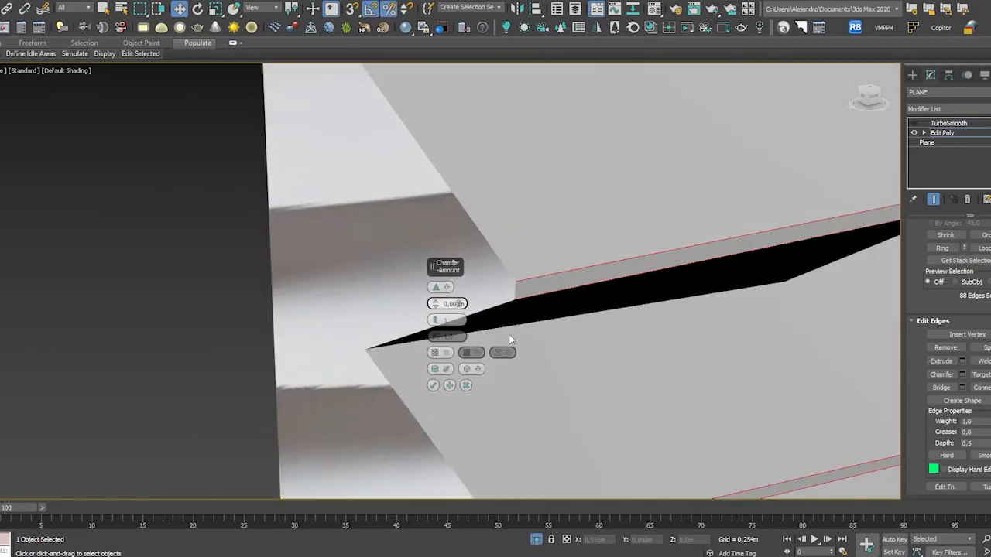
type("2")
key("Return")
scroll(543, 257, "down", 3)
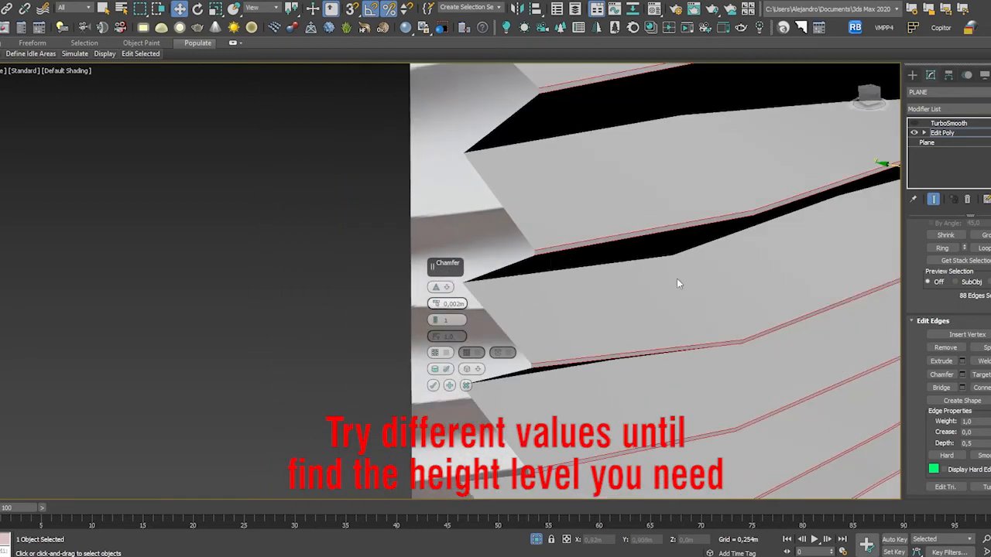
middle_click_drag(677, 278, 580, 302)
left_click(433, 385)
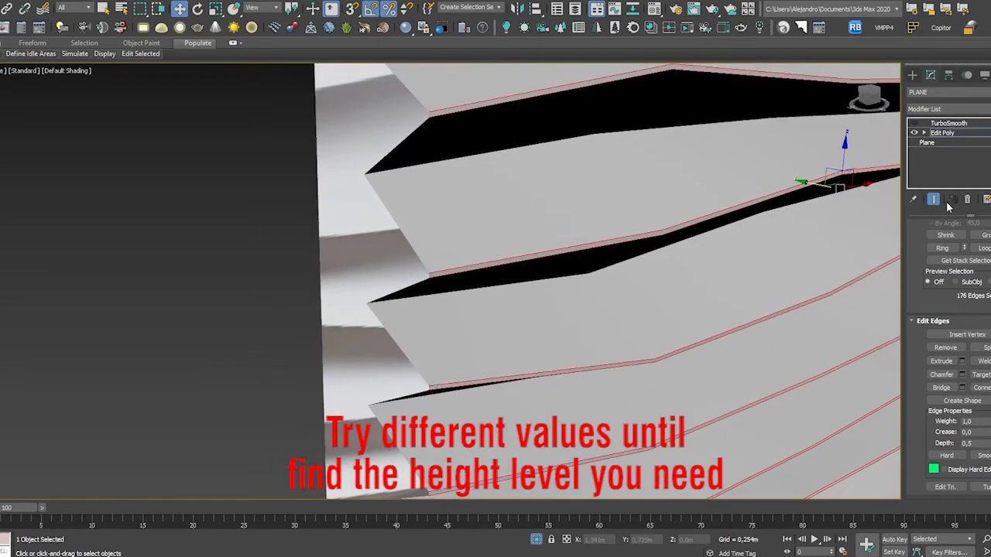
Show the TurboSmooth result on the chamfered panel again and set its iterations to 3.
left_click(914, 124)
scroll(578, 336, "down", 5)
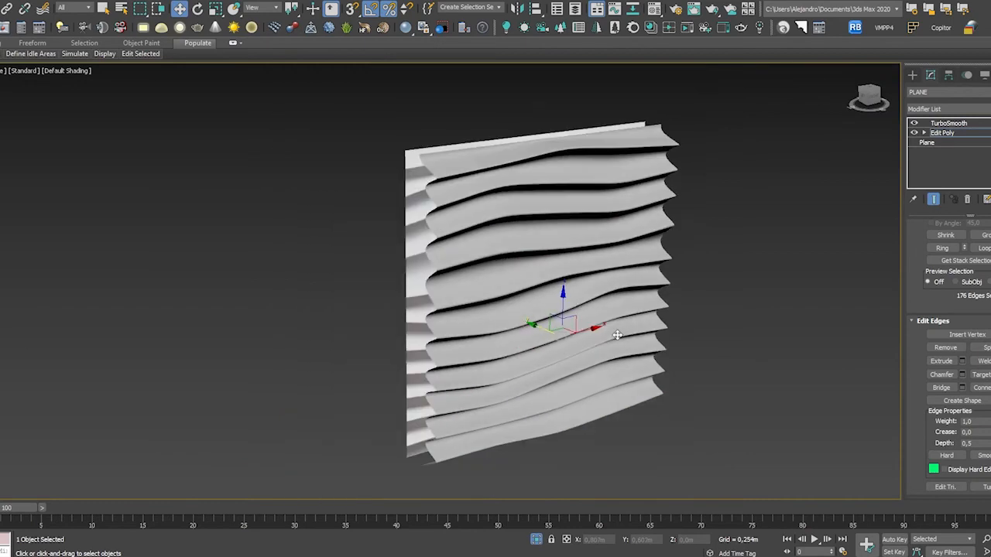
mouse_move(617, 335)
middle_mouse_down("alt")
mouse_move(491, 307)
mouse_move(426, 307)
mouse_move(481, 336)
mouse_move(587, 334)
middle_mouse_up("alt")
scroll(501, 268, "up", 4)
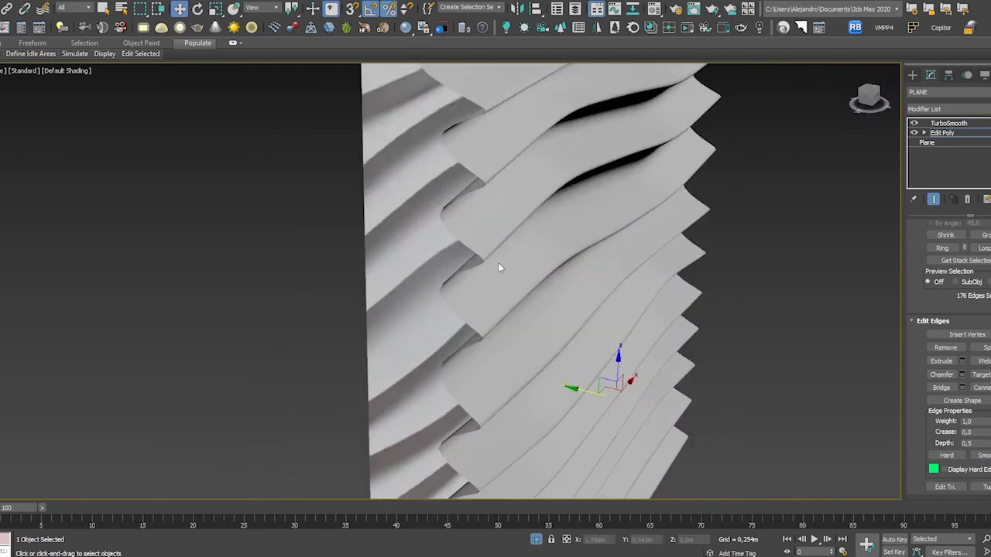
left_click(948, 123)
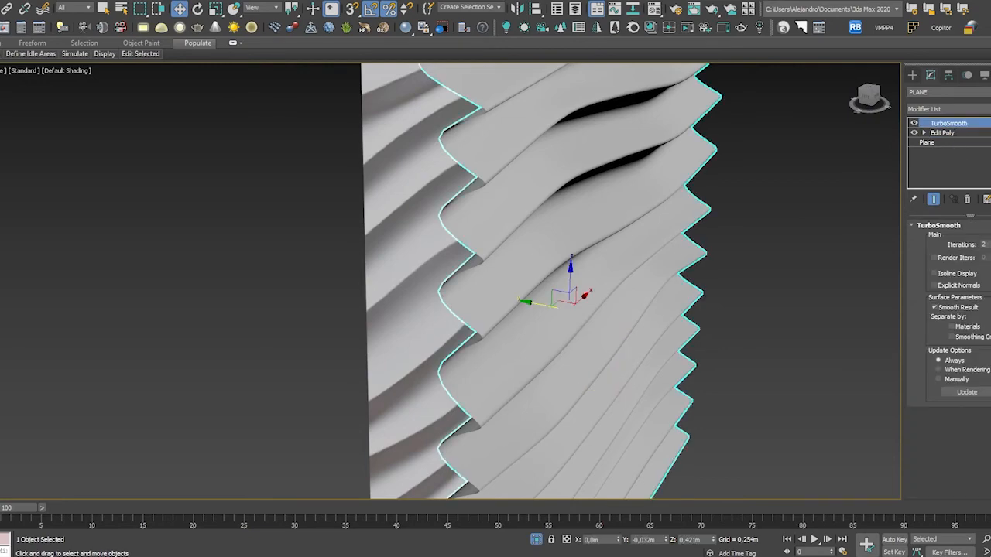
left_click(837, 245)
scroll(837, 245, "down", 3)
middle_click_drag(798, 257, 524, 234, "alt")
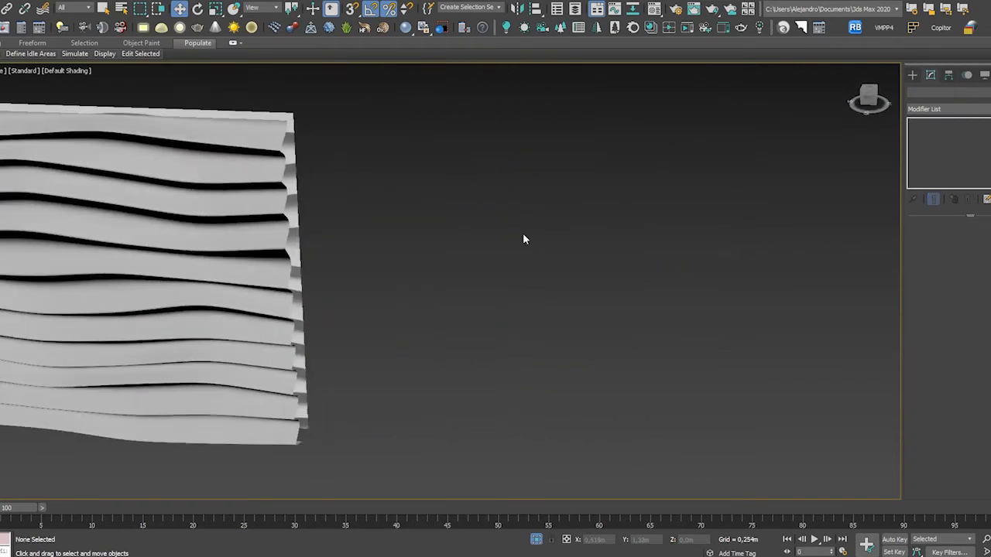
Move the wavy panel about 0.543 m along negative X so it stands beside the reference image plane.
middle_click_drag(465, 219, 871, 221)
scroll(871, 220, "down", 2)
left_click(664, 221)
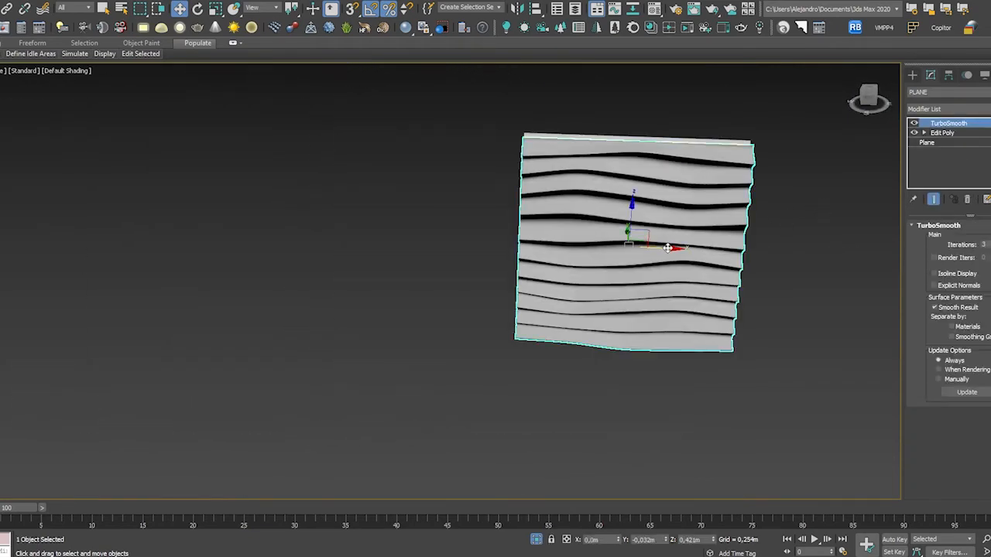
left_click_drag(667, 247, 436, 253, "shift")
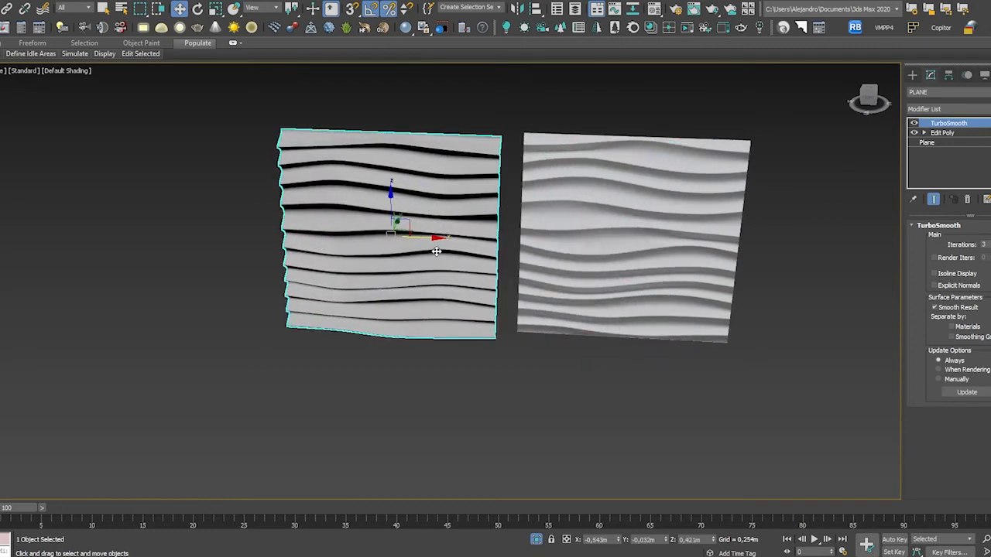
Set the diffuse colour of the panel's VRay material to near white and inspect the panel up close.
key("m")
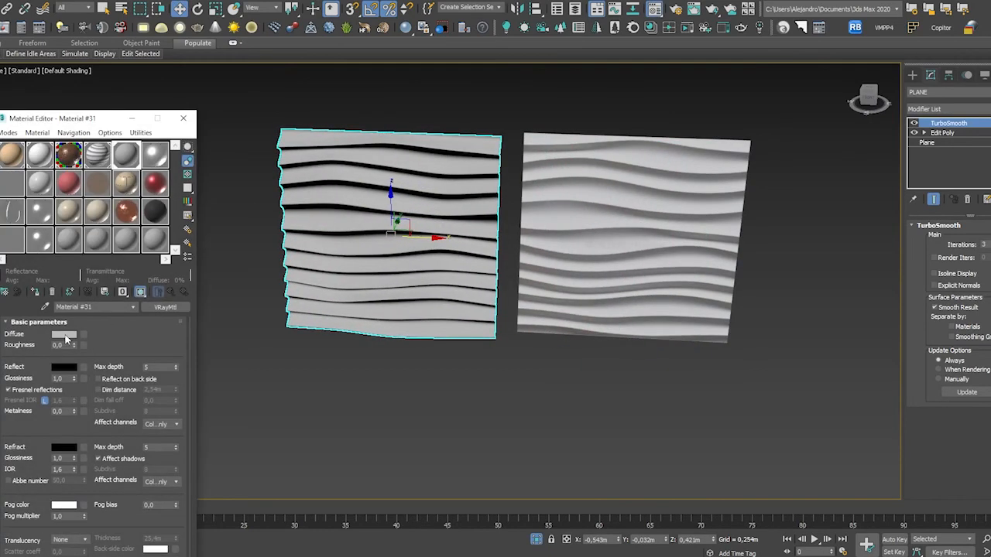
left_click(65, 334)
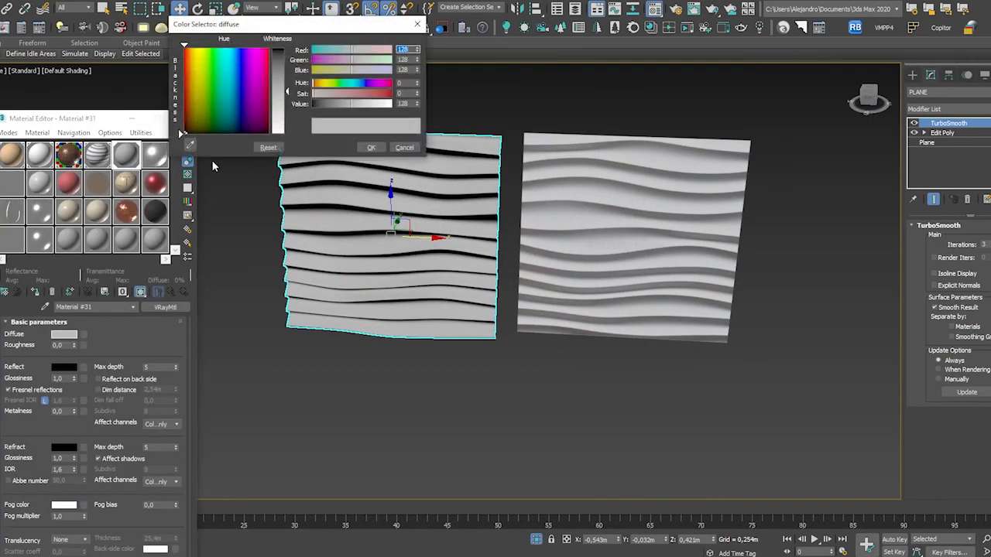
left_click(371, 147)
left_click(718, 404)
middle_click_drag(687, 362, 551, 265, "alt")
scroll(440, 186, "up", 3)
middle_click_drag(379, 183, 367, 199, "alt")
scroll(515, 201, "up", 3)
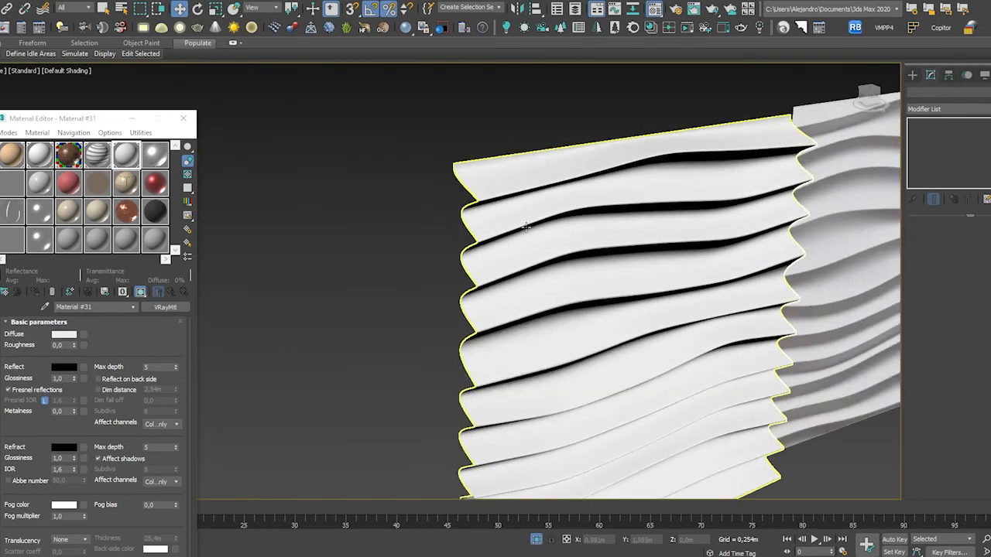
Hide the panel's TurboSmooth result and move the selected crest edge loops along positive Y to make the waves shallower.
left_click(526, 226)
left_click(915, 123)
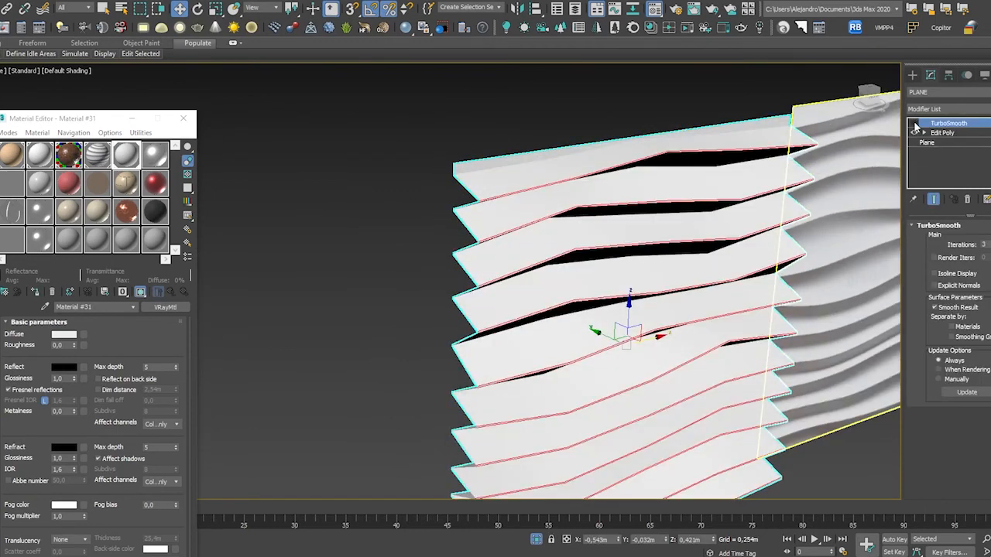
middle_click_drag(635, 295, 520, 290)
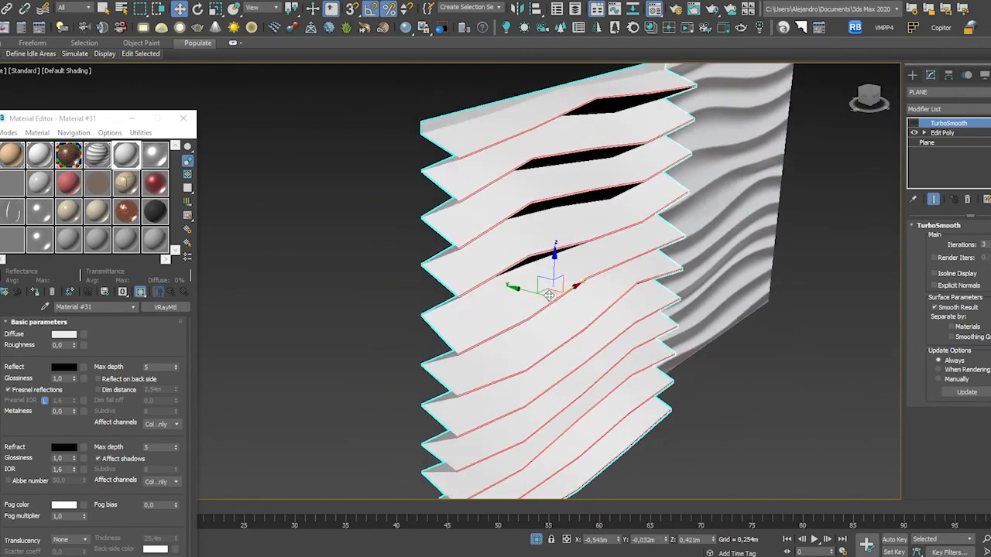
scroll(520, 290, "up", 2)
left_click_drag(523, 291, 522, 292)
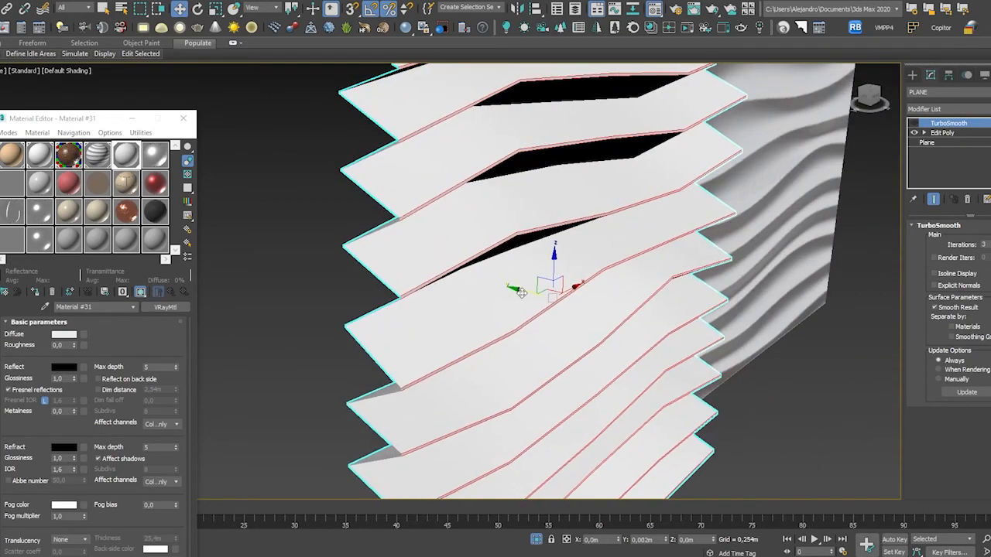
left_click(942, 135)
scroll(552, 329, "down", 5)
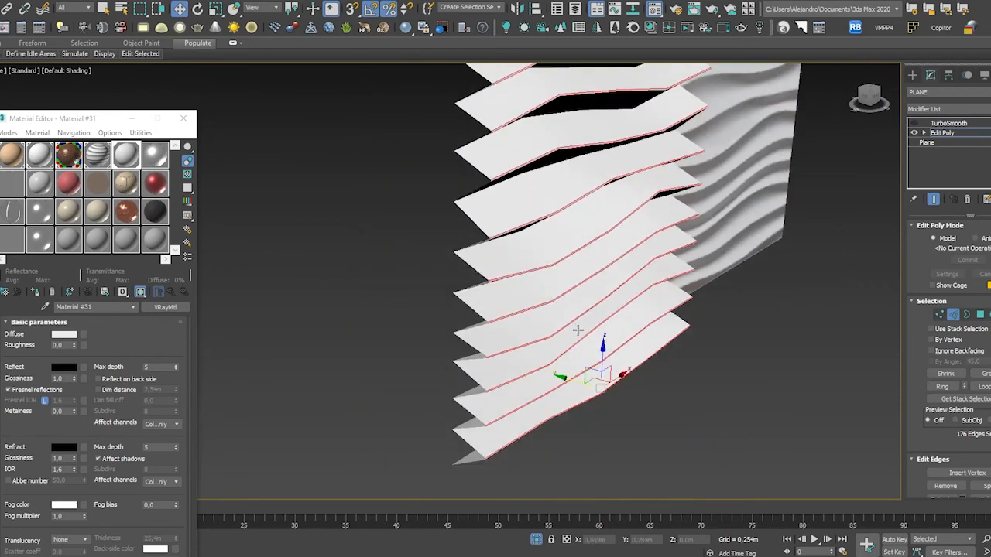
scroll(559, 379, "up", 6)
left_click_drag(610, 367, 580, 353)
scroll(580, 353, "down", 2)
scroll(723, 215, "down", 2)
mouse_move(723, 215)
middle_mouse_down()
mouse_move(681, 309)
mouse_move(665, 283)
mouse_move(615, 270)
middle_mouse_up()
Show the TurboSmooth result again and inspect the lower waves of the panel.
left_click(914, 123)
scroll(616, 274, "down", 2)
mouse_move(721, 252)
middle_mouse_down("alt")
mouse_move(673, 262)
mouse_move(797, 259)
middle_mouse_up("alt")
scroll(511, 302, "up", 3)
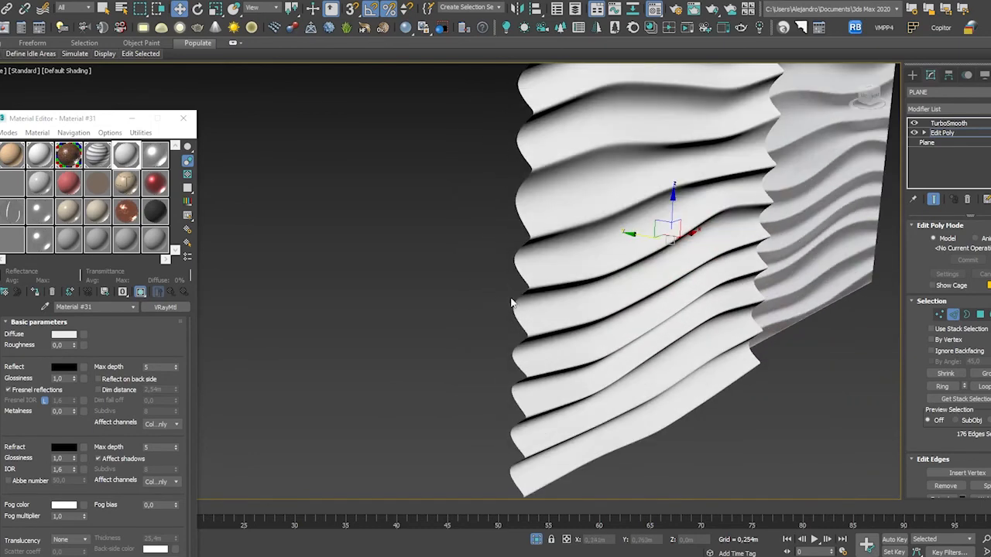
Hide TurboSmooth, return to edge level in Edit Poly and shift the crest loops slightly further along positive Y.
left_click(940, 134)
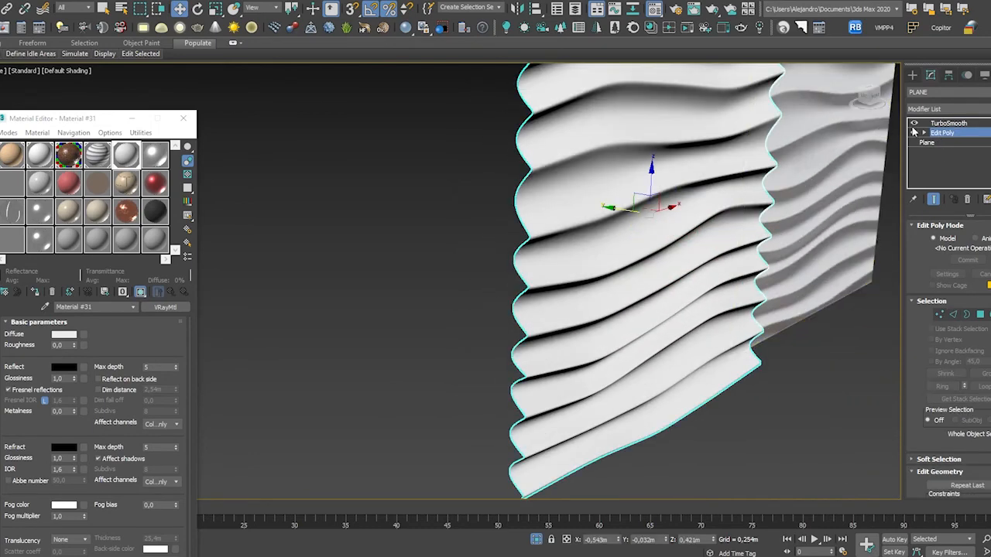
left_click(913, 123)
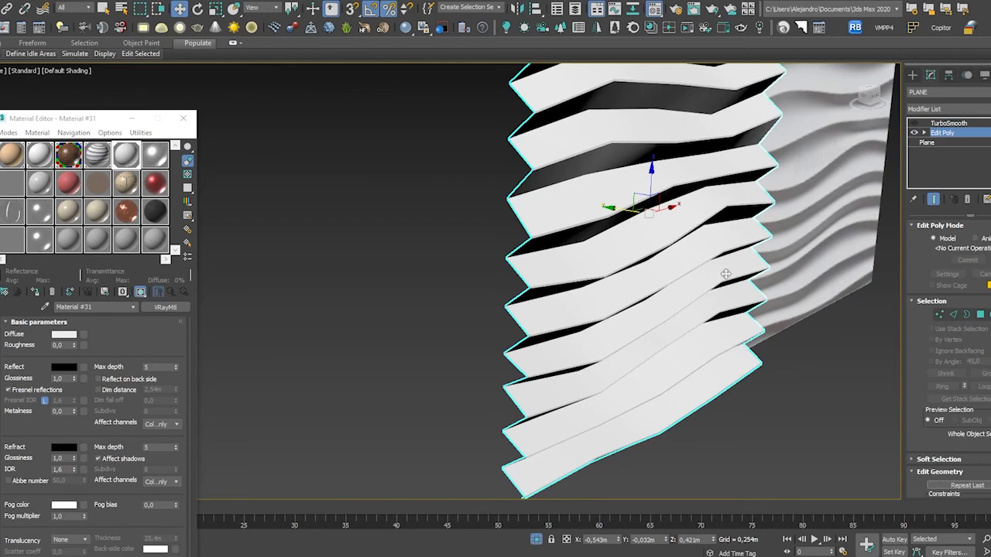
left_click(953, 315)
scroll(680, 214, "up", 3)
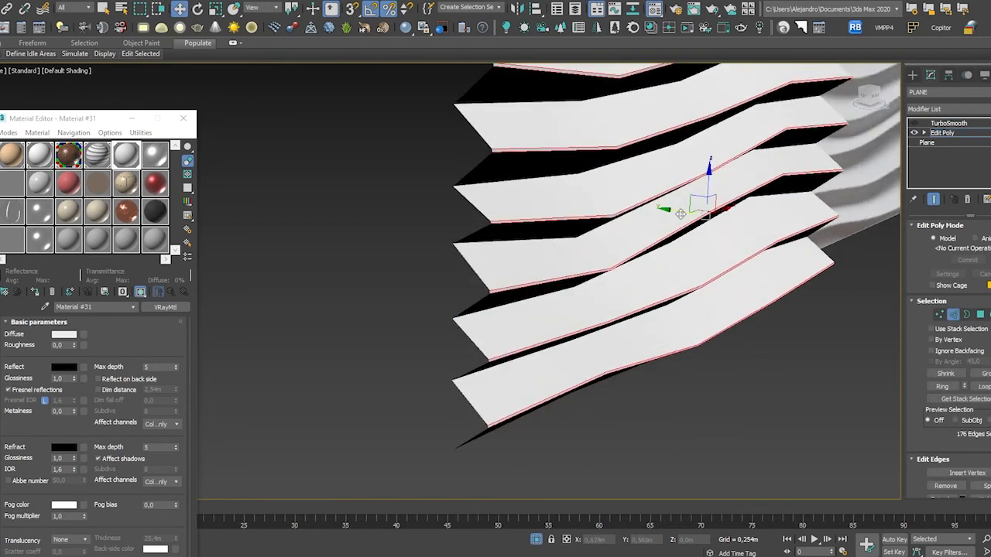
left_click_drag(681, 214, 672, 219)
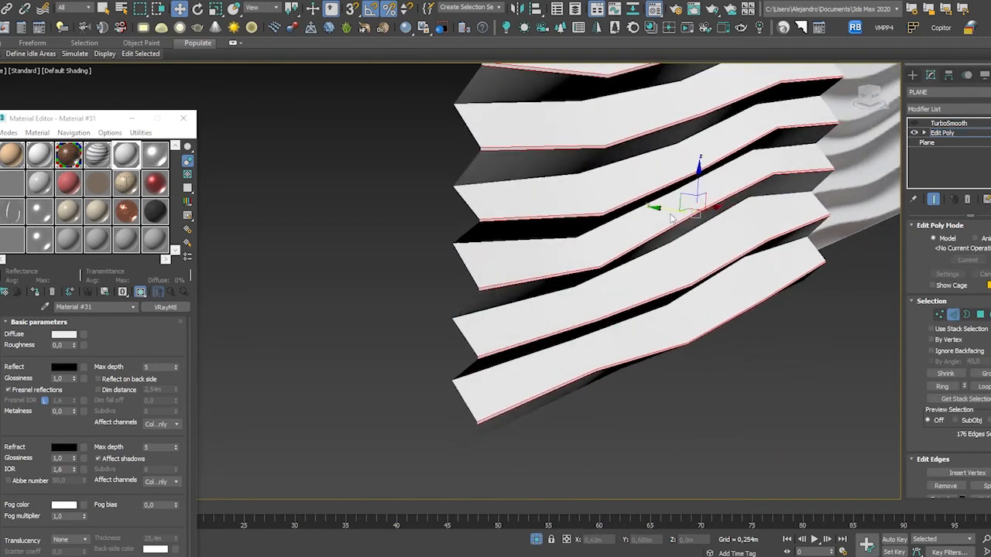
Turn the TurboSmooth result back on and clear the crest edge selection.
left_click(914, 123)
middle_click_drag(774, 224, 623, 307)
scroll(623, 306, "down", 2)
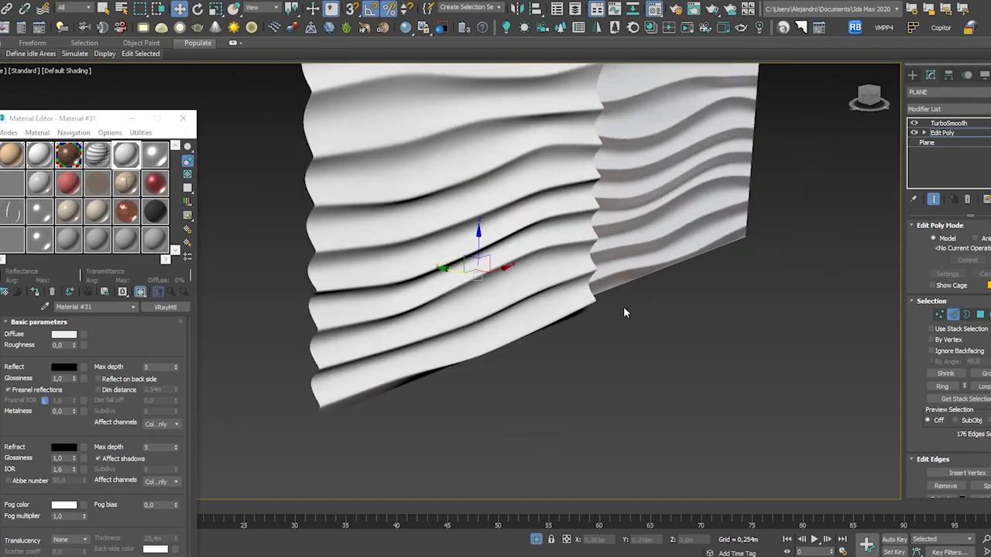
left_click(681, 297)
mouse_move(681, 298)
middle_mouse_down("alt")
mouse_move(635, 284)
mouse_move(607, 296)
middle_mouse_up("alt")
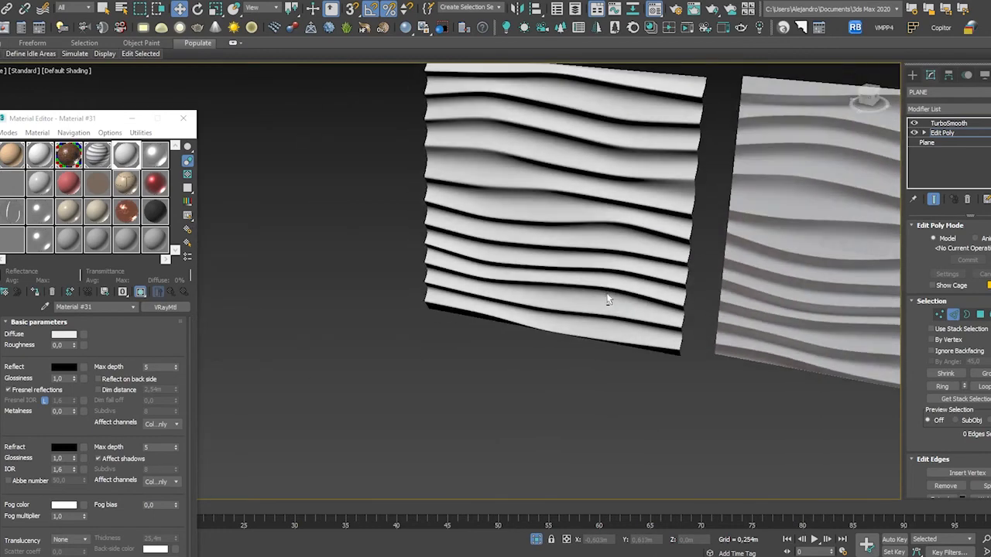
Examine the smoothed panel's wave profile from the side and front, comparing it with the reference image plane.
left_click(751, 267)
mouse_move(751, 267)
middle_mouse_down()
mouse_move(552, 279)
mouse_move(542, 321)
mouse_move(532, 317)
mouse_move(655, 306)
middle_mouse_up()
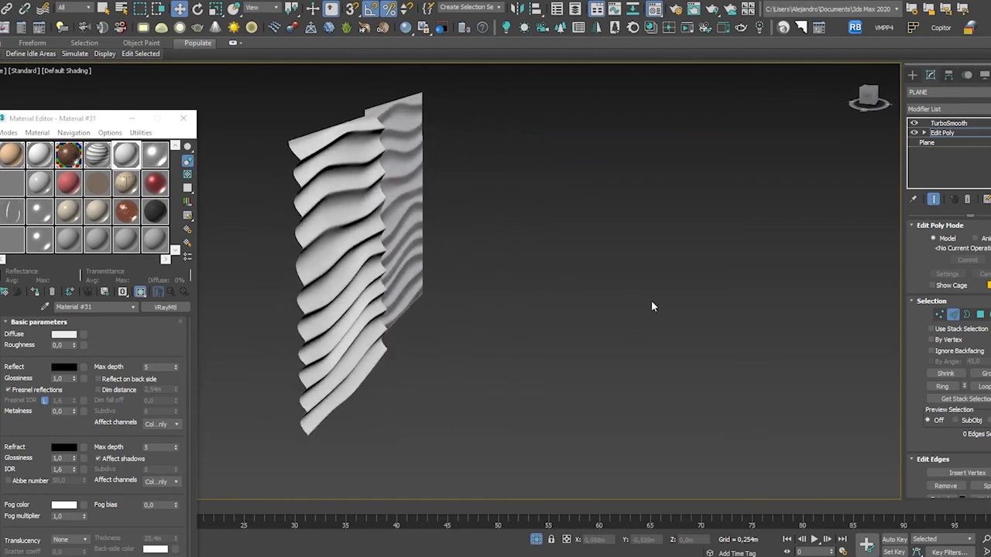
scroll(425, 168, "up", 3)
mouse_move(303, 171)
middle_mouse_down()
mouse_move(314, 181)
mouse_move(369, 183)
middle_mouse_up()
scroll(369, 183, "up", 2)
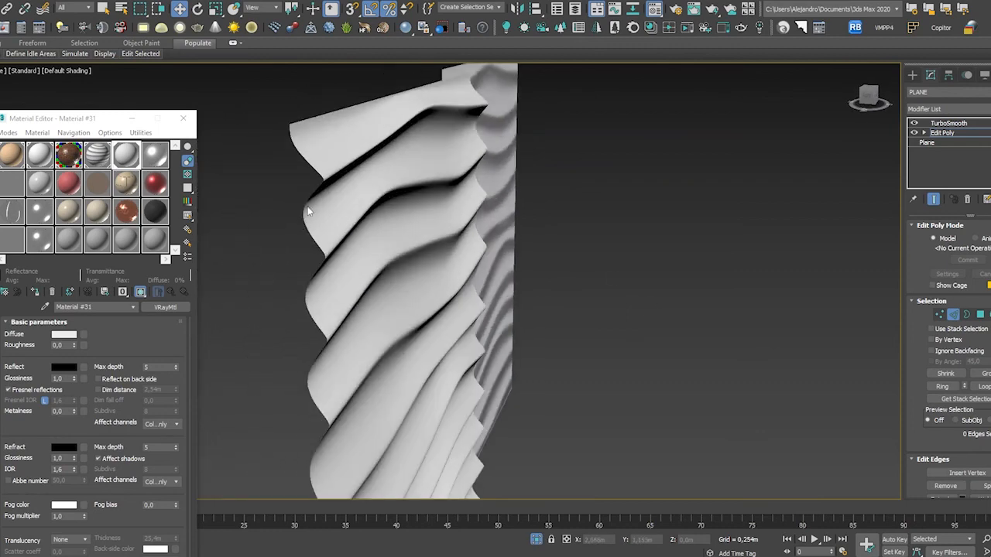
middle_click_drag(562, 243, 517, 243, "alt")
scroll(517, 243, "down", 5)
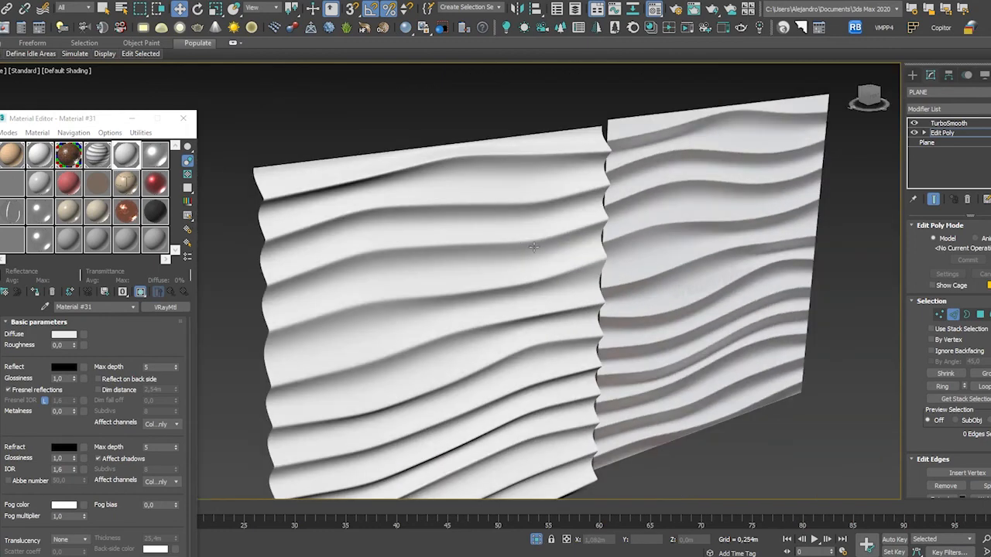
mouse_move(589, 290)
middle_mouse_down("alt")
mouse_move(568, 283)
mouse_move(561, 292)
middle_mouse_up("alt")
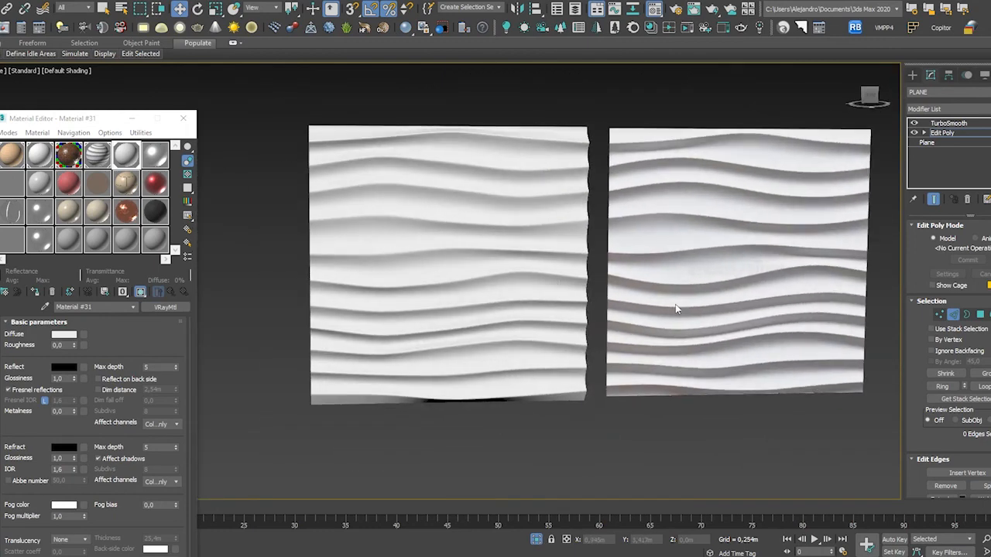
Close the Material Editor and deselect the panel, leaving it framed beside the reference plane.
middle_click_drag(675, 310, 597, 305)
left_click(183, 118)
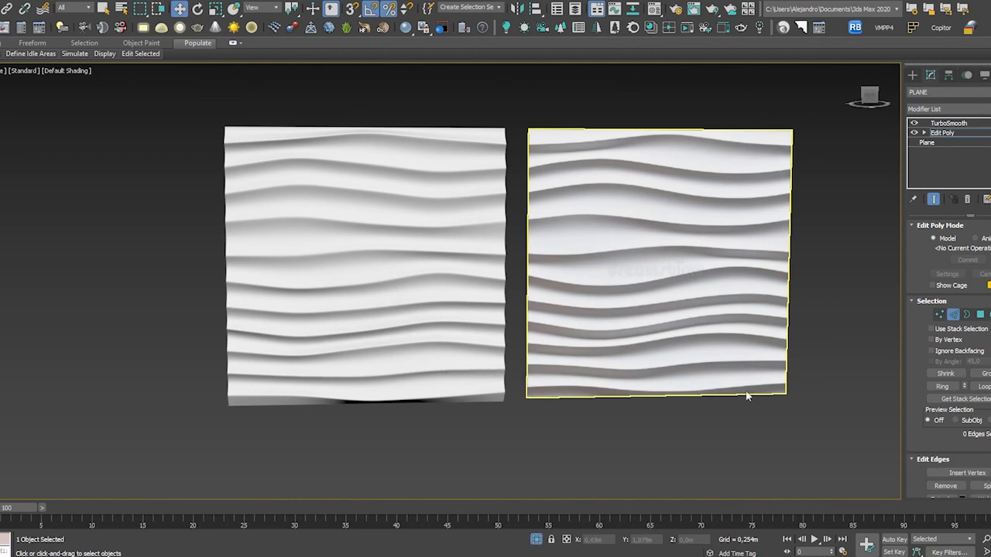
left_click(837, 351)
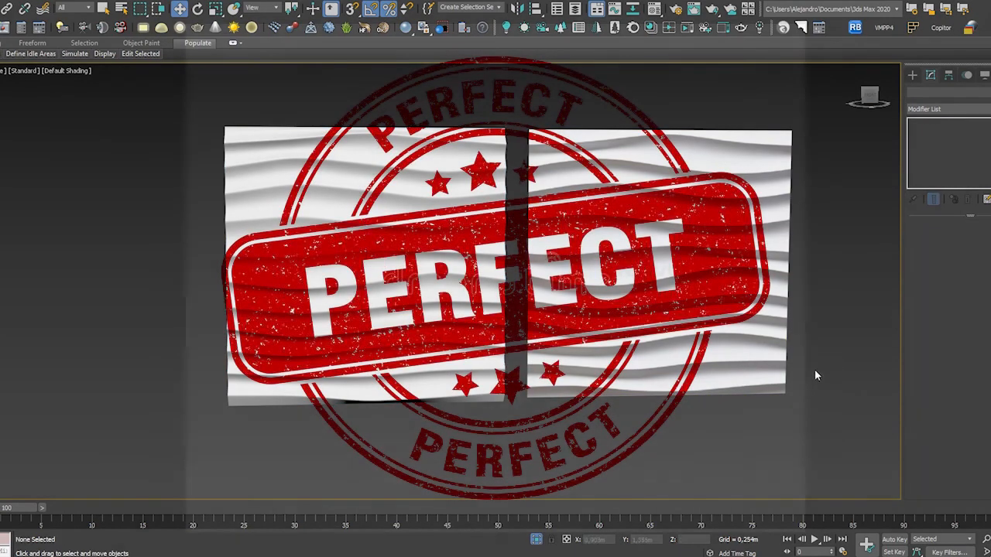